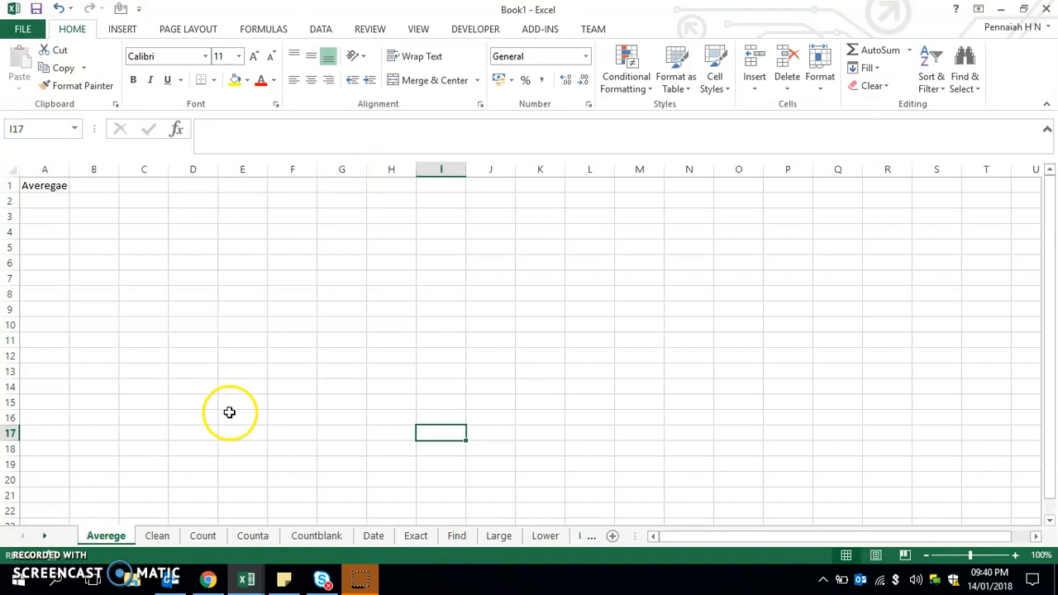
{"action": "left_click", "coordinate": [236, 368]}
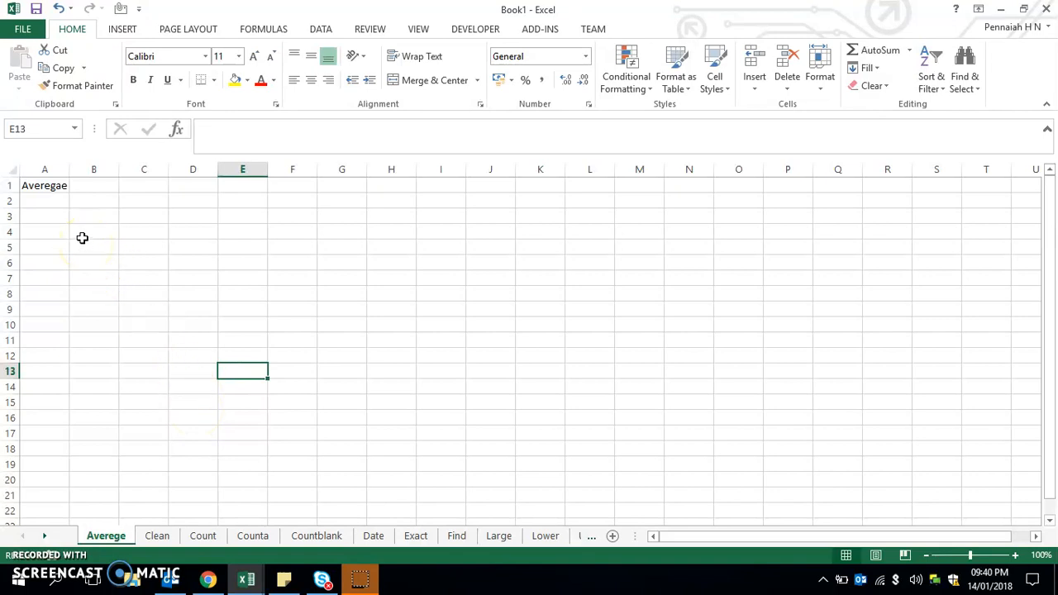
{"action": "left_click", "coordinate": [91, 325]}
{"action": "left_click", "coordinate": [35, 199]}
{"action": "left_click", "coordinate": [100, 280]}
{"action": "left_click", "coordinate": [55, 226]}
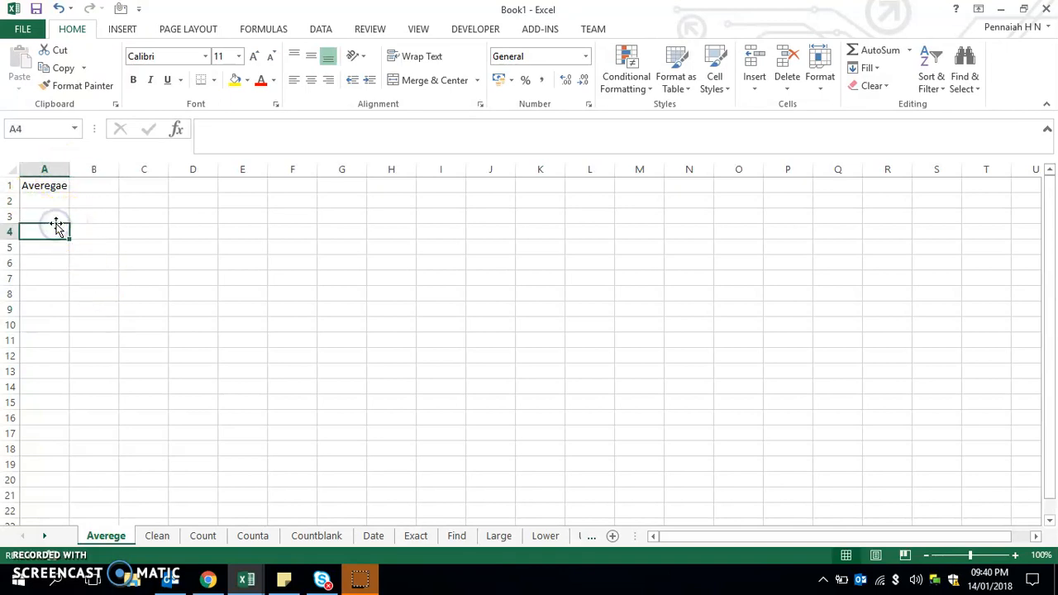
{"action": "left_click", "coordinate": [74, 281]}
- Enter the formula =RANDBETWEEN(10,100) in cell C1
{"action": "left_click", "coordinate": [119, 190]}
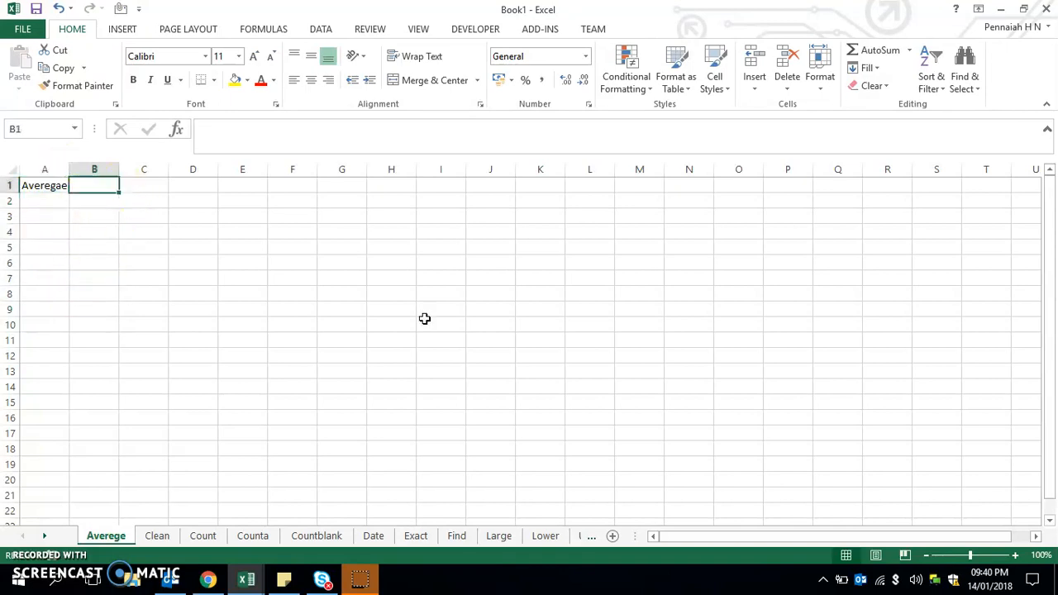
{"action": "key", "text": "Right"}
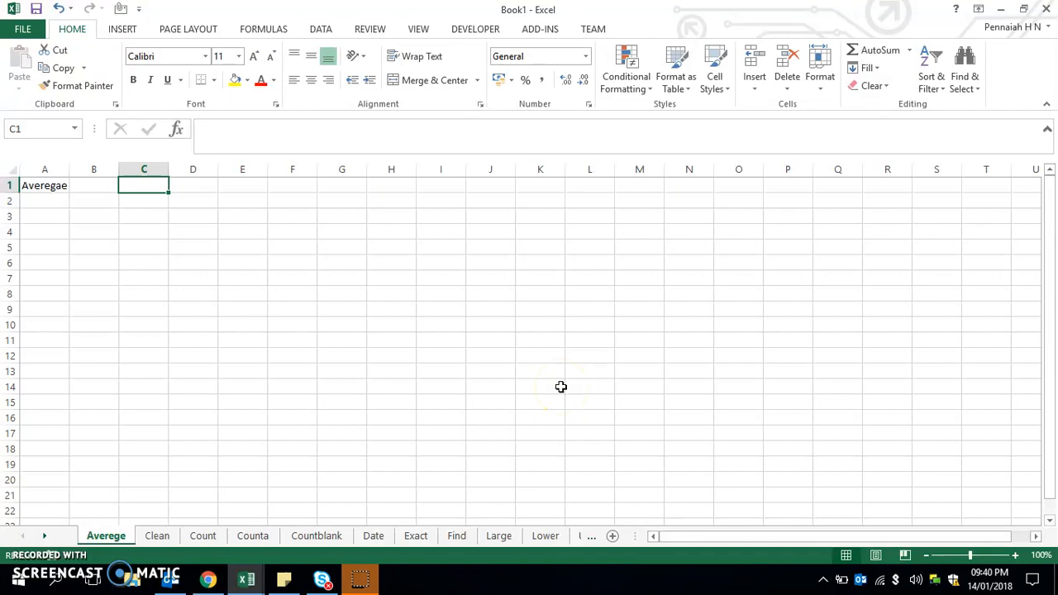
{"action": "type", "text": "=ran"}
{"action": "key", "text": "Tab"}
{"action": "key", "text": "BackSpace"}
{"action": "key", "text": "Down"}
{"action": "key", "text": "Tab"}
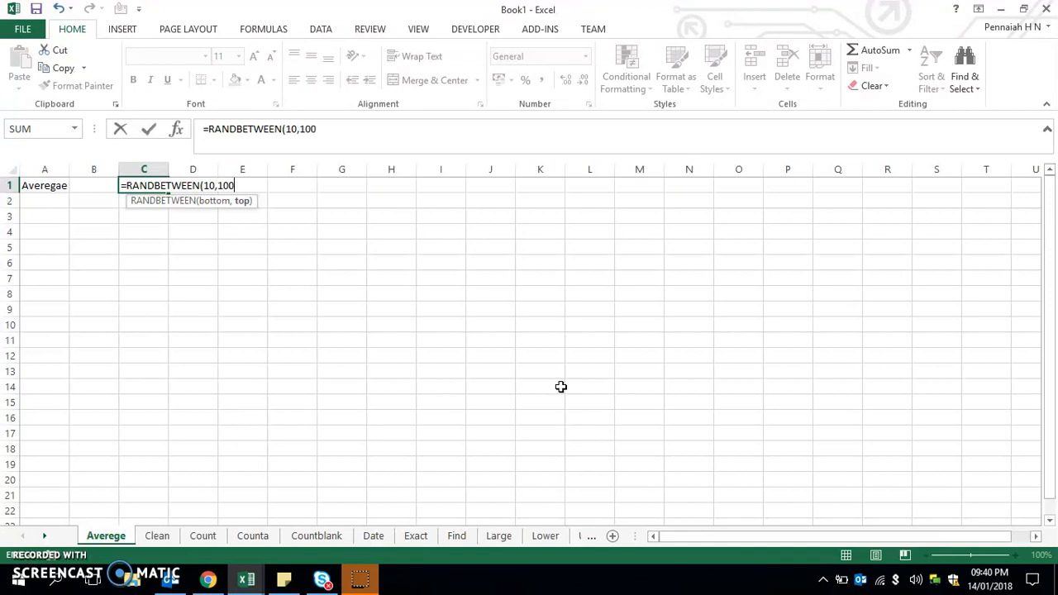
{"action": "key", "text": "Return"}
- Fill the RANDBETWEEN formula from C1 down through C14
{"action": "key", "text": "Up"}
{"action": "key", "text": "shift+Down"}
{"action": "key", "text": "shift+Down"}
{"action": "key", "text": "shift+Down"}
{"action": "key", "text": "shift+Down"}
{"action": "key", "text": "shift+Down"}
{"action": "key", "text": "shift+Down"}
{"action": "key", "text": "shift+Down"}
{"action": "key", "text": "shift+Down"}
{"action": "key", "text": "shift+Down"}
{"action": "key", "text": "shift+Down"}
{"action": "key", "text": "shift+Down"}
{"action": "key", "text": "shift+Down"}
{"action": "key", "text": "shift+Down"}
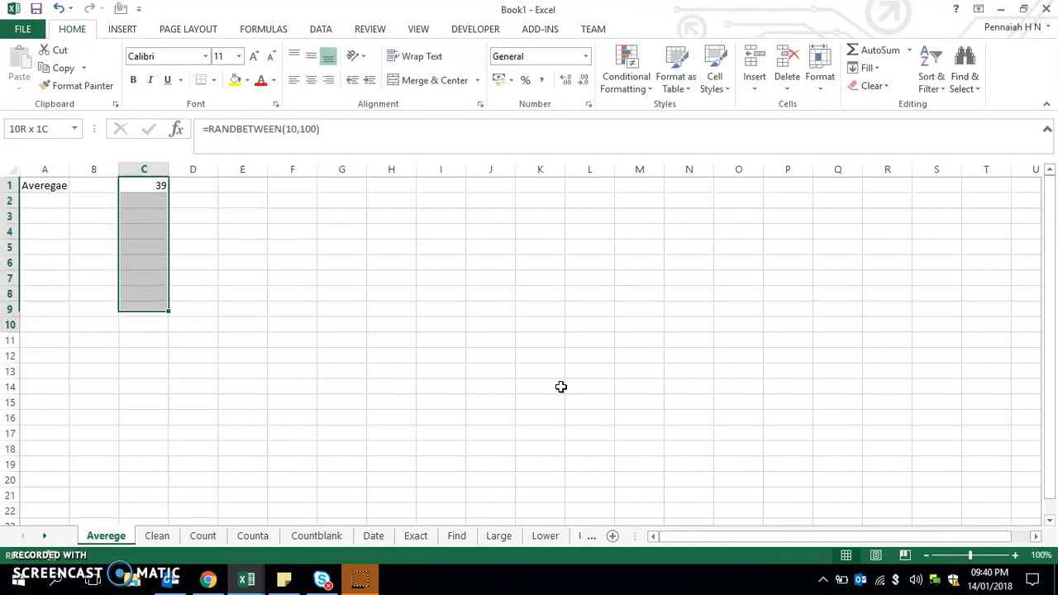
{"action": "key", "text": "ctrl+d"}
- Replace the random-number formulas in C1:C14 with their static values
{"action": "key", "text": "ctrl+c"}
{"action": "key", "text": "alt"}
{"action": "key", "text": "h"}
{"action": "key", "text": "v"}
{"action": "key", "text": "v"}
{"action": "key", "text": "Escape"}
{"action": "key", "text": "Down"}
{"action": "key", "text": "Down"}
{"action": "key", "text": "Down"}
{"action": "key", "text": "Up"}
{"action": "key", "text": "Up"}
{"action": "key", "text": "Up"}
{"action": "key", "text": "ctrl+Down"}
{"action": "key", "text": "Down"}
{"action": "type", "text": "=s"}
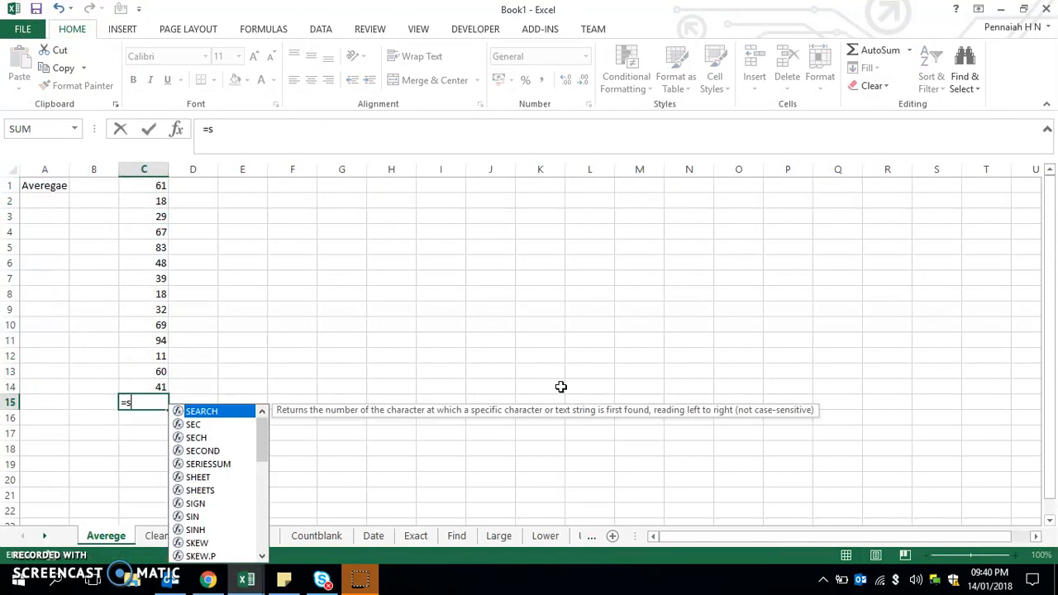
{"action": "type", "text": "um("}
{"action": "key", "text": "Up"}
{"action": "key", "text": "Up"}
{"action": "key", "text": "Up"}
{"action": "key", "text": "Up"}
{"action": "key", "text": "Up"}
{"action": "key", "text": "Up"}
{"action": "key", "text": "Up"}
{"action": "key", "text": "Up"}
{"action": "key", "text": "Up"}
{"action": "key", "text": "Up"}
{"action": "key", "text": "Up"}
{"action": "key", "text": "Escape"}
{"action": "key", "text": "Down"}
{"action": "key", "text": "Down"}
{"action": "key", "text": "Up"}
{"action": "key", "text": "Up"}
{"action": "key", "text": "Up"}
{"action": "key", "text": "Up"}
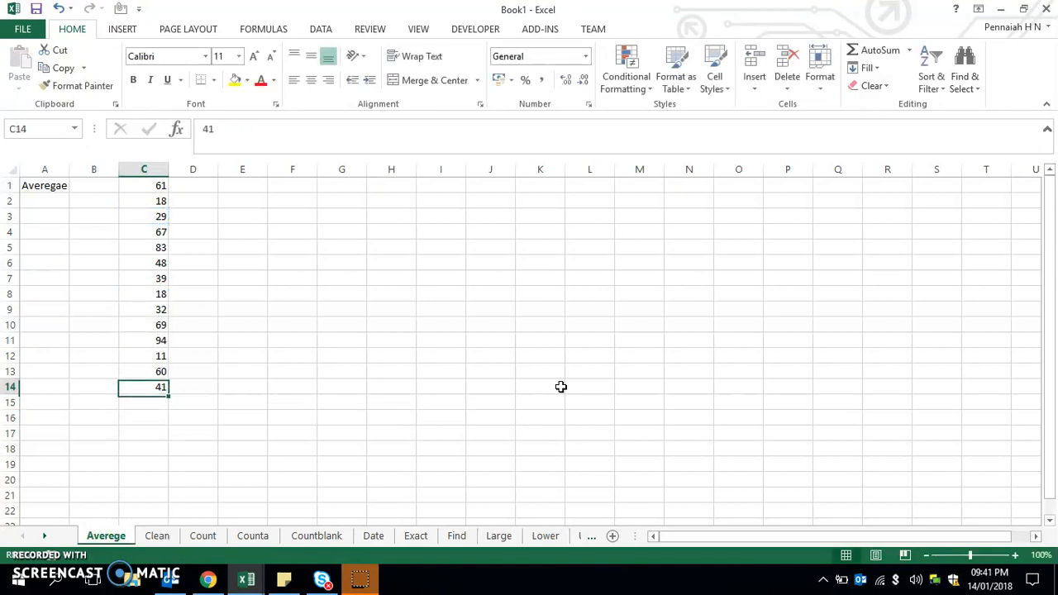
{"action": "key", "text": "ctrl+Up"}
{"action": "key", "text": "ctrl+Down"}
{"action": "key", "text": "Up"}
{"action": "key", "text": "Up"}
{"action": "key", "text": "Down"}
{"action": "key", "text": "Down"}
{"action": "key", "text": "Down"}
{"action": "key", "text": "Down"}
{"action": "key", "text": "Up"}
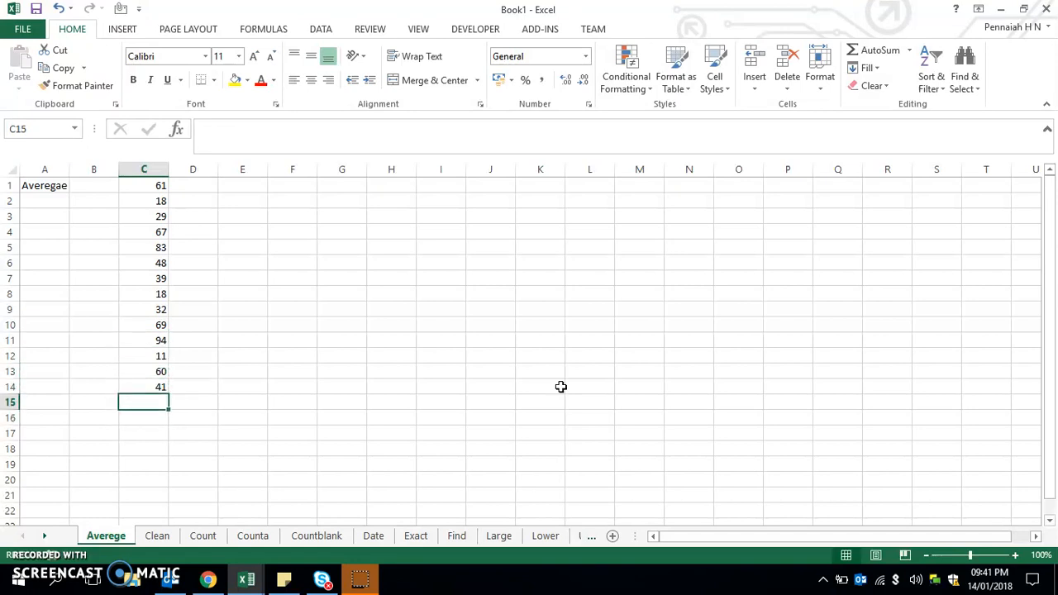
- Enter the formula =AVERAGE(C1:C14) in cell C15 below the numbers
{"action": "type", "text": "=ave"}
{"action": "key", "text": "Down"}
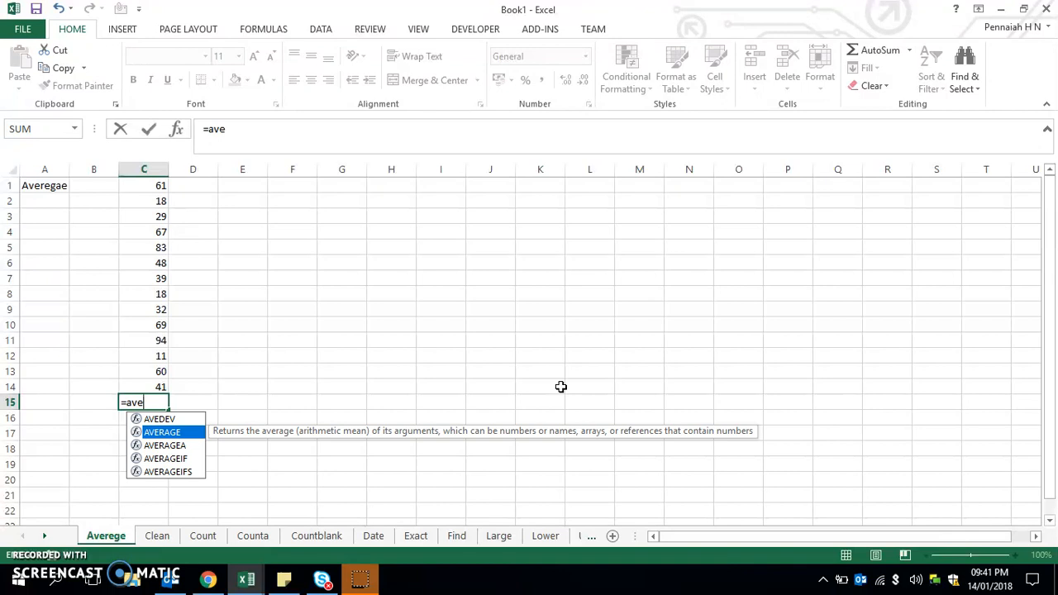
{"action": "key", "text": "Tab"}
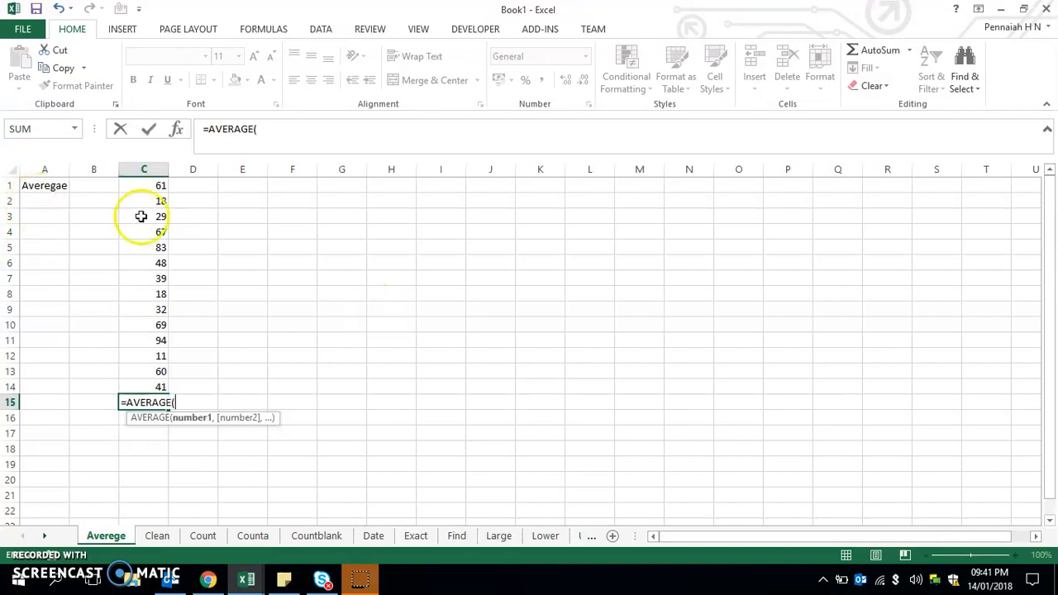
{"action": "left_click_drag", "start_coordinate": [139, 389], "coordinate": [140, 390]}
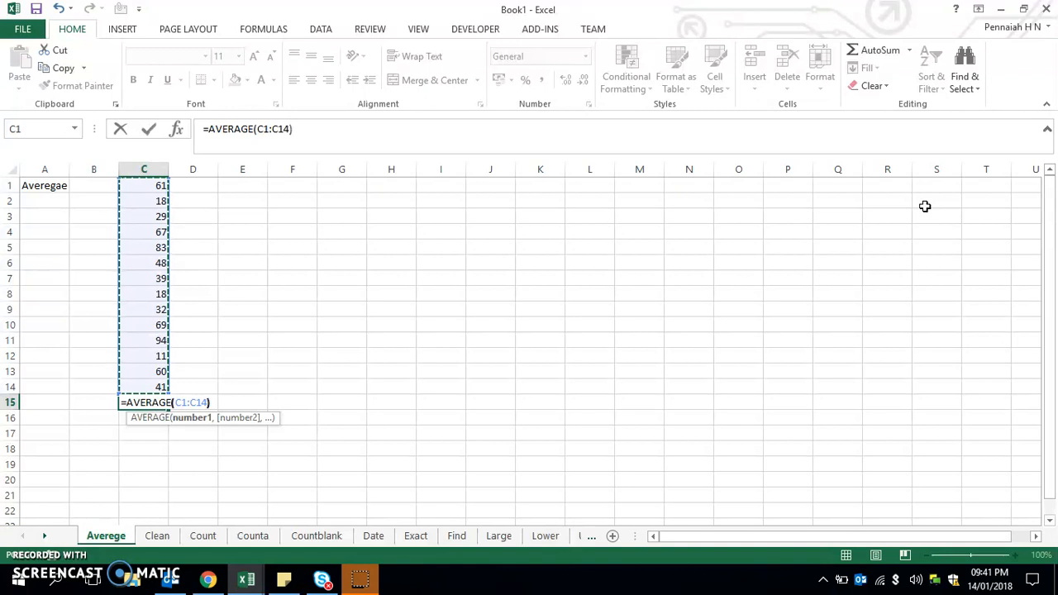
{"action": "key", "text": "Return"}
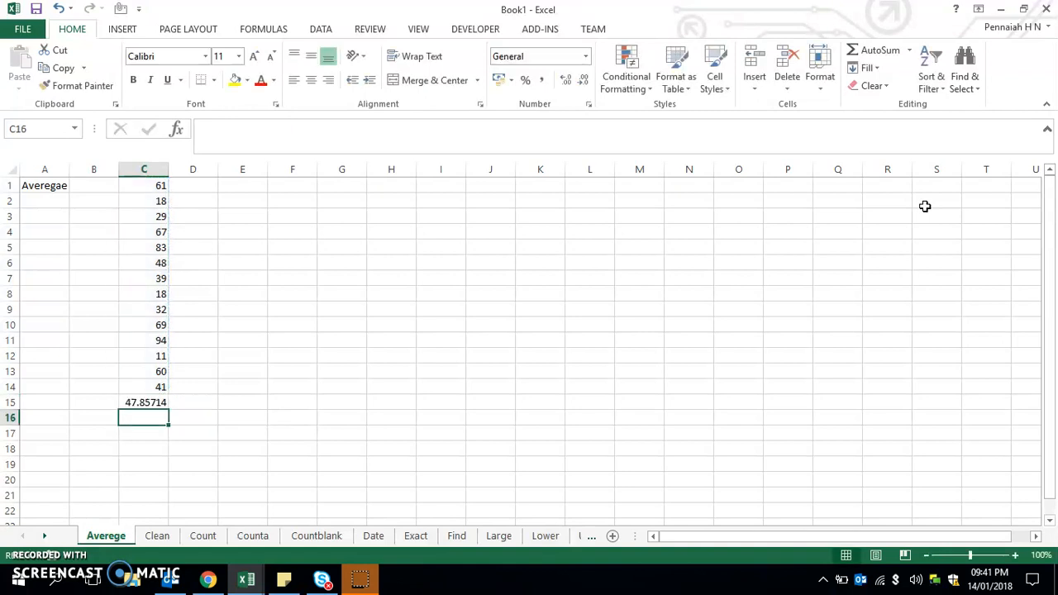
{"action": "key", "text": "Up"}
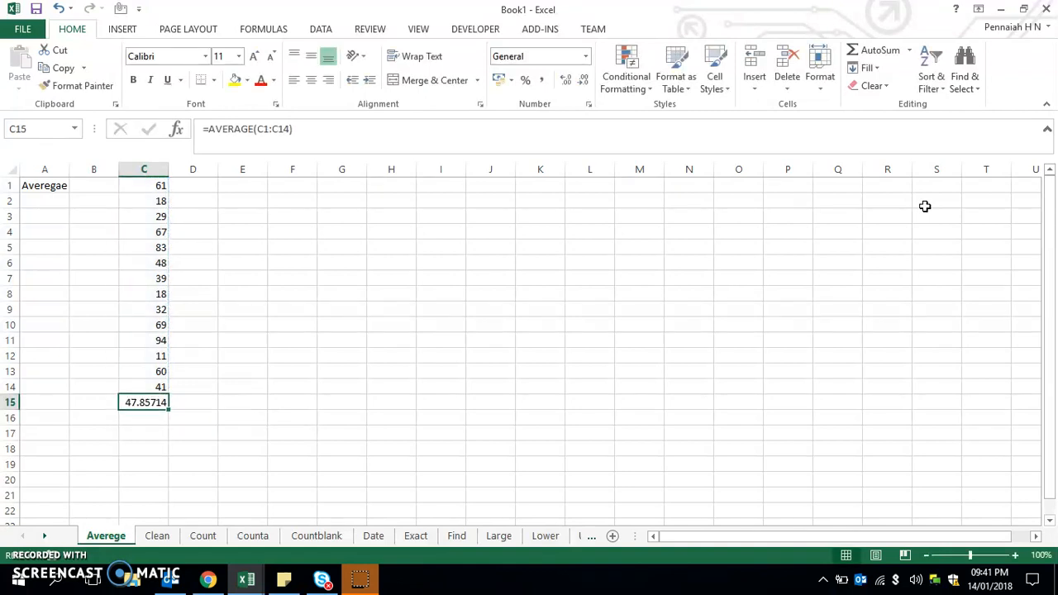
- Check the average of C1:C14 in the selection summary against the result in C15
{"action": "key", "text": "Up"}
{"action": "key", "text": "ctrl+shift+Up"}
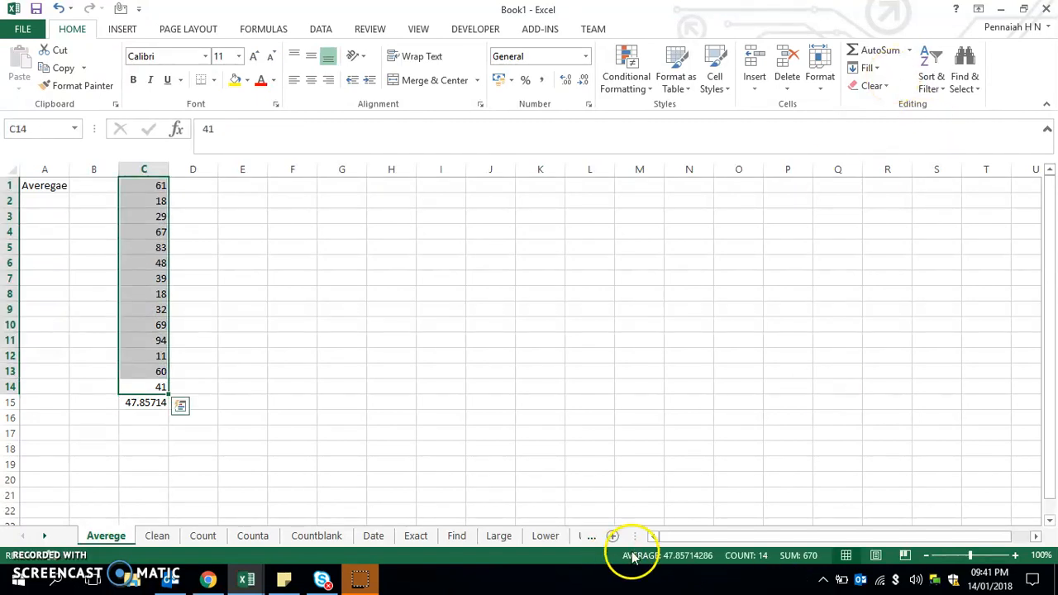
{"action": "left_click", "coordinate": [154, 491]}
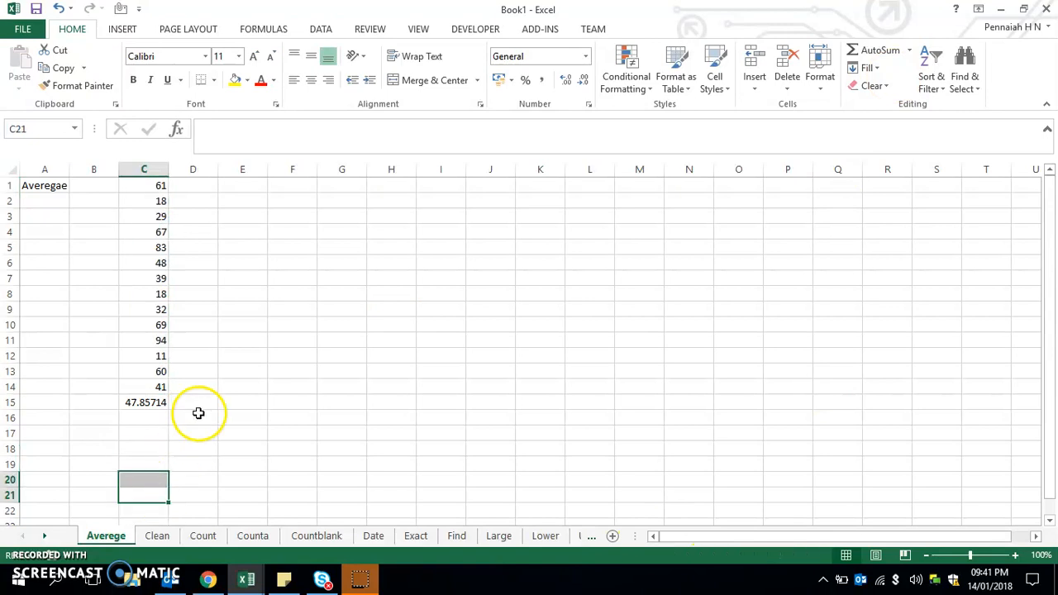
- Enter the formula =AVERAGE(C2,C6,C11) in cell D15 to average three separate cells
{"action": "left_click", "coordinate": [193, 403]}
{"action": "type", "text": "="}
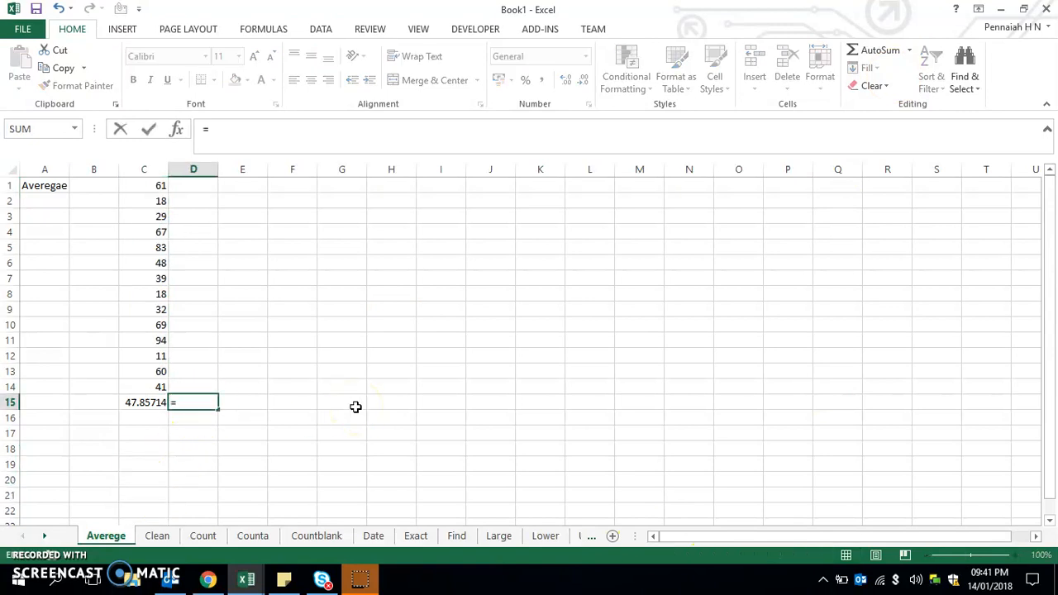
{"action": "type", "text": "sum"}
{"action": "key", "text": "BackSpace"}
{"action": "key", "text": "BackSpace"}
{"action": "key", "text": "BackSpace"}
{"action": "type", "text": "av"}
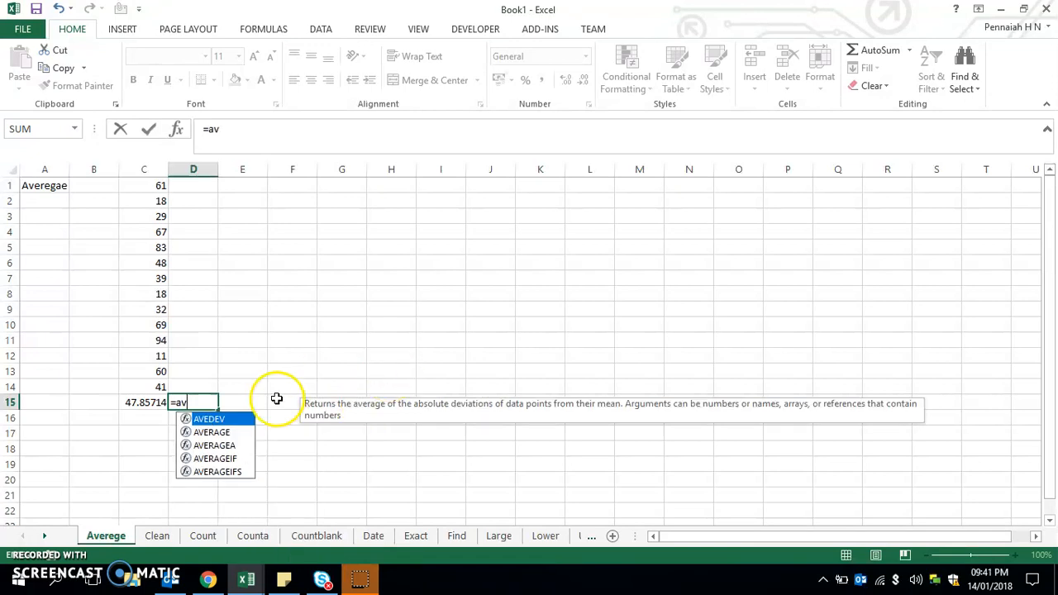
{"action": "key", "text": "Down"}
{"action": "key", "text": "Tab"}
{"action": "left_click", "coordinate": [134, 201]}
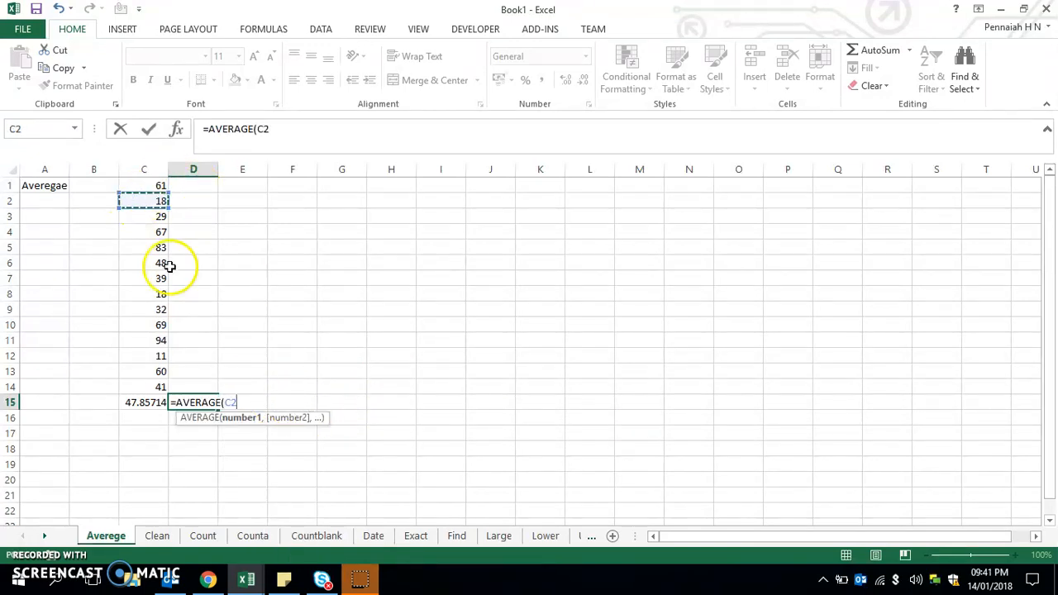
{"action": "type", "text": ","}
{"action": "left_click", "coordinate": [165, 263]}
{"action": "type", "text": ","}
{"action": "left_click", "coordinate": [159, 339]}
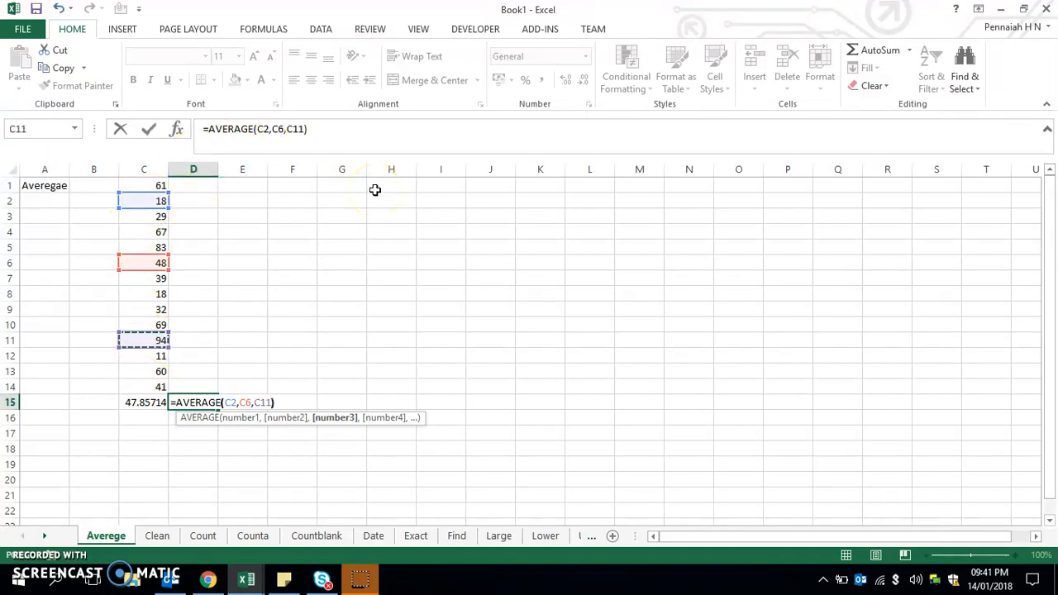
{"action": "type", "text": ")"}
{"action": "key", "text": "Return"}
{"action": "key", "text": "Up"}
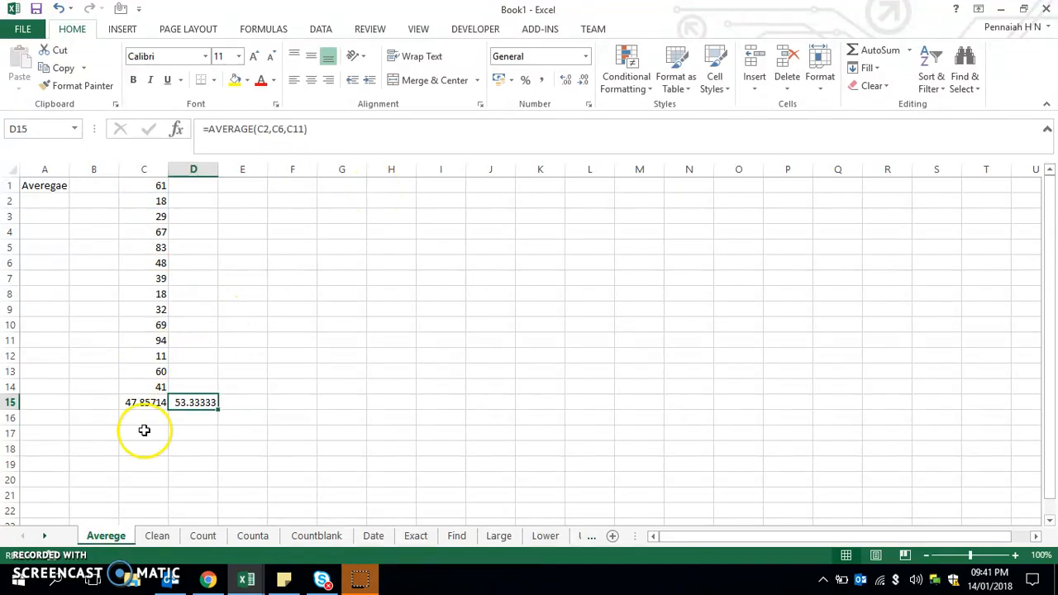
- Open the Clean worksheet and widen column A
{"action": "left_click", "coordinate": [162, 543]}
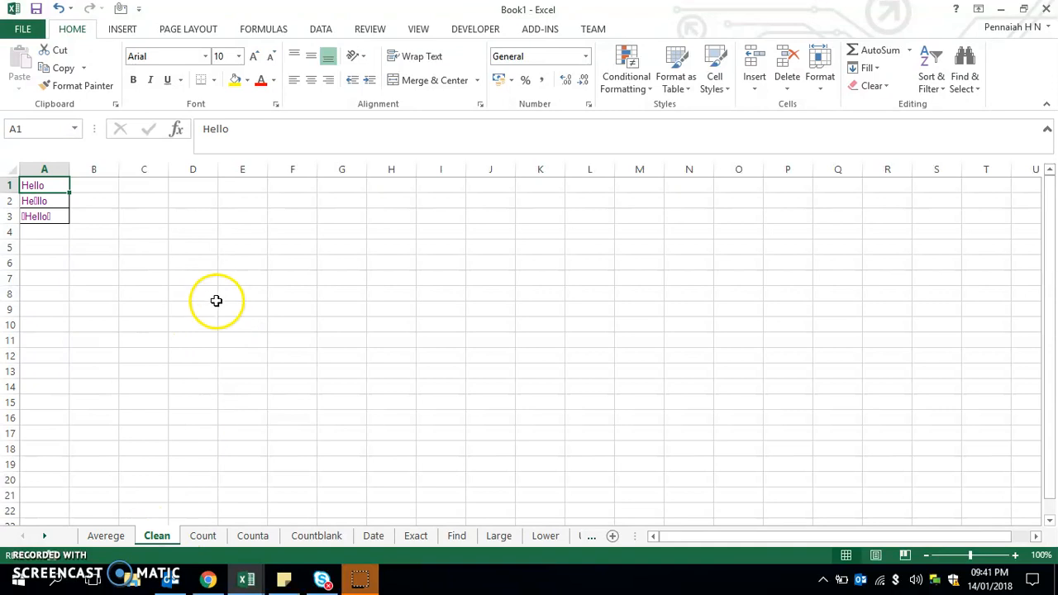
{"action": "left_click_drag", "start_coordinate": [179, 325], "coordinate": [175, 311]}
{"action": "left_click_drag", "start_coordinate": [76, 169], "coordinate": [124, 189]}
{"action": "left_click", "coordinate": [109, 296]}
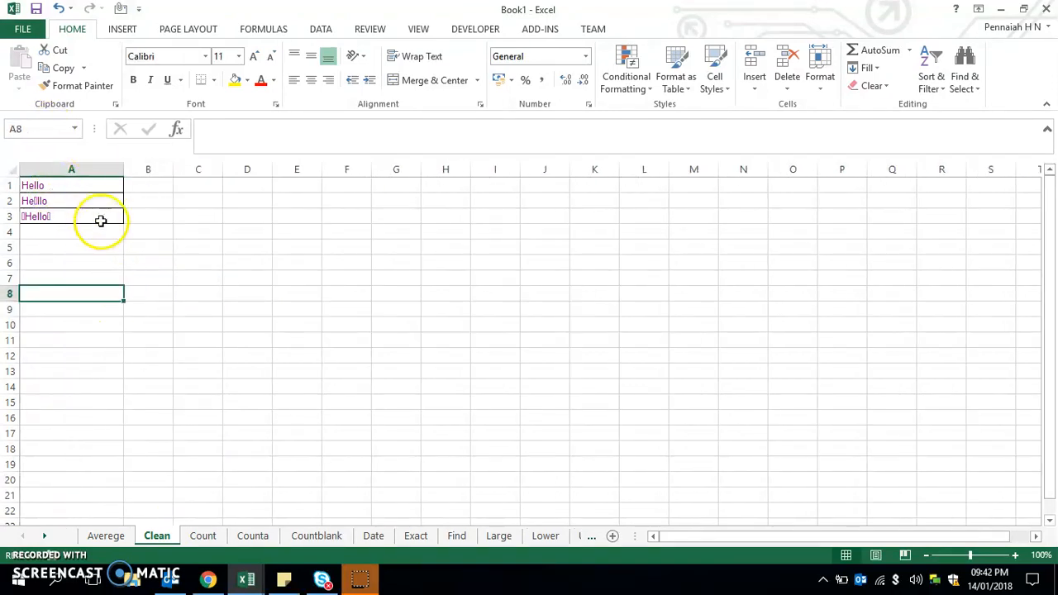
- Examine the text entries in A1:A3 for nonprintable characters
{"action": "scroll", "coordinate": [100, 221], "scroll_direction": "up", "scroll_amount": 1, "text": "ctrl"}
{"action": "left_click", "coordinate": [92, 278]}
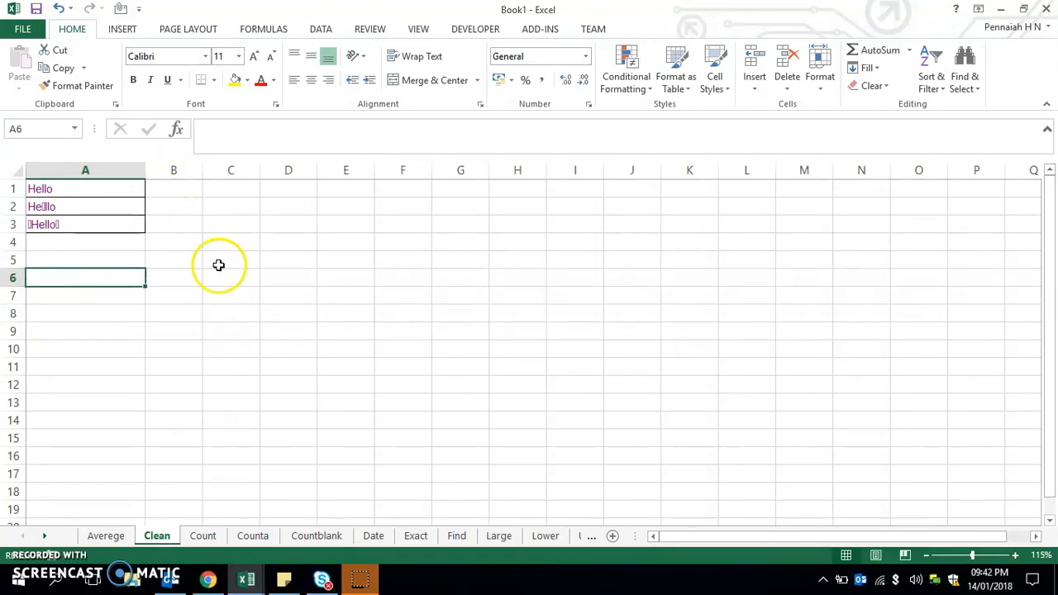
{"action": "left_click", "coordinate": [187, 190]}
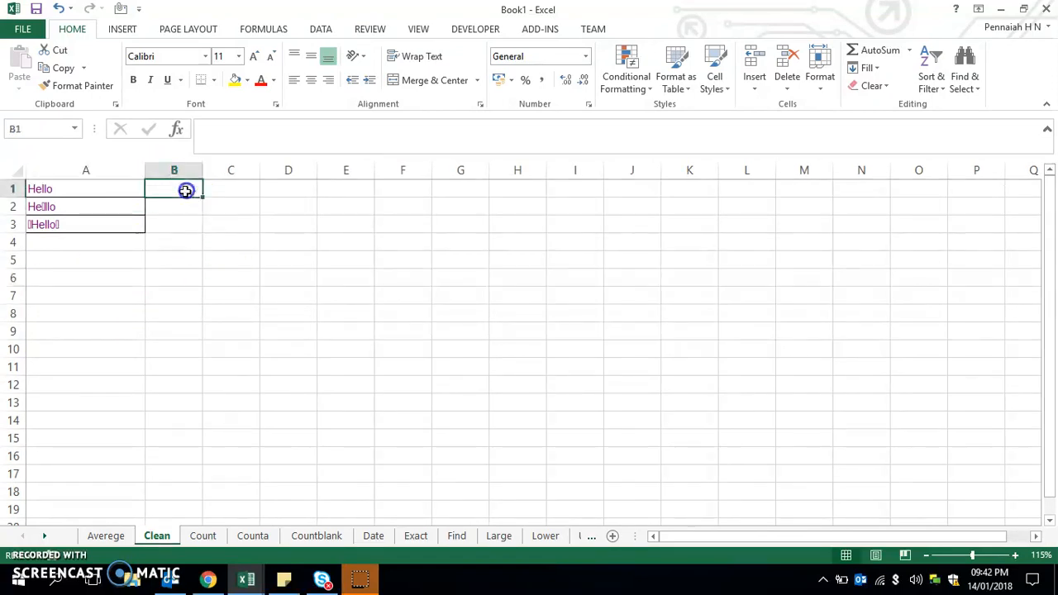
{"action": "left_click", "coordinate": [324, 350]}
{"action": "left_click", "coordinate": [170, 187]}
{"action": "left_click", "coordinate": [225, 277]}
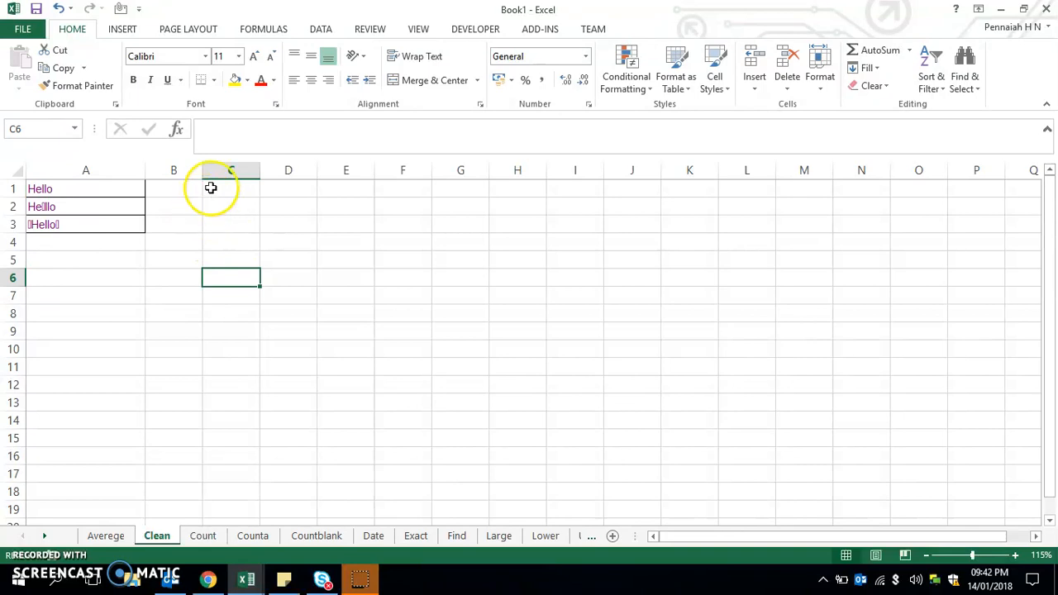
{"action": "left_click", "coordinate": [177, 188]}
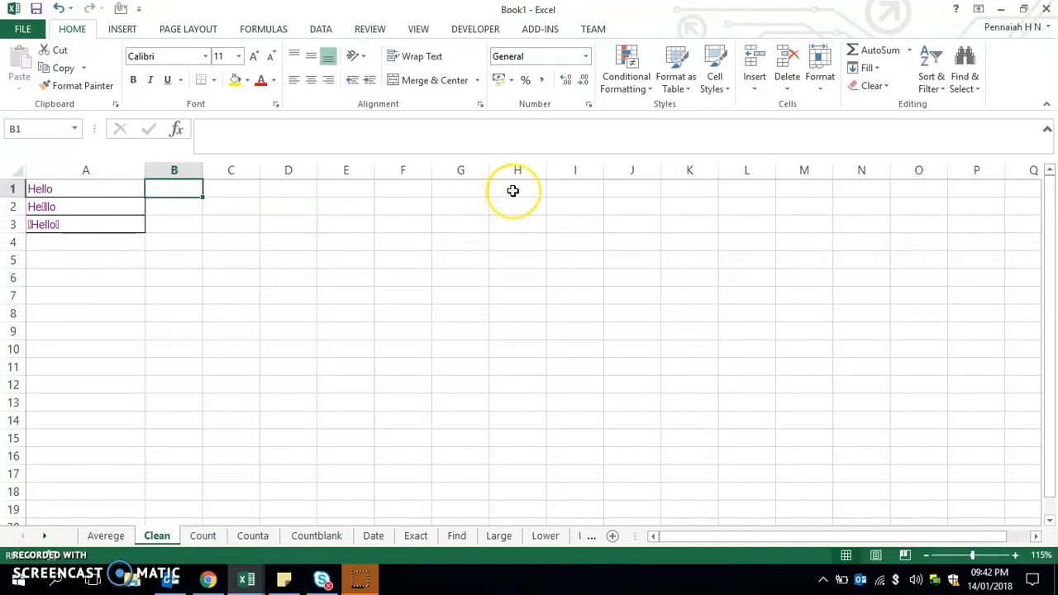
{"action": "left_click", "coordinate": [60, 208]}
{"action": "left_click", "coordinate": [48, 237]}
{"action": "left_click", "coordinate": [49, 225]}
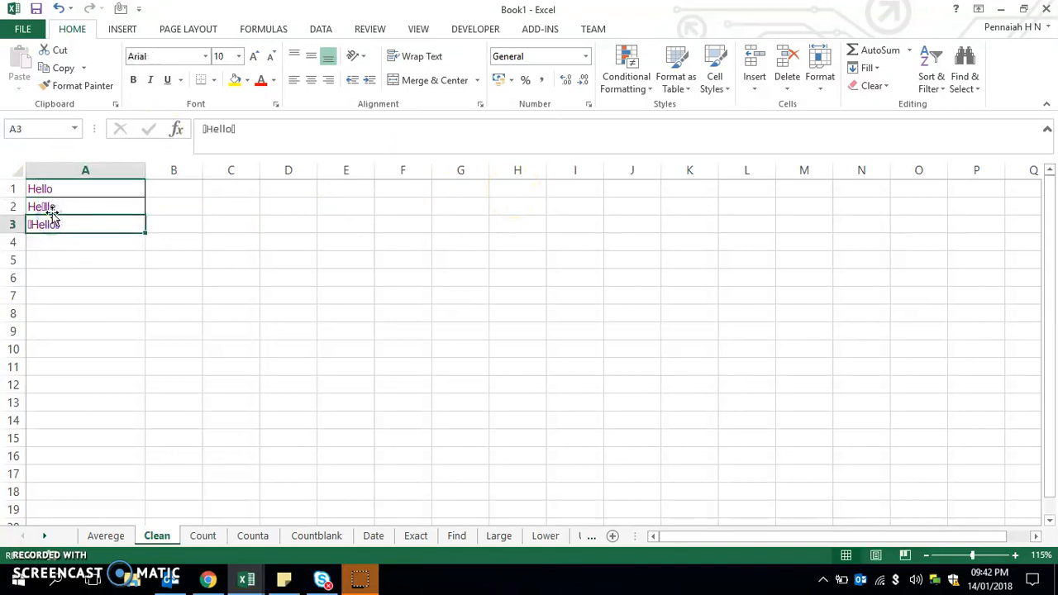
{"action": "left_click", "coordinate": [67, 208]}
{"action": "left_click", "coordinate": [63, 227]}
{"action": "left_click", "coordinate": [75, 207]}
- Enter the formula =CLEAN(A1) in cell B1
{"action": "left_click", "coordinate": [165, 189]}
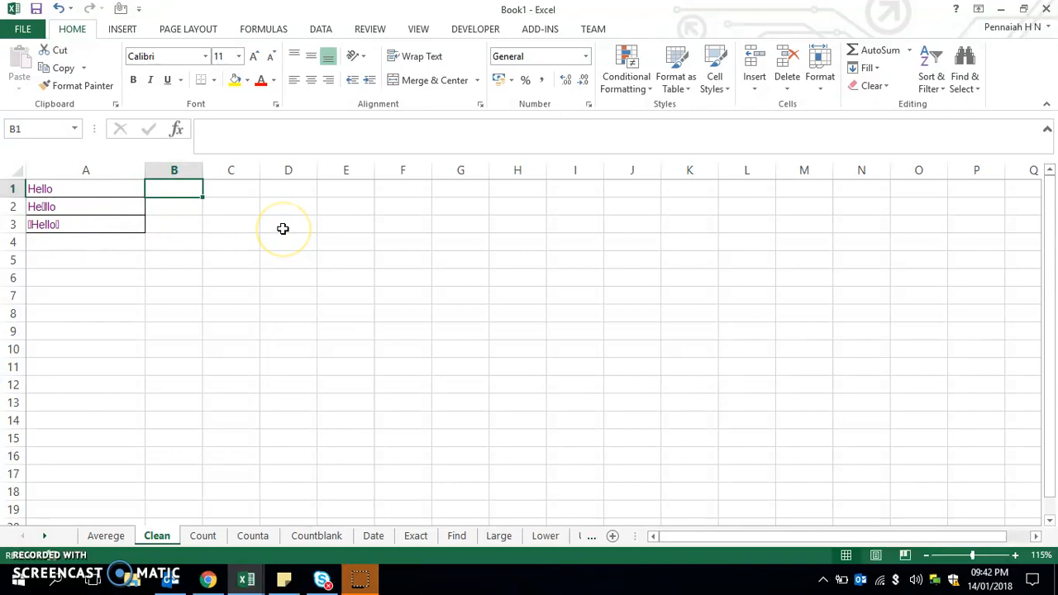
{"action": "type", "text": "="}
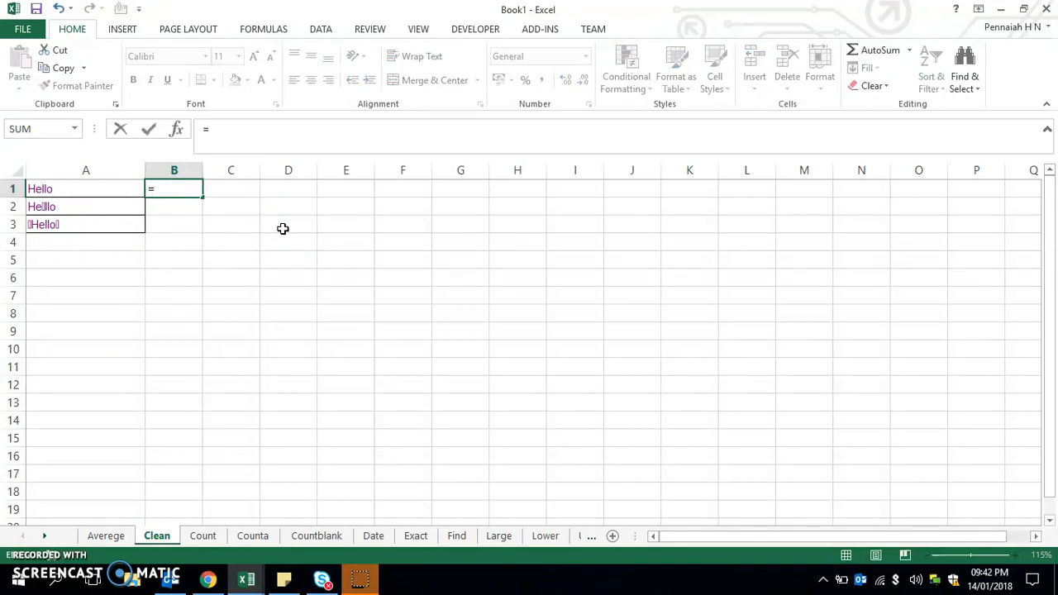
{"action": "type", "text": "cle"}
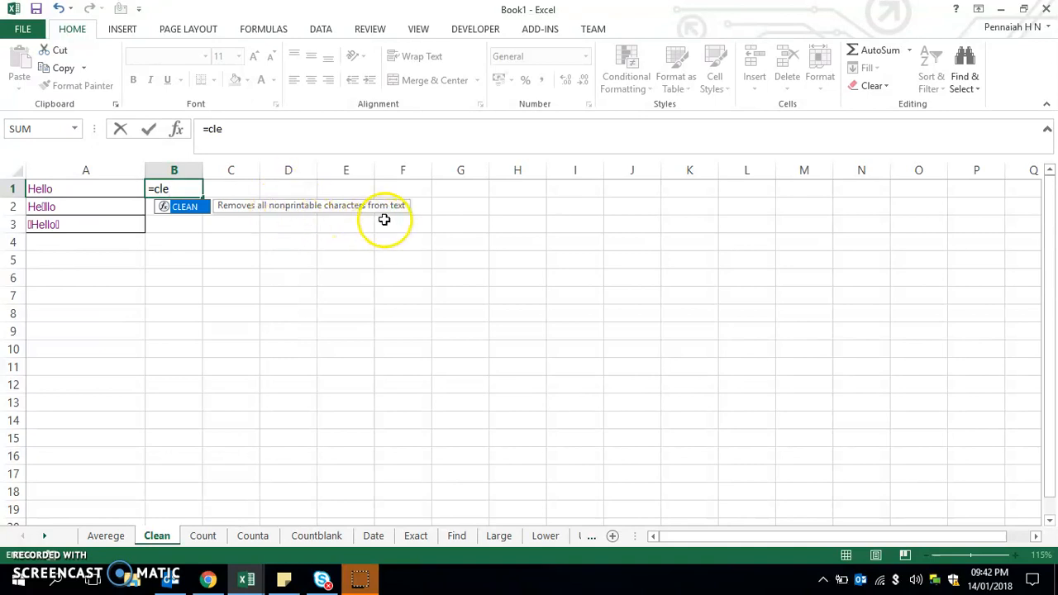
{"action": "key", "text": "Tab"}
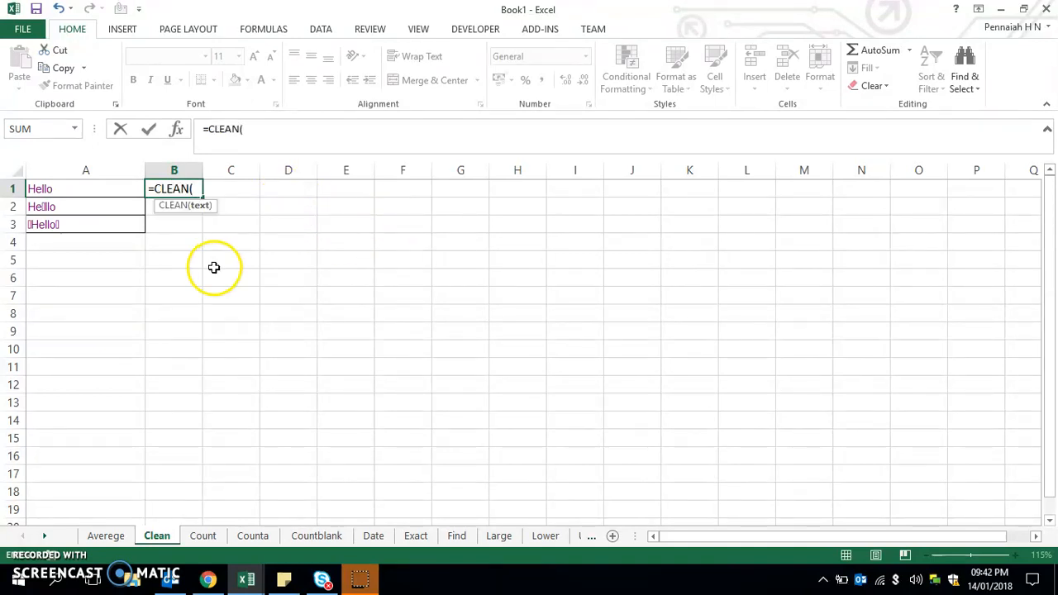
{"action": "left_click", "coordinate": [102, 195]}
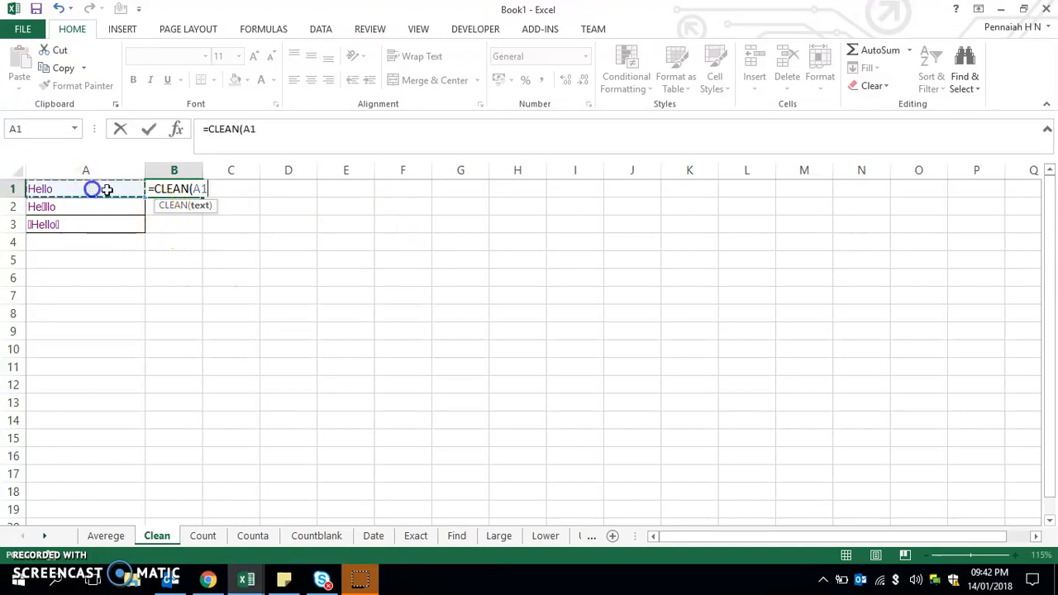
{"action": "type", "text": ")"}
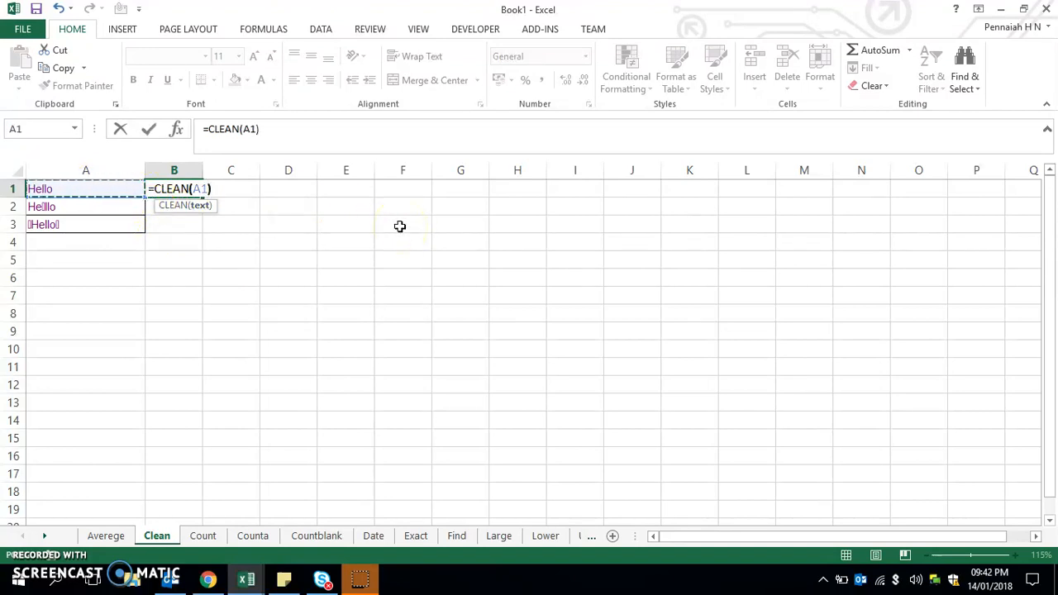
{"action": "key", "text": "ctrl+Return"}
- Fill the CLEAN formula from B1 down to B3 and compare the cleaned text with the originals in column A
{"action": "key", "text": "shift+Down"}
{"action": "key", "text": "shift+Down"}
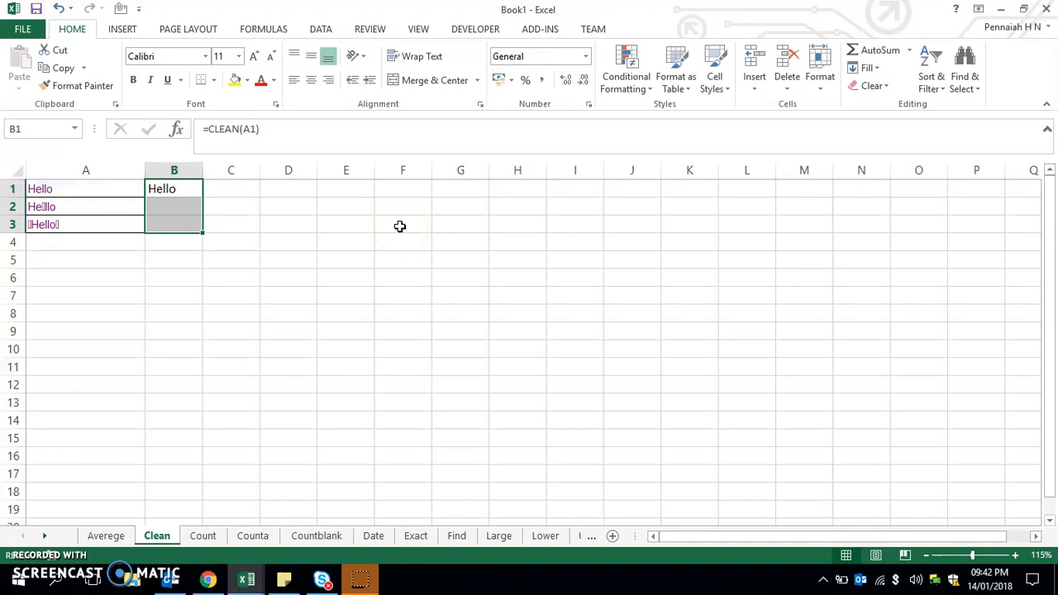
{"action": "key", "text": "ctrl+d"}
{"action": "left_click", "coordinate": [141, 337]}
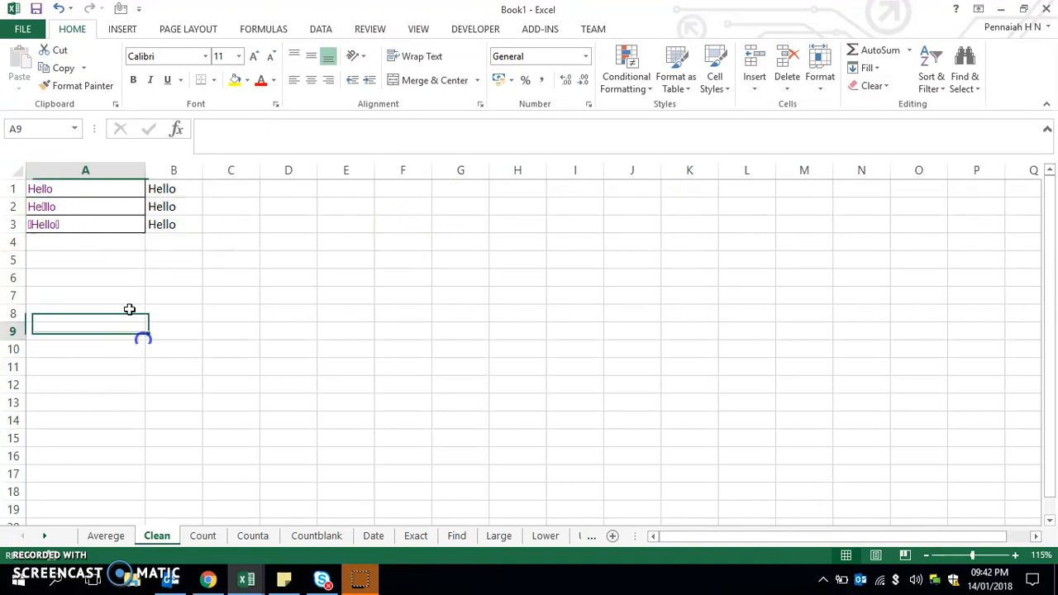
{"action": "left_click", "coordinate": [66, 208]}
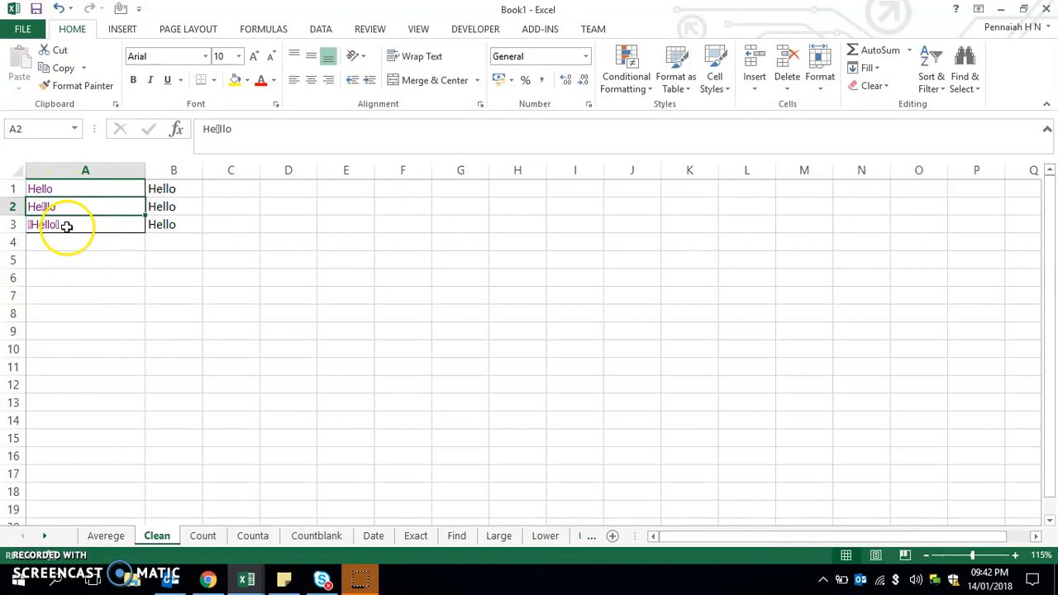
{"action": "left_click", "coordinate": [66, 226]}
{"action": "left_click", "coordinate": [161, 208]}
{"action": "left_click", "coordinate": [165, 224]}
{"action": "left_click", "coordinate": [164, 205]}
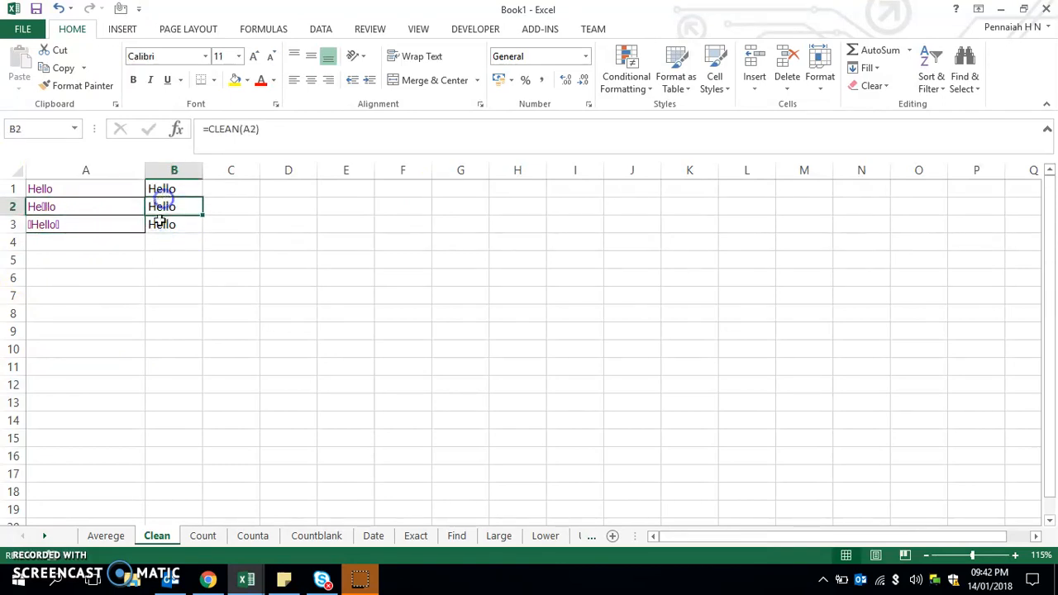
- Open the Count worksheet and enter the numbers 1 to 5 in cells A1:A5
{"action": "left_click", "coordinate": [202, 536]}
{"action": "left_click", "coordinate": [51, 200]}
{"action": "left_click", "coordinate": [147, 207]}
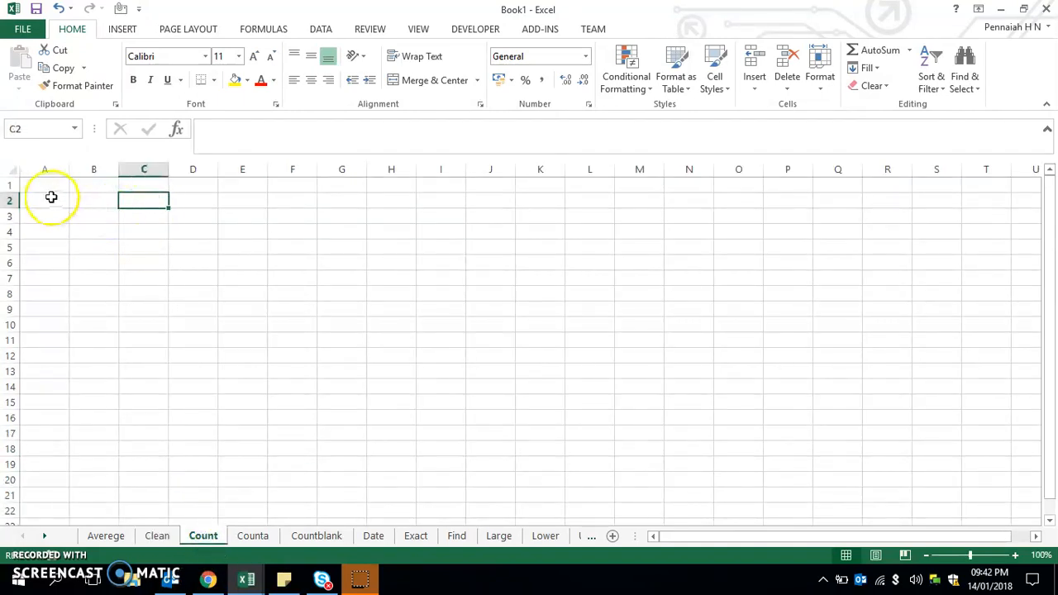
{"action": "left_click", "coordinate": [48, 187]}
{"action": "type", "text": "1"}
{"action": "key", "text": "Return"}
{"action": "type", "text": "2"}
{"action": "key", "text": "Return"}
{"action": "type", "text": "3"}
{"action": "key", "text": "Return"}
{"action": "type", "text": "4"}
{"action": "key", "text": "Return"}
{"action": "type", "text": "5"}
{"action": "key", "text": "Return"}
- Enter the letters a, b, c and d in cells A6:A9 below the numbers
{"action": "type", "text": "sd"}
{"action": "key", "text": "BackSpace"}
{"action": "key", "text": "BackSpace"}
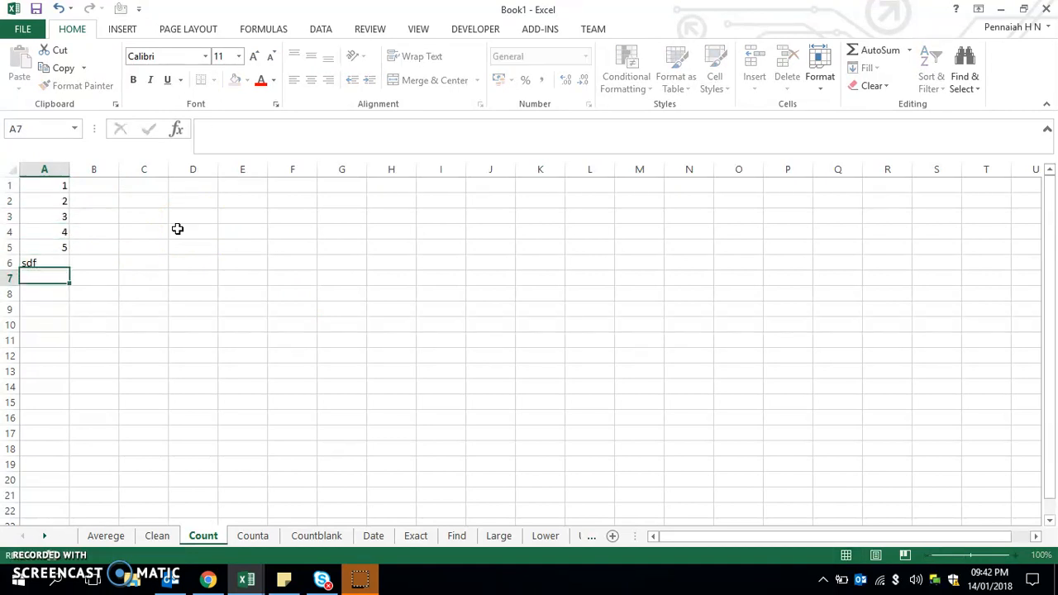
{"action": "type", "text": "a"}
{"action": "key", "text": "Return"}
{"action": "type", "text": "b"}
{"action": "key", "text": "Return"}
{"action": "type", "text": "c"}
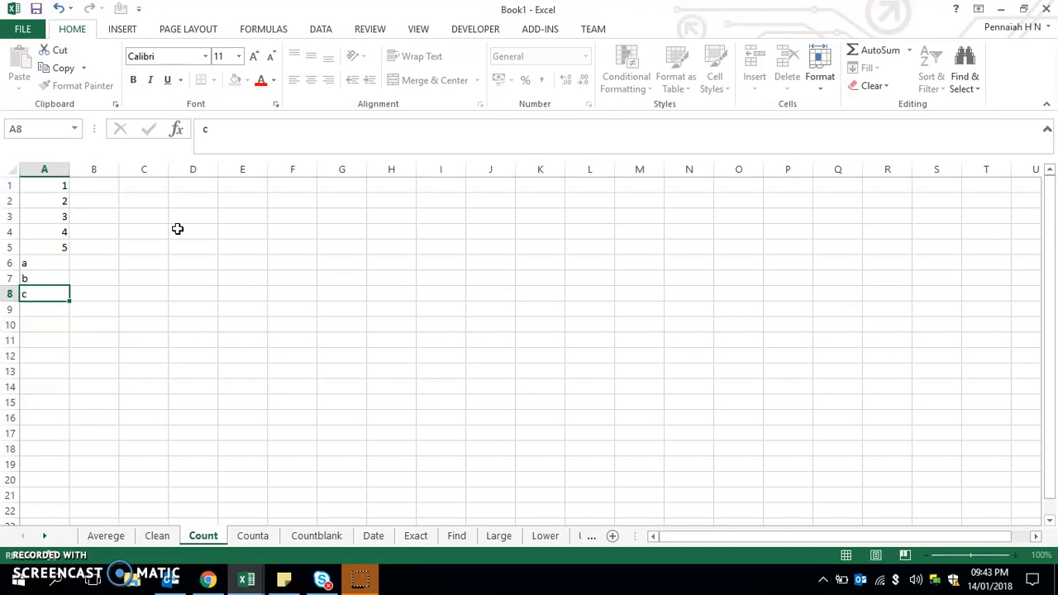
{"action": "key", "text": "Return"}
{"action": "type", "text": "d"}
{"action": "key", "text": "Return"}
- Center the numbers and letters in A1:A9 horizontally
{"action": "key", "text": "ctrl+Home"}
{"action": "key", "text": "Right"}
{"action": "key", "text": "Right"}
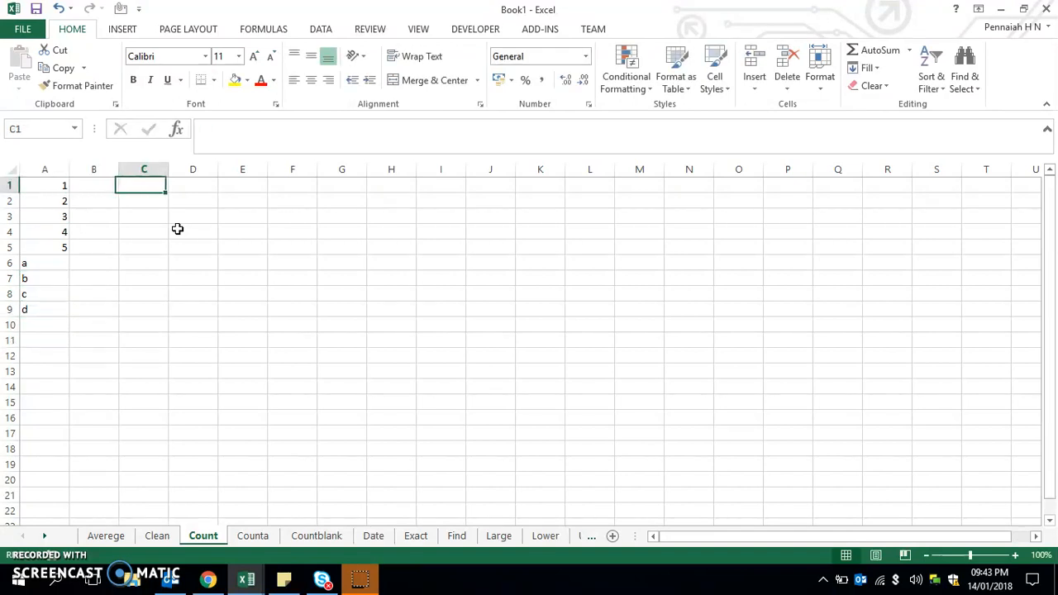
{"action": "key", "text": "Left"}
{"action": "key", "text": "Left"}
{"action": "key", "text": "ctrl+shift+Down"}
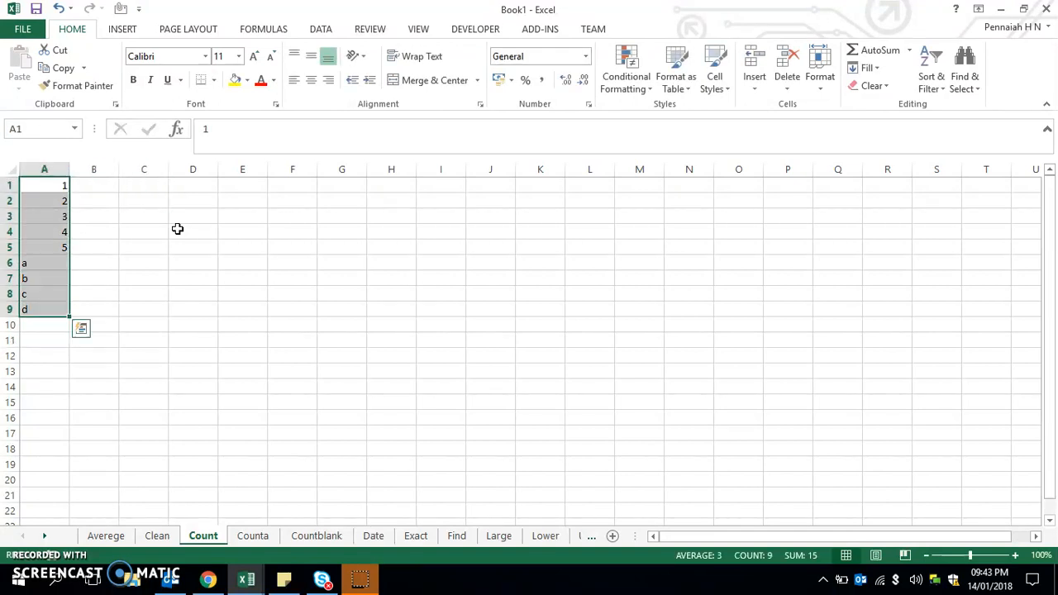
{"action": "left_click", "coordinate": [311, 80]}
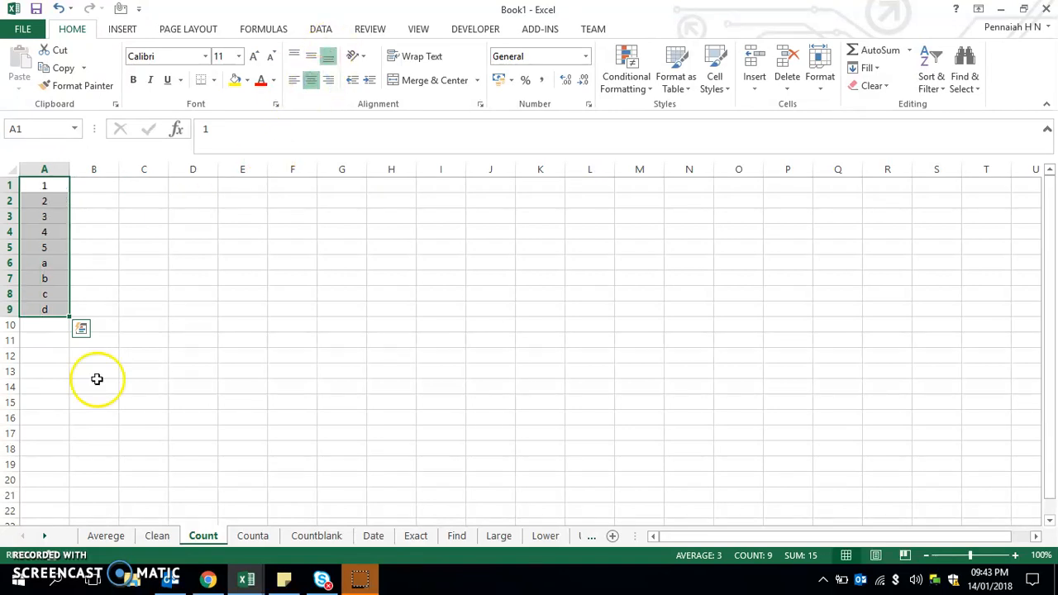
- Enter the formula =COUNT(A1:A9) in cell A10 to count the numeric cells
{"action": "left_click", "coordinate": [38, 325]}
{"action": "type", "text": "="}
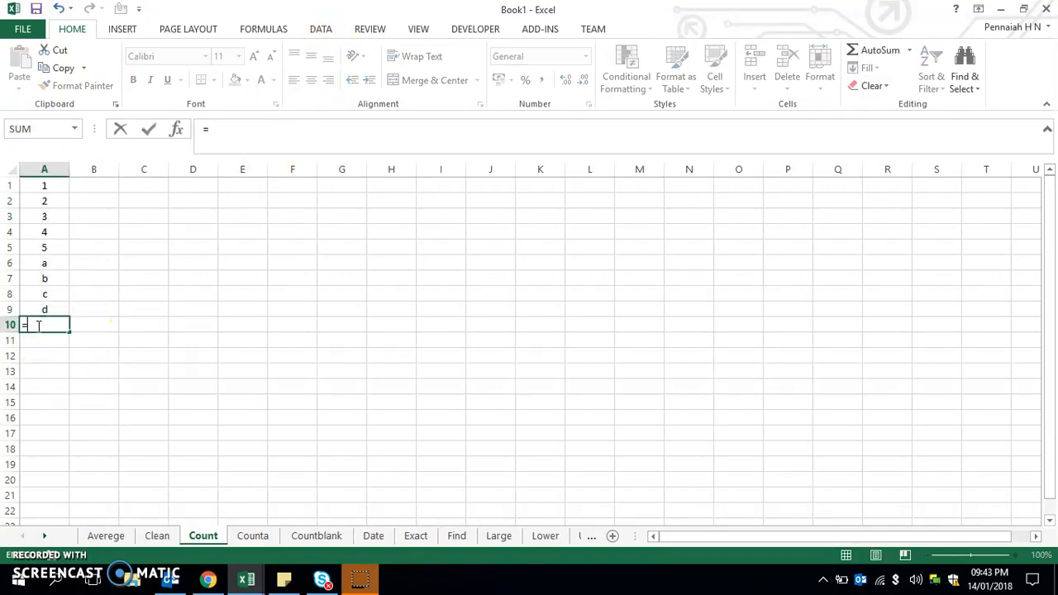
{"action": "type", "text": "coun"}
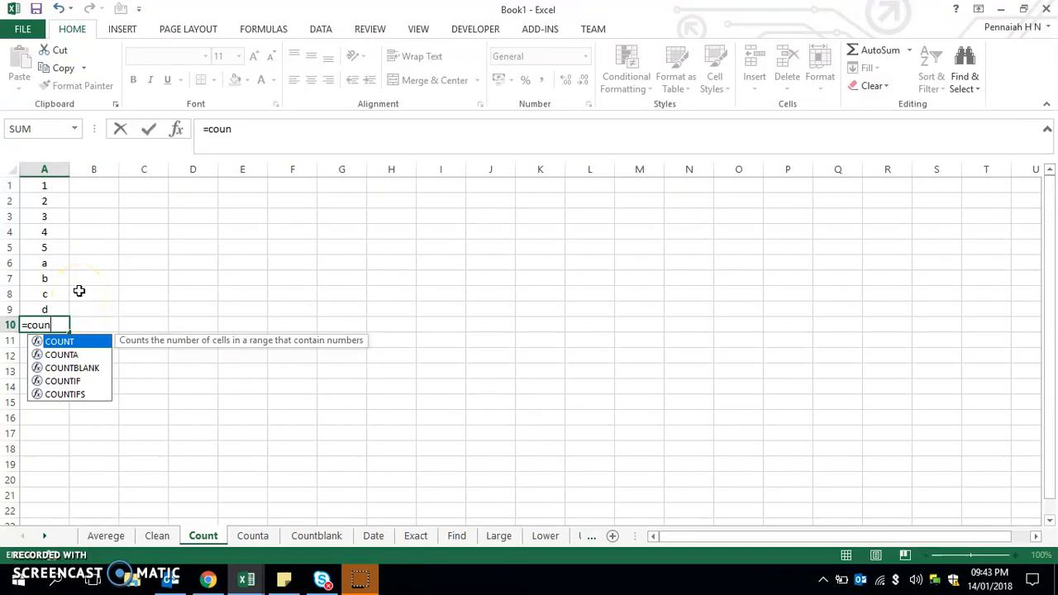
{"action": "key", "text": "Tab"}
{"action": "left_click_drag", "start_coordinate": [28, 184], "coordinate": [33, 307]}
{"action": "type", "text": ")"}
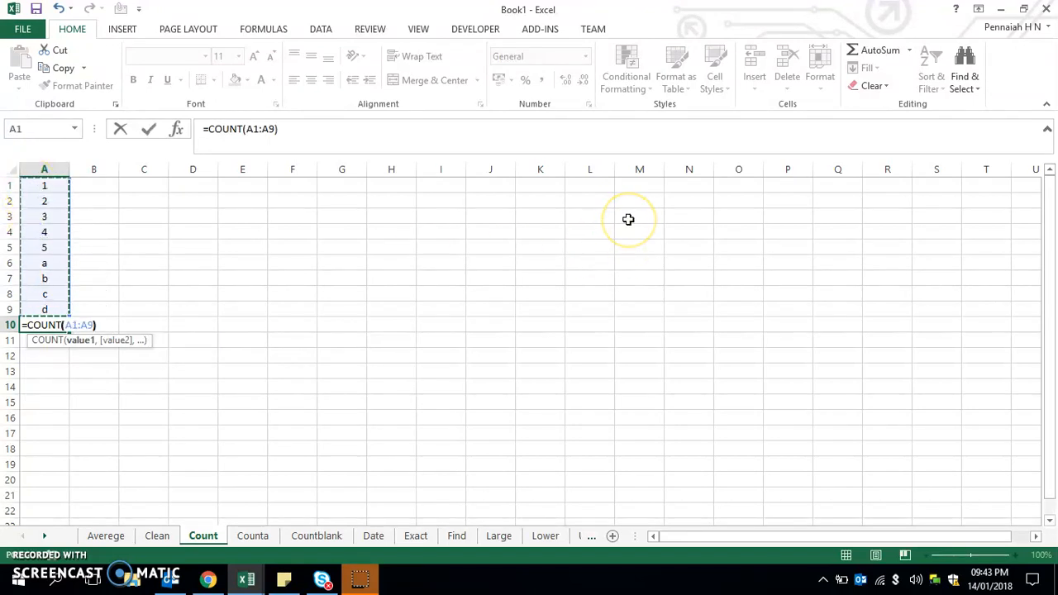
{"action": "key", "text": "Return"}
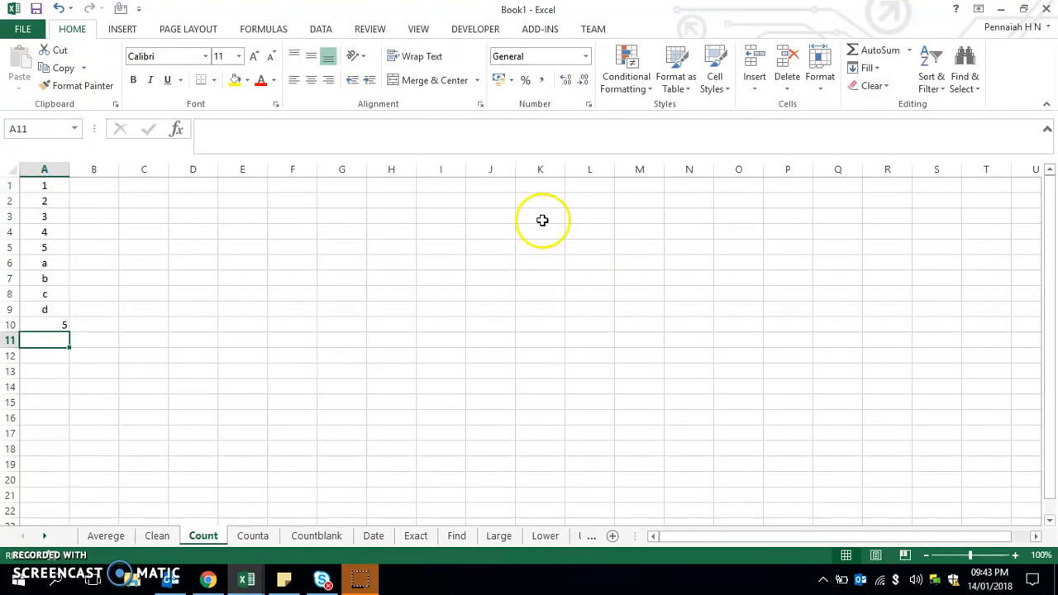
- Left-align the COUNT result in cell A10
{"action": "left_click", "coordinate": [91, 325]}
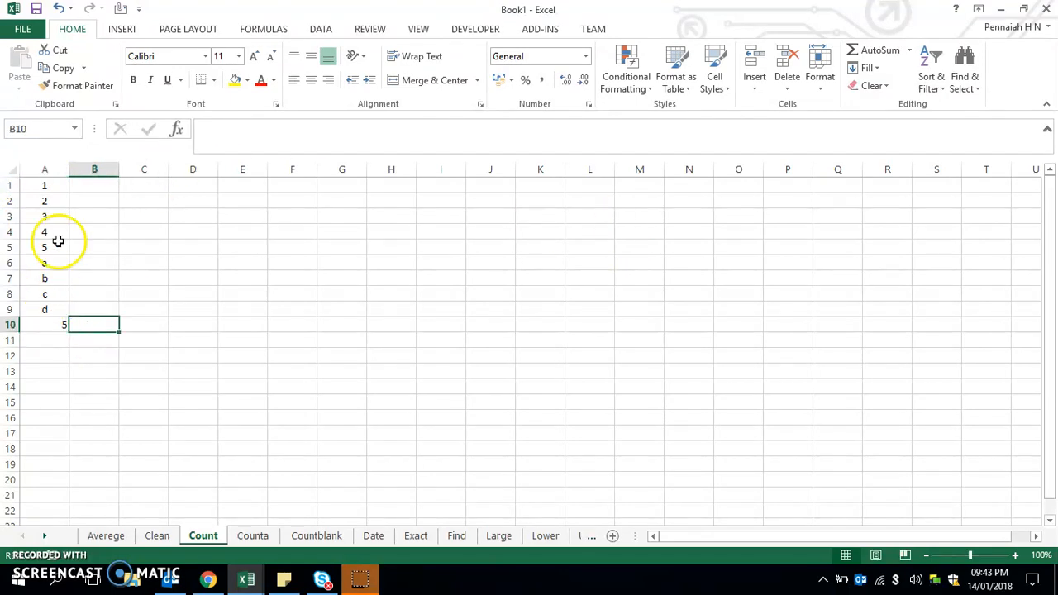
{"action": "left_click", "coordinate": [53, 324]}
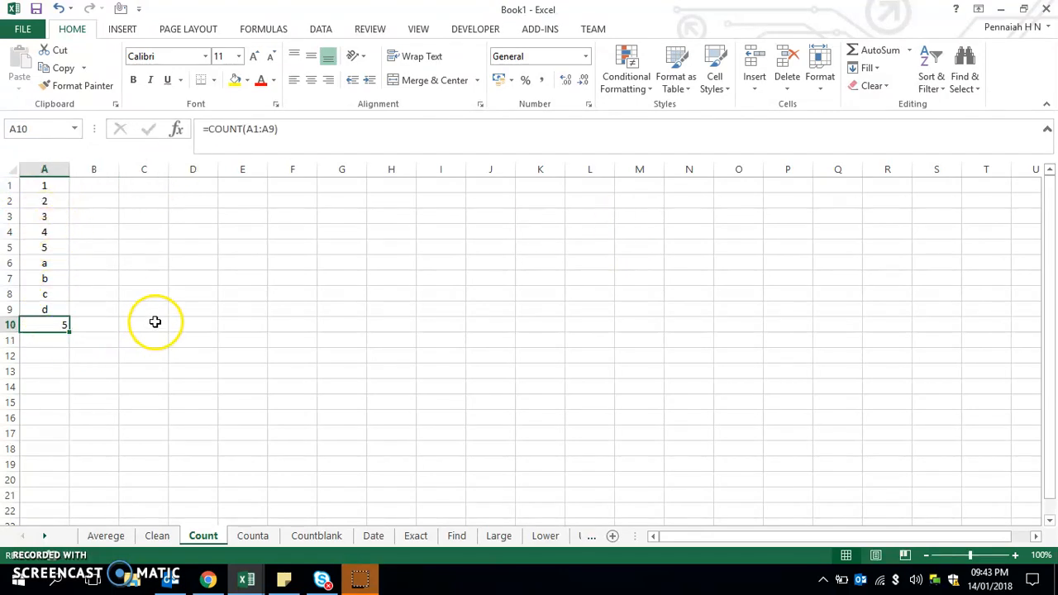
{"action": "left_click", "coordinate": [294, 80]}
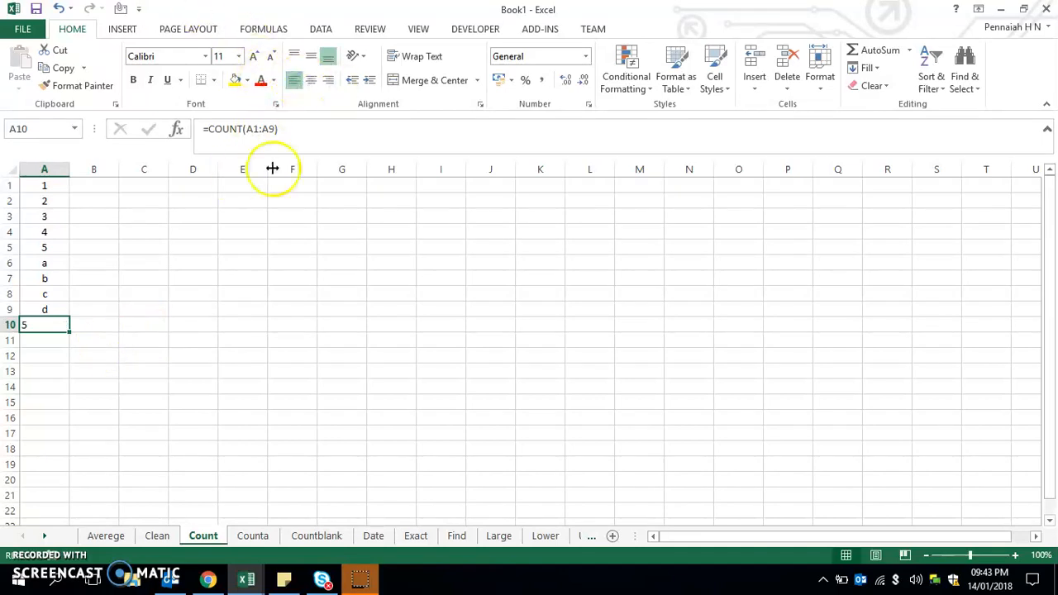
- Open the Counta worksheet and enter the numbers 1, 2 and 3 in cells A1:A3
{"action": "left_click", "coordinate": [246, 537]}
{"action": "left_click", "coordinate": [63, 185]}
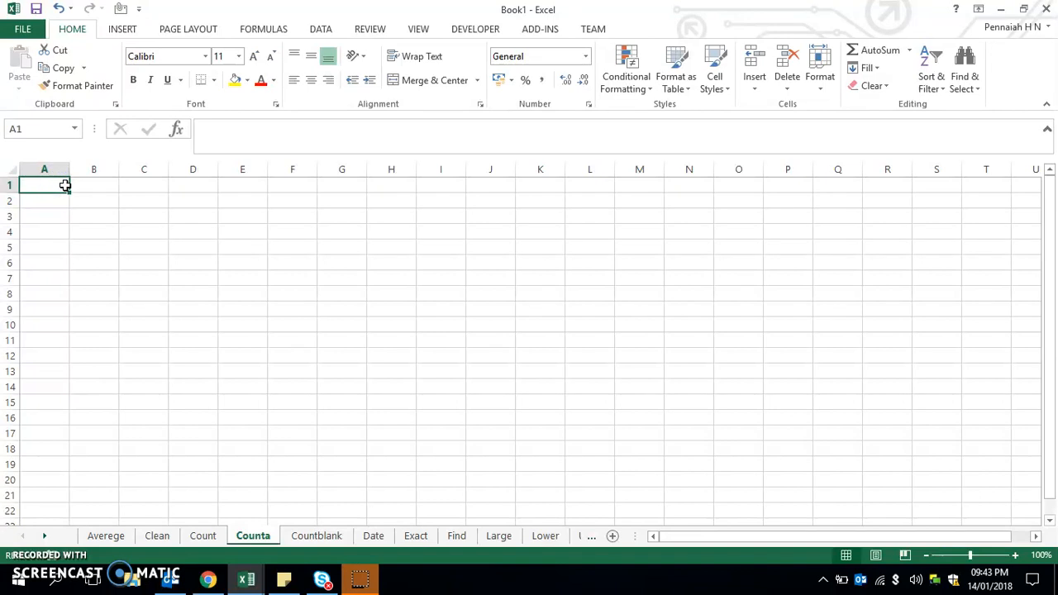
{"action": "type", "text": "1"}
{"action": "key", "text": "Return"}
{"action": "type", "text": "2"}
{"action": "key", "text": "Return"}
{"action": "type", "text": "3"}
{"action": "key", "text": "Return"}
- Enter a, b and c in cells A4:A6, leave A7 empty, and enter sdf in A8
{"action": "type", "text": "a"}
{"action": "key", "text": "Return"}
{"action": "type", "text": "b"}
{"action": "key", "text": "Return"}
{"action": "type", "text": "c"}
{"action": "key", "text": "Return"}
{"action": "key", "text": "Return"}
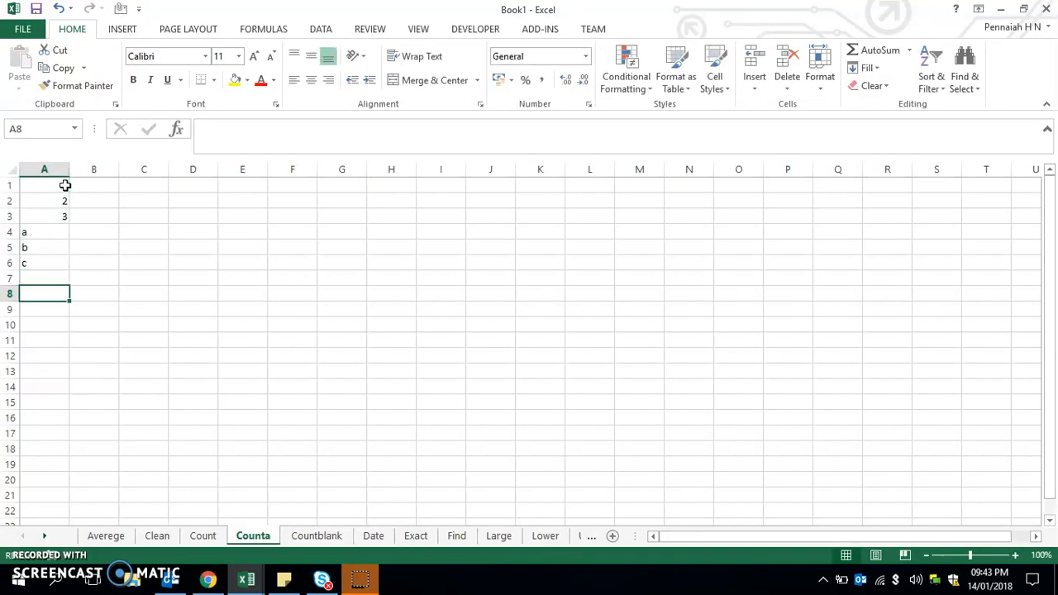
{"action": "key", "text": "Up"}
{"action": "key", "text": "Down"}
{"action": "type", "text": "sdf"}
{"action": "key", "text": "Return"}
- Center the contents of A1:A8 horizontally and align them to the middle vertically
{"action": "key", "text": "Up"}
{"action": "key", "text": "Up"}
{"action": "key", "text": "Up"}
{"action": "key", "text": "Up"}
{"action": "key", "text": "Up"}
{"action": "key", "text": "Up"}
{"action": "key", "text": "Up"}
{"action": "key", "text": "Up"}
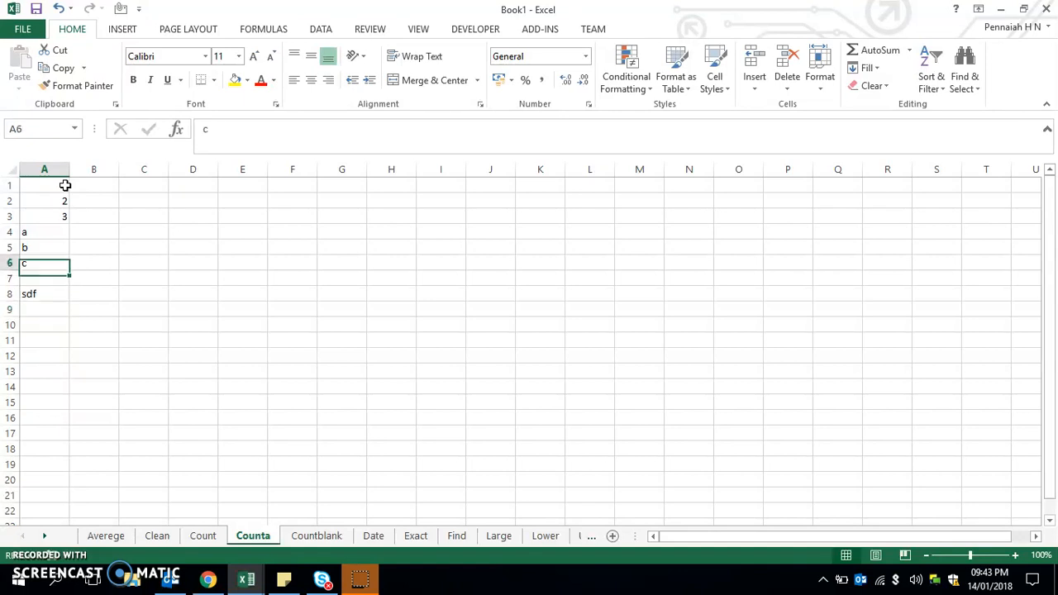
{"action": "key", "text": "ctrl+shift+Down"}
{"action": "key", "text": "ctrl+shift+Down"}
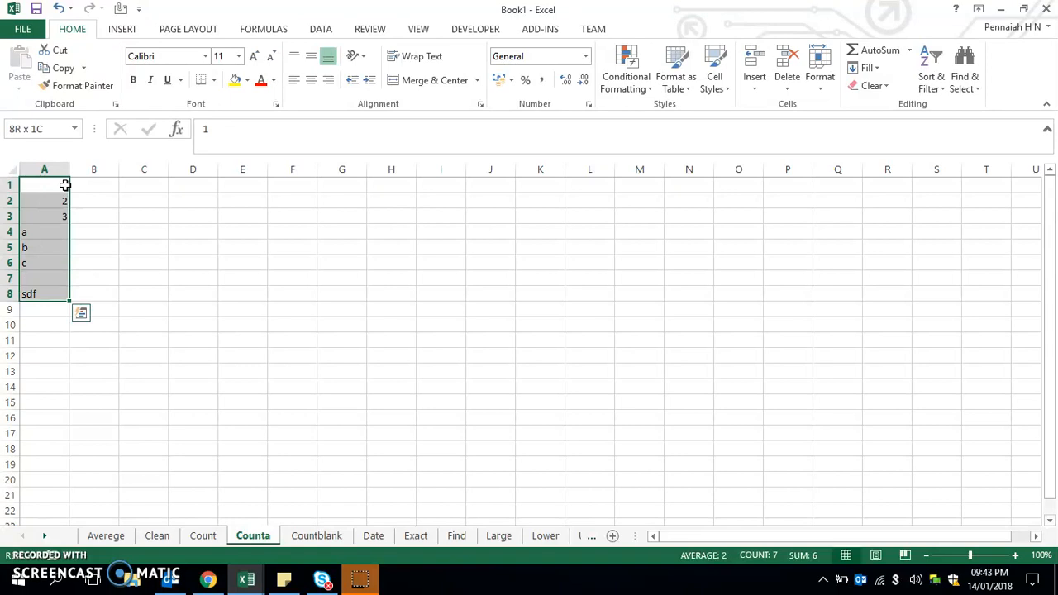
{"action": "left_click", "coordinate": [311, 80]}
{"action": "left_click", "coordinate": [108, 432]}
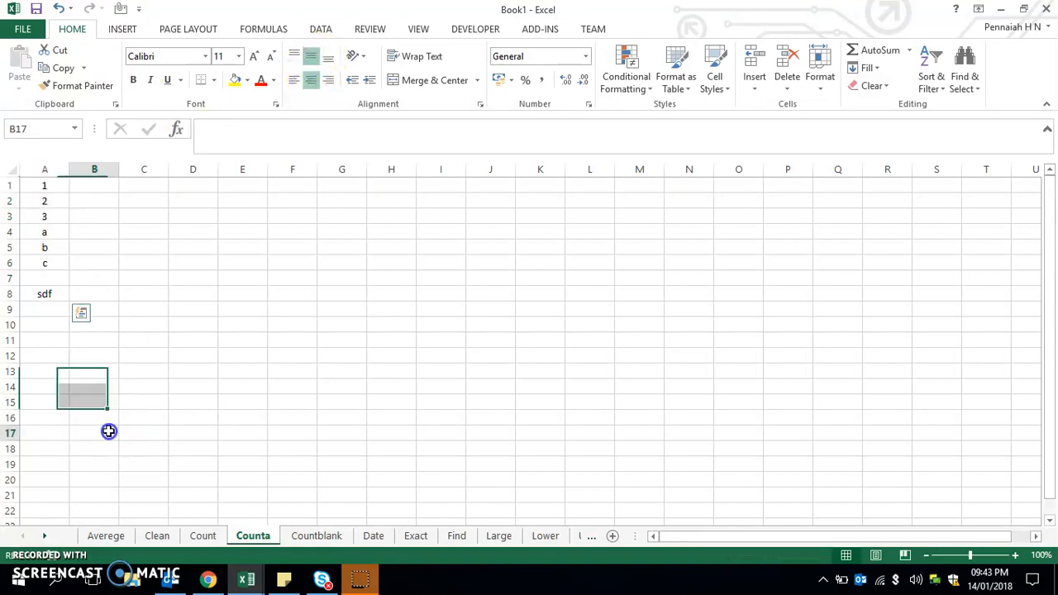
- Enter the formula =COUNTA(A1:A8) in cell A10 and check its result against the filled and empty cells above
{"action": "left_click", "coordinate": [49, 329]}
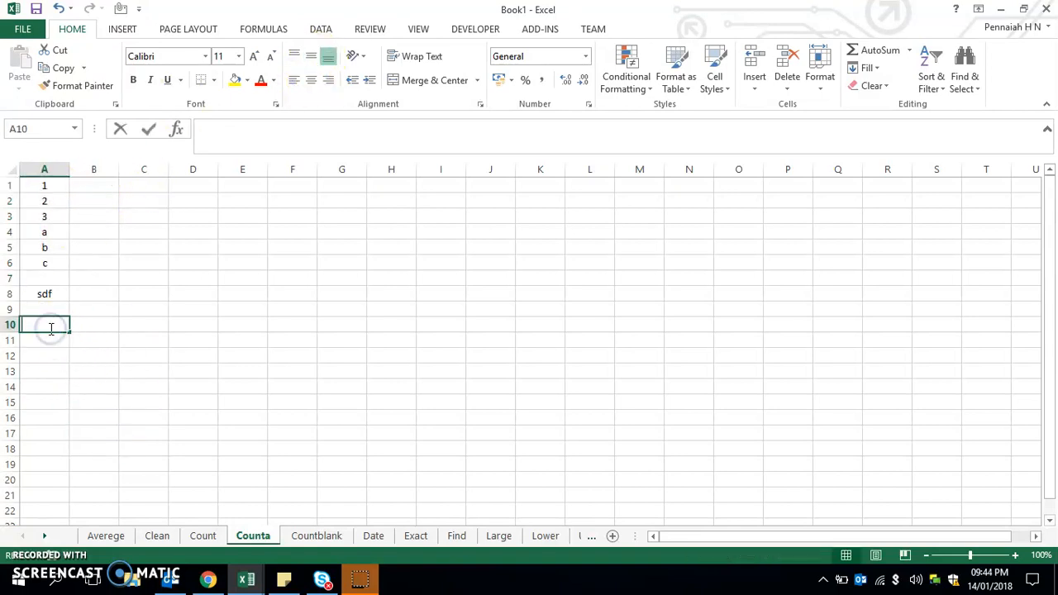
{"action": "type", "text": "=coun"}
{"action": "key", "text": "Down"}
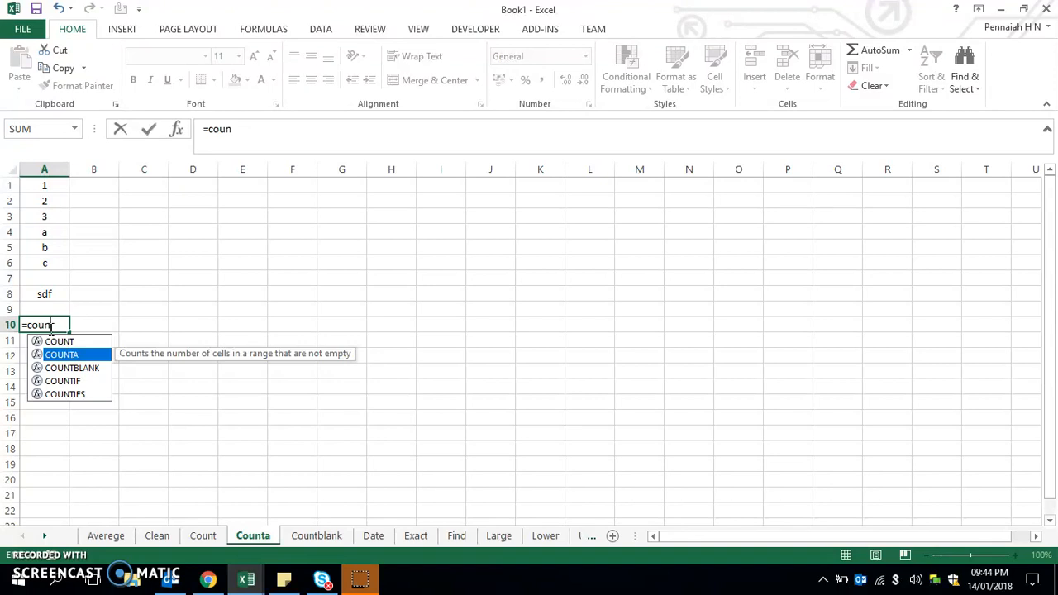
{"action": "key", "text": "Tab"}
{"action": "left_click_drag", "start_coordinate": [52, 183], "coordinate": [45, 298]}
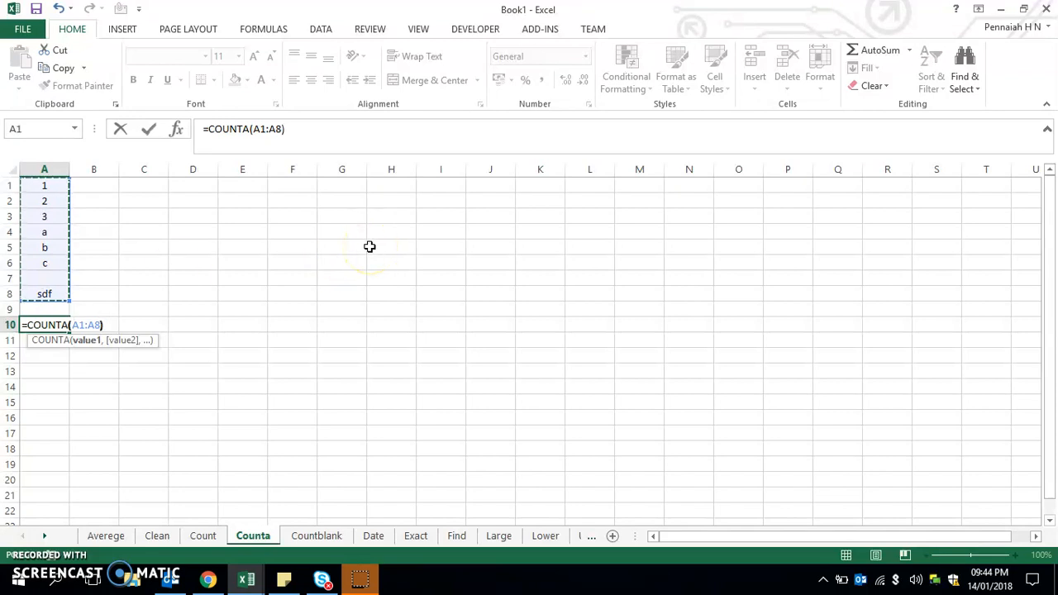
{"action": "type", "text": ")"}
{"action": "key", "text": "Return"}
{"action": "left_click", "coordinate": [57, 324]}
{"action": "left_click_drag", "start_coordinate": [40, 185], "coordinate": [57, 293]}
{"action": "left_click", "coordinate": [45, 264]}
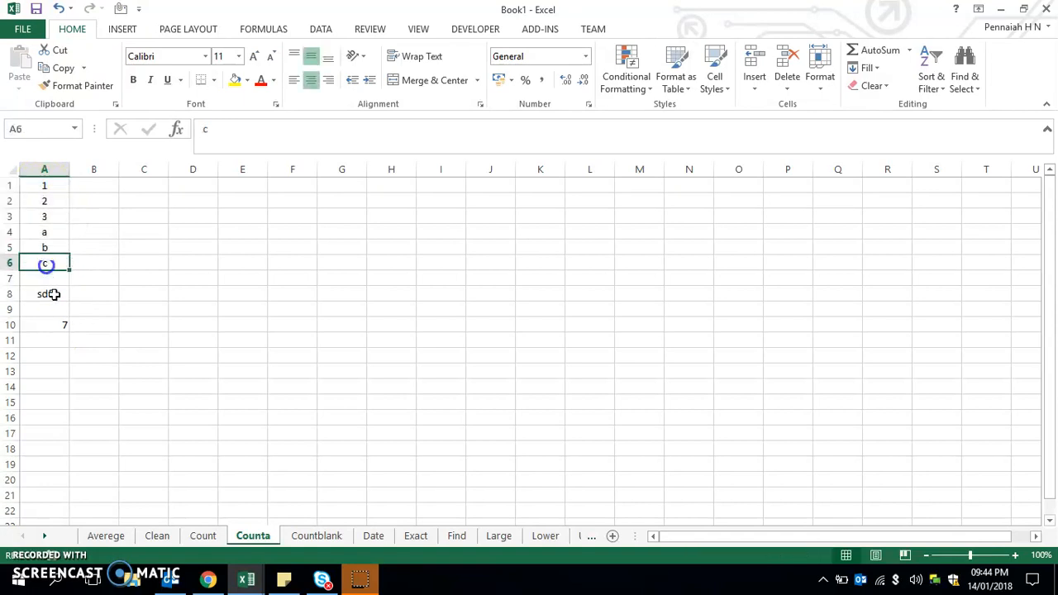
{"action": "left_click", "coordinate": [50, 324]}
{"action": "left_click", "coordinate": [48, 279]}
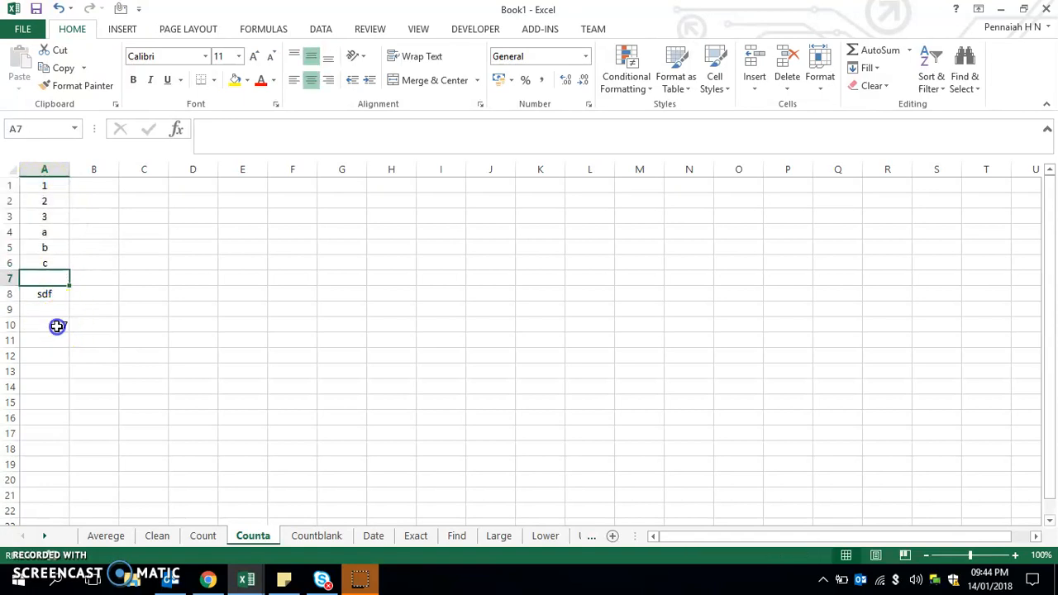
{"action": "left_click", "coordinate": [59, 330]}
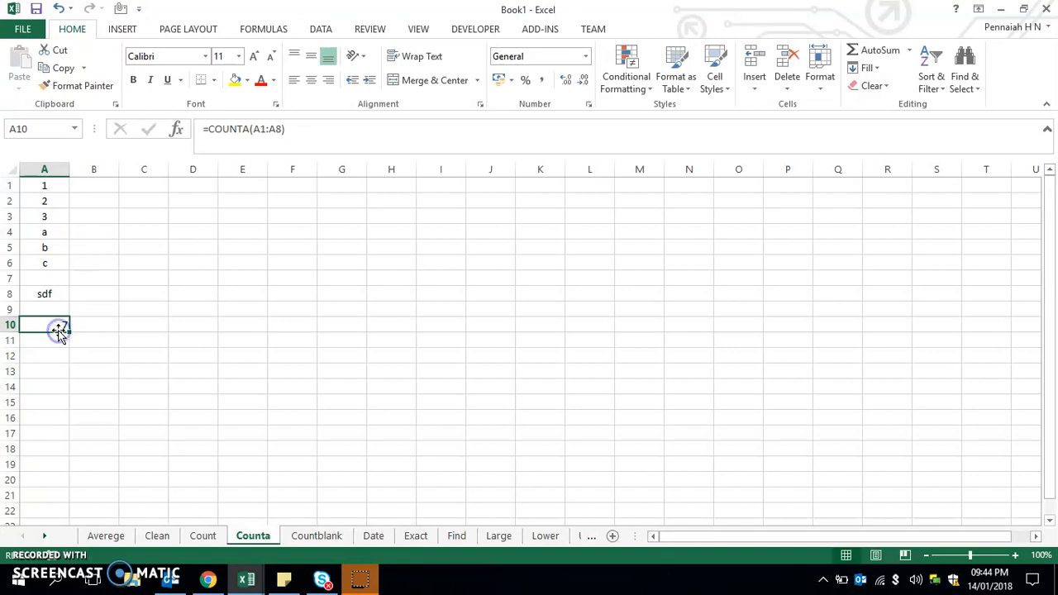
- Open the Countblank worksheet and enter the numbers 1 to 4 in cells A1:A4
{"action": "left_click", "coordinate": [315, 536]}
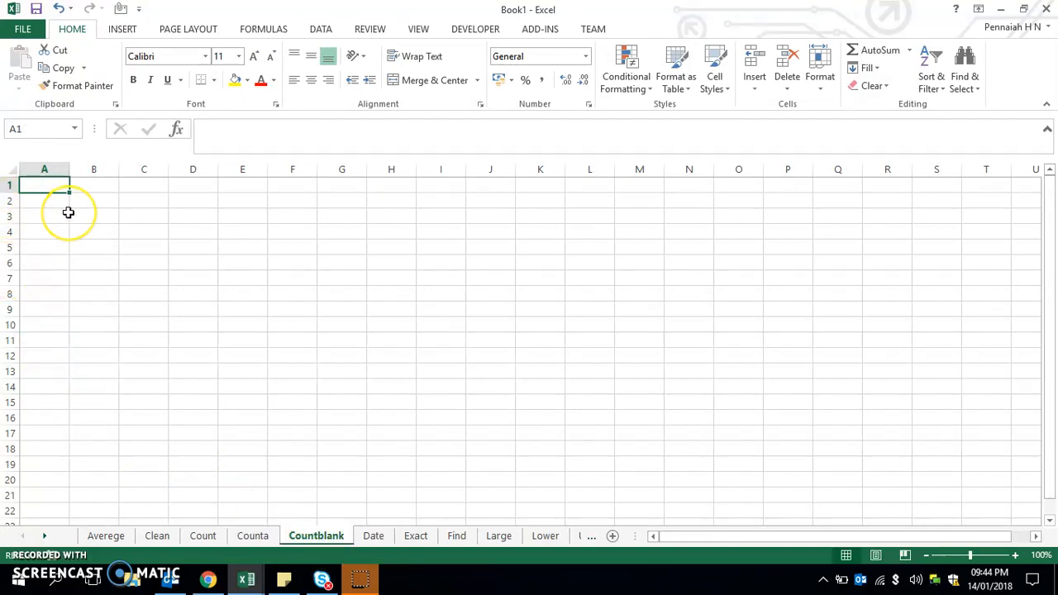
{"action": "type", "text": "1"}
{"action": "key", "text": "Return"}
{"action": "type", "text": "2"}
{"action": "key", "text": "Return"}
{"action": "type", "text": "3"}
{"action": "key", "text": "Return"}
{"action": "type", "text": "4"}
{"action": "key", "text": "Return"}
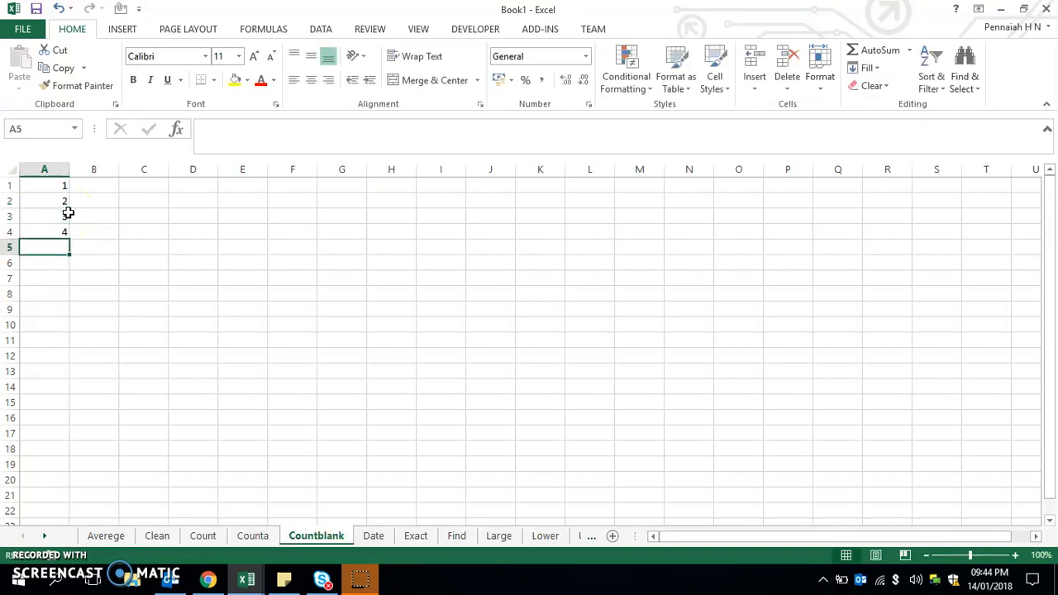
- Leave A5:A6 blank and enter the letters a, b and c in cells A7:A9
{"action": "key", "text": "Return"}
{"action": "key", "text": "Return"}
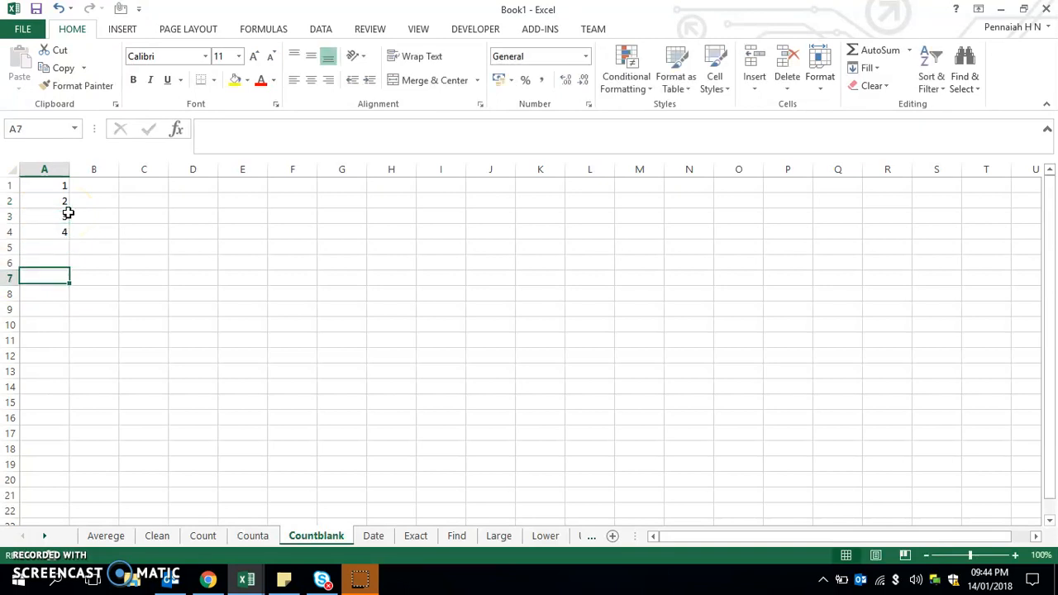
{"action": "type", "text": "a"}
{"action": "key", "text": "Return"}
{"action": "type", "text": "b"}
{"action": "key", "text": "Return"}
{"action": "type", "text": "c"}
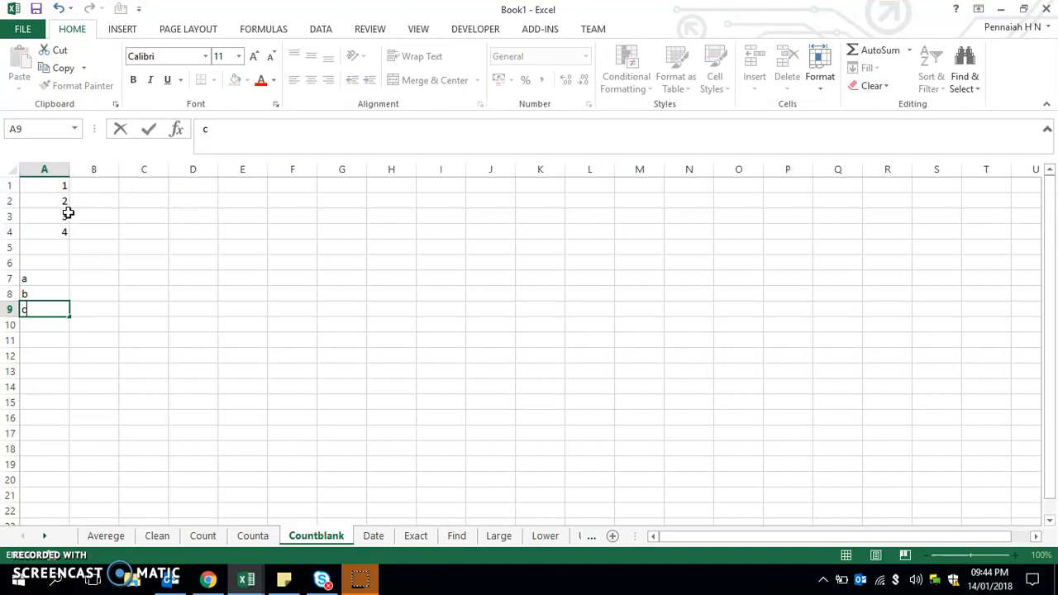
{"action": "key", "text": "Return"}
- Center the range A1:A9 horizontally, including its blank cells
{"action": "key", "text": "ctrl+Up"}
{"action": "key", "text": "ctrl+Up"}
{"action": "key", "text": "ctrl+Up"}
{"action": "key", "text": "ctrl+Up"}
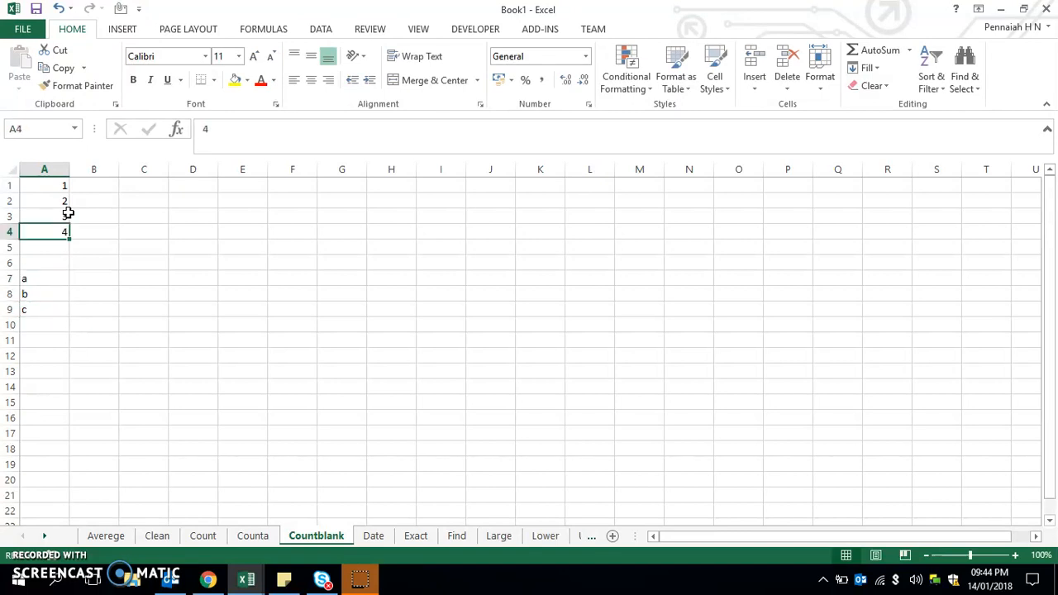
{"action": "key", "text": "ctrl+shift+Down"}
{"action": "key", "text": "ctrl+shift+Down"}
{"action": "key", "text": "ctrl+shift+Down"}
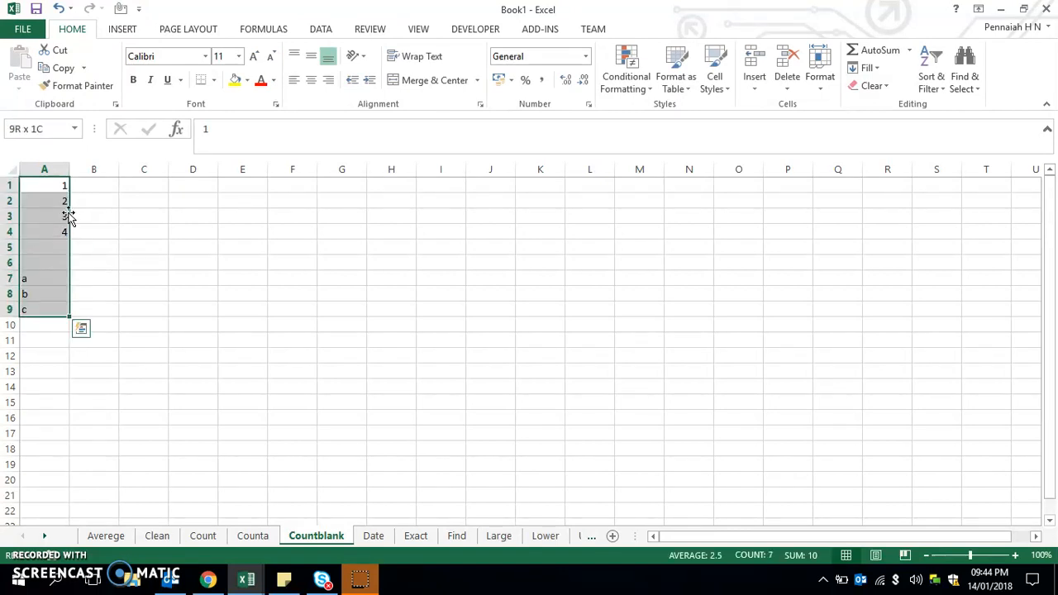
{"action": "left_click", "coordinate": [310, 80]}
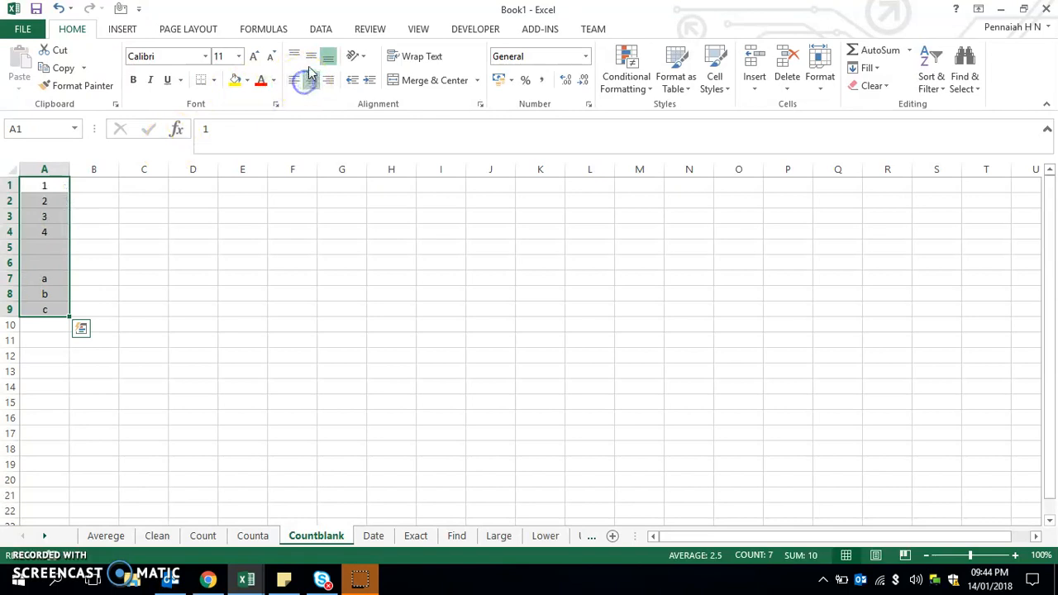
- Enter the formula =COUNTBLANK(A1:A10) in cell A11 of the Countblank worksheet
{"action": "left_click", "coordinate": [128, 326]}
{"action": "left_click", "coordinate": [105, 177]}
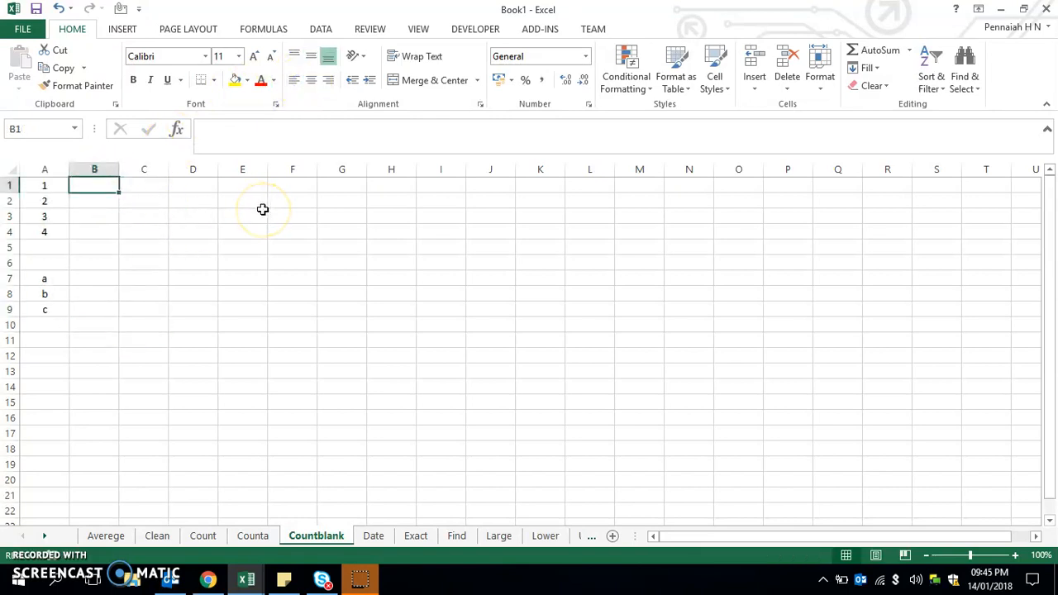
{"action": "key", "text": "Down"}
{"action": "key", "text": "Down"}
{"action": "key", "text": "Down"}
{"action": "key", "text": "Down"}
{"action": "key", "text": "Down"}
{"action": "key", "text": "Down"}
{"action": "key", "text": "Down"}
{"action": "key", "text": "Down"}
{"action": "key", "text": "Down"}
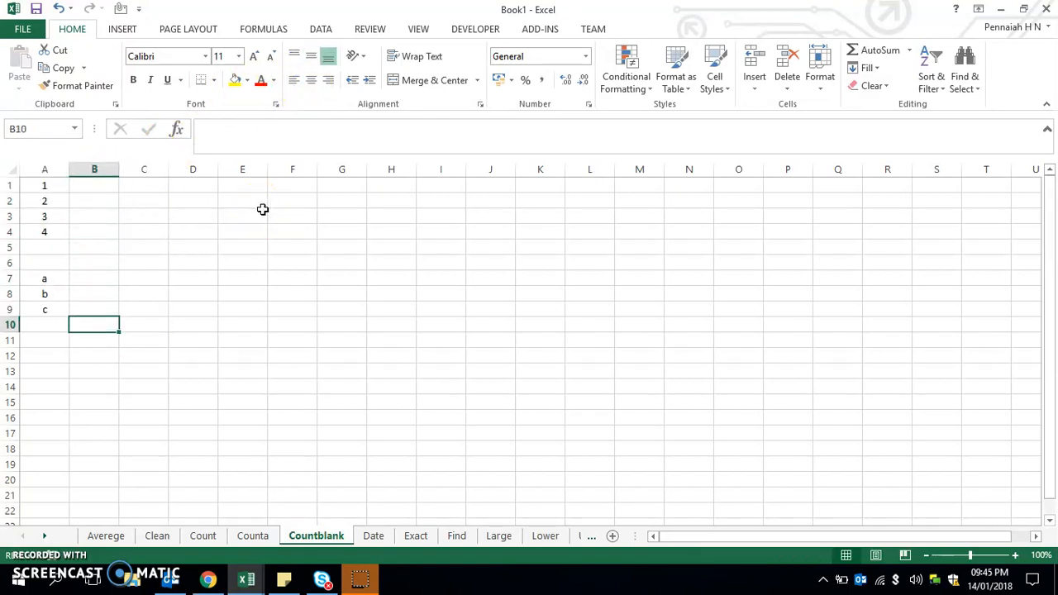
{"action": "key", "text": "Left"}
{"action": "key", "text": "Down"}
{"action": "type", "text": "=coun"}
{"action": "key", "text": "Down"}
{"action": "key", "text": "Down"}
{"action": "key", "text": "Tab"}
{"action": "left_click_drag", "start_coordinate": [45, 186], "coordinate": [47, 323]}
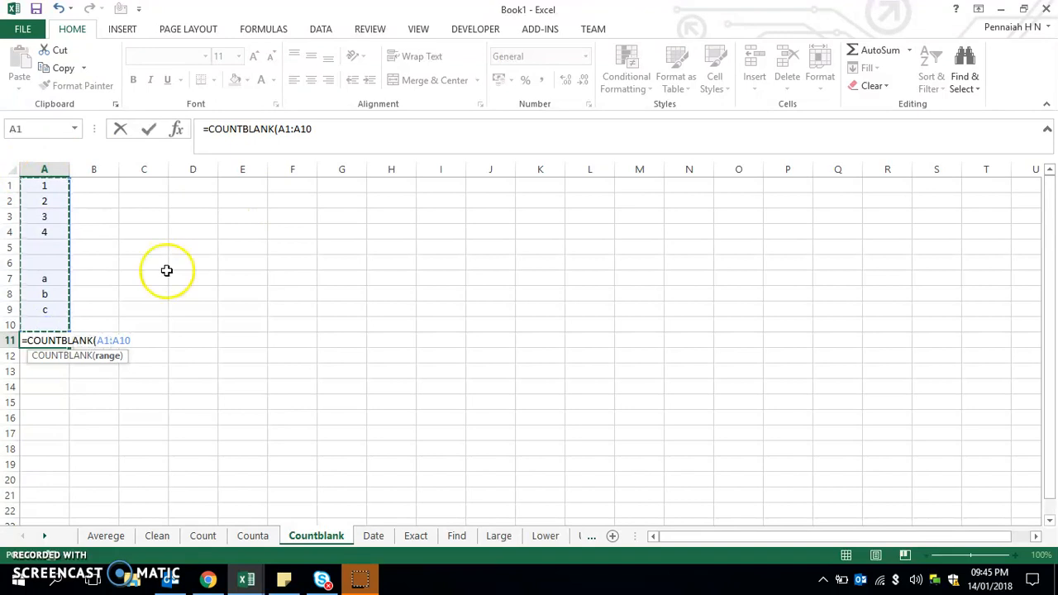
{"action": "type", "text": ")"}
{"action": "key", "text": "Return"}
- Check the COUNTBLANK result in A11 against the blank cells in the range A1:A10
{"action": "key", "text": "Up"}
{"action": "key", "text": "Up"}
{"action": "key", "text": "Up"}
{"action": "key", "text": "Up"}
{"action": "key", "text": "Up"}
{"action": "key", "text": "Up"}
{"action": "key", "text": "Up"}
{"action": "key", "text": "Down"}
{"action": "key", "text": "Down"}
{"action": "key", "text": "Down"}
{"action": "key", "text": "Down"}
{"action": "key", "text": "Down"}
{"action": "key", "text": "Down"}
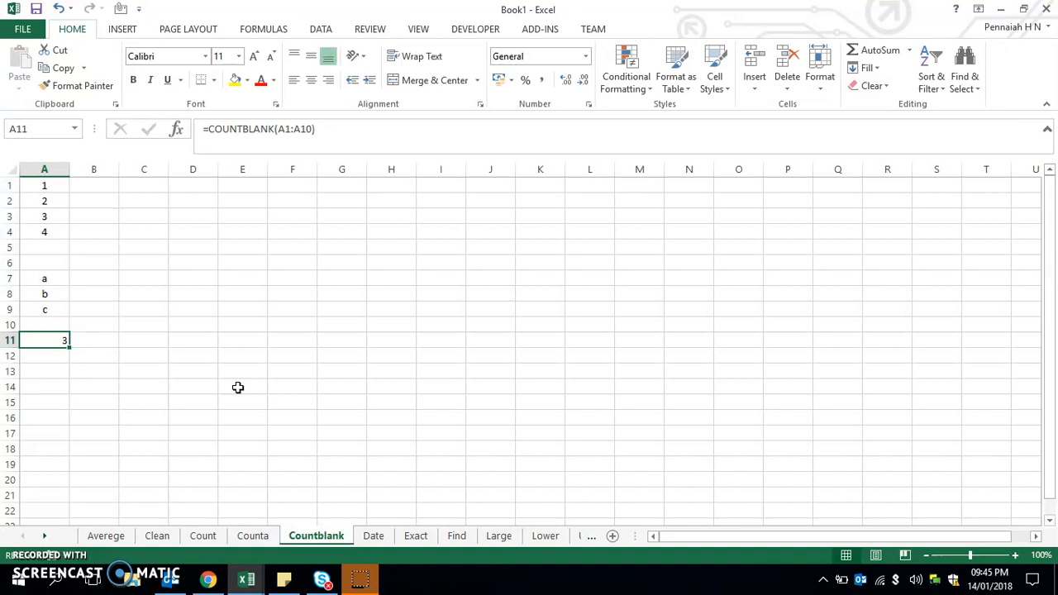
- Open the Date worksheet and examine the day, month and year values in row 2
{"action": "left_click", "coordinate": [381, 537]}
{"action": "left_click", "coordinate": [238, 307]}
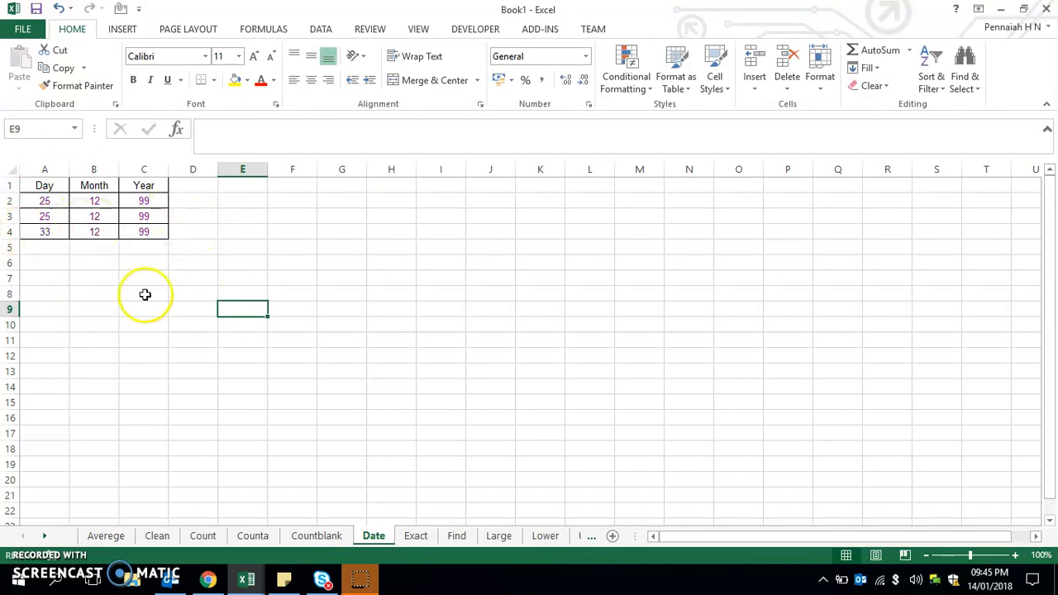
{"action": "key", "text": "Left"}
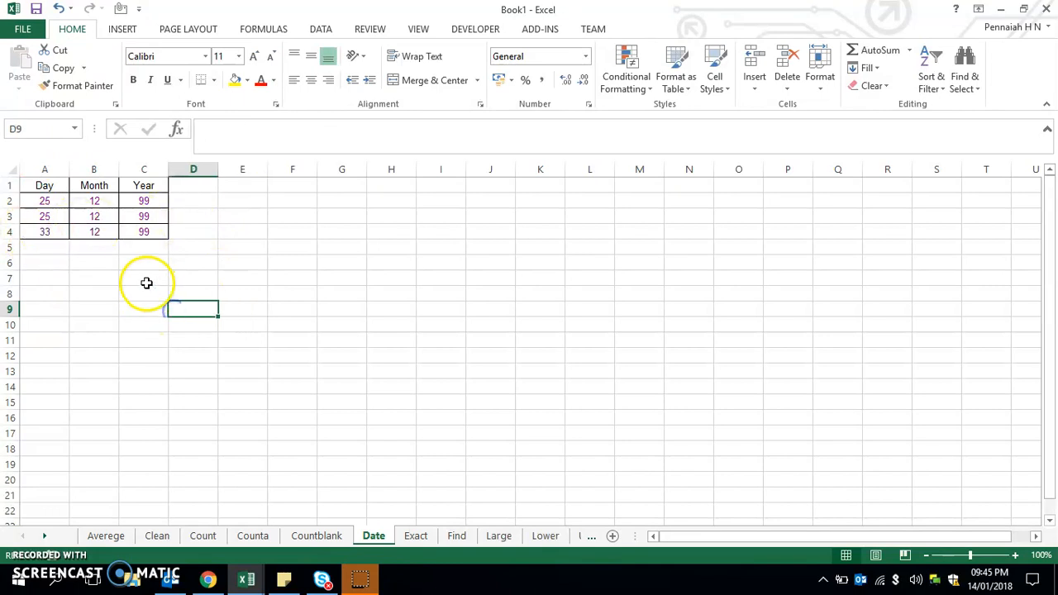
{"action": "left_click", "coordinate": [46, 201]}
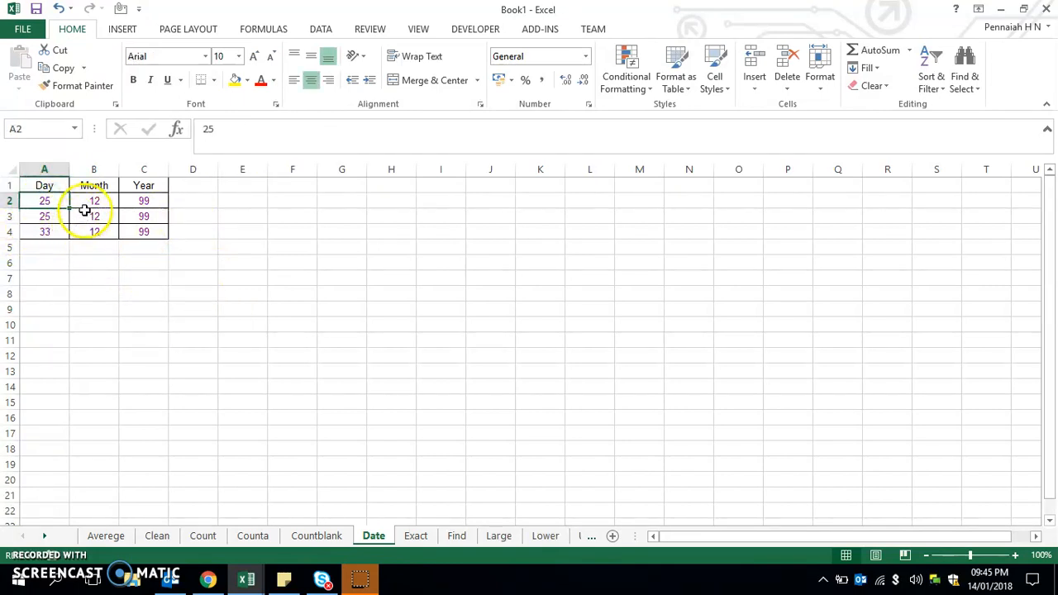
{"action": "left_click", "coordinate": [84, 204]}
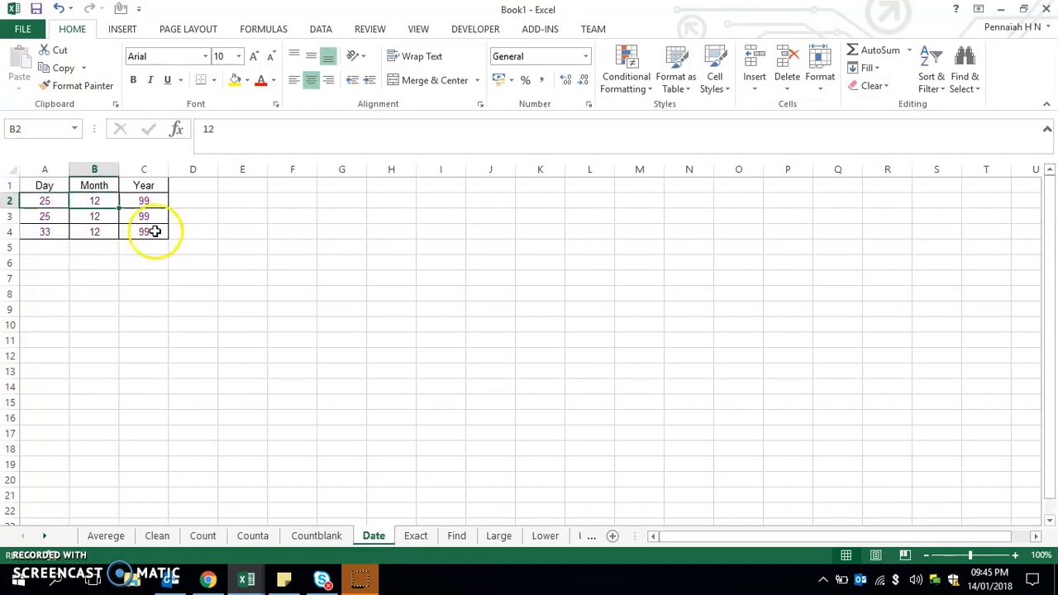
{"action": "left_click", "coordinate": [142, 205]}
{"action": "left_click", "coordinate": [49, 205]}
{"action": "left_click", "coordinate": [137, 207]}
{"action": "left_click", "coordinate": [80, 211]}
{"action": "left_click", "coordinate": [52, 204]}
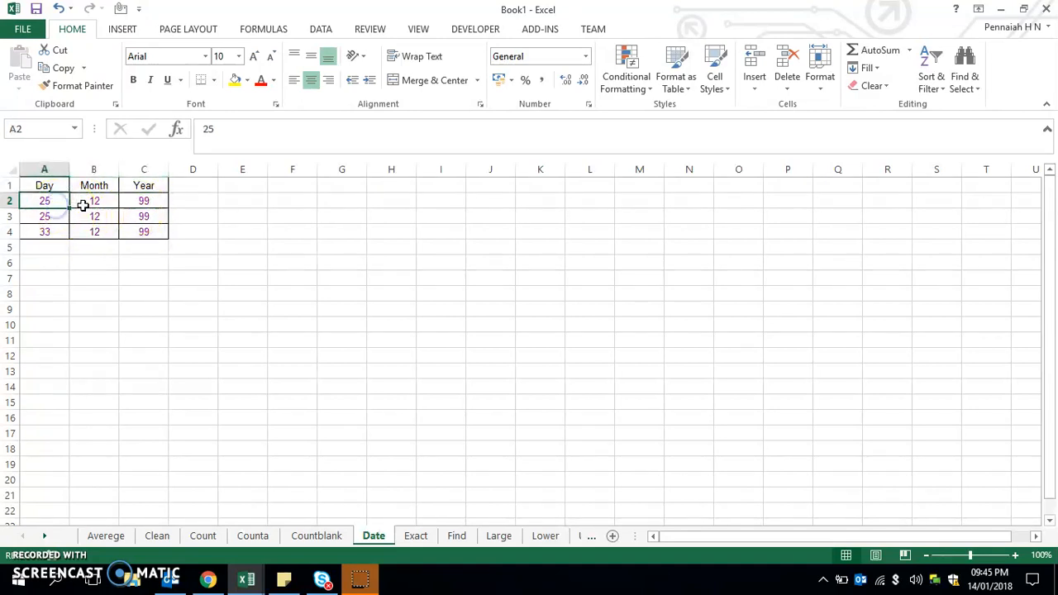
{"action": "left_click", "coordinate": [86, 206]}
{"action": "left_click", "coordinate": [142, 205]}
{"action": "left_click", "coordinate": [46, 206]}
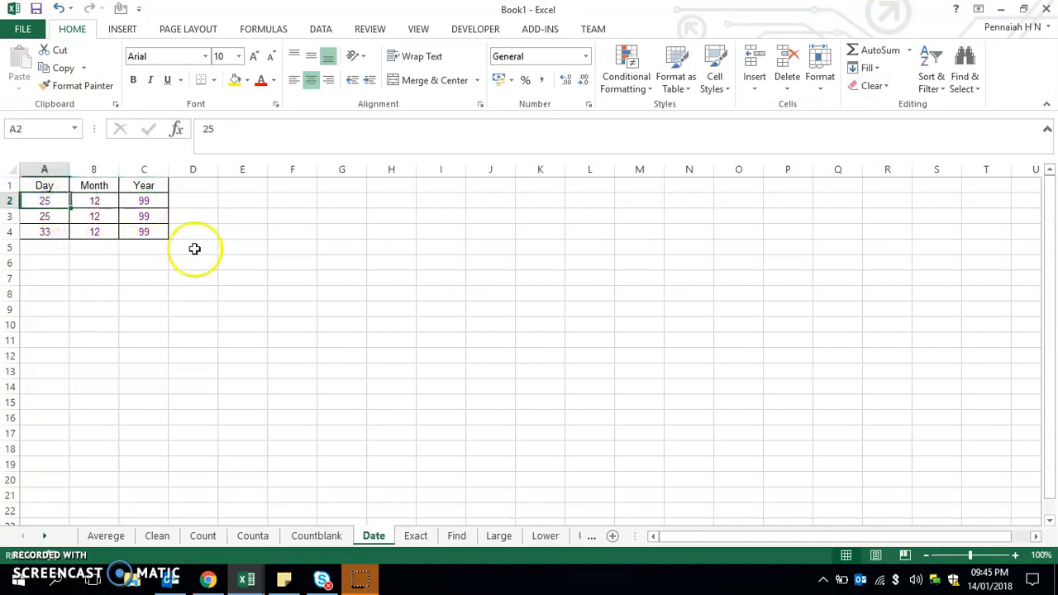
- Enter the formula =DATE(C2,B2,A2) in cell E2 to combine the year, month and day
{"action": "left_click", "coordinate": [245, 277]}
{"action": "left_click", "coordinate": [240, 201]}
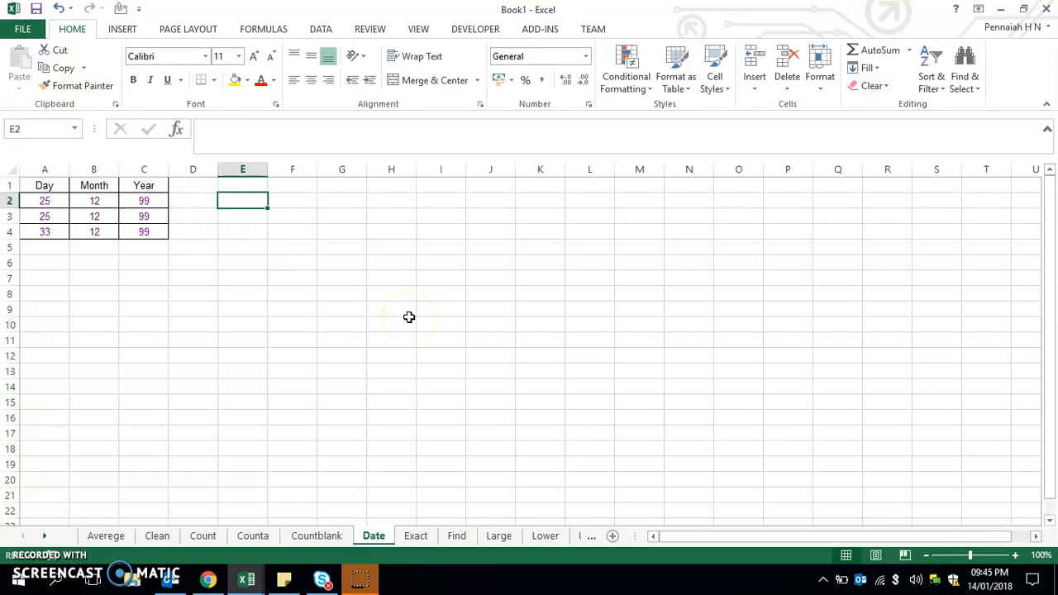
{"action": "type", "text": "=date"}
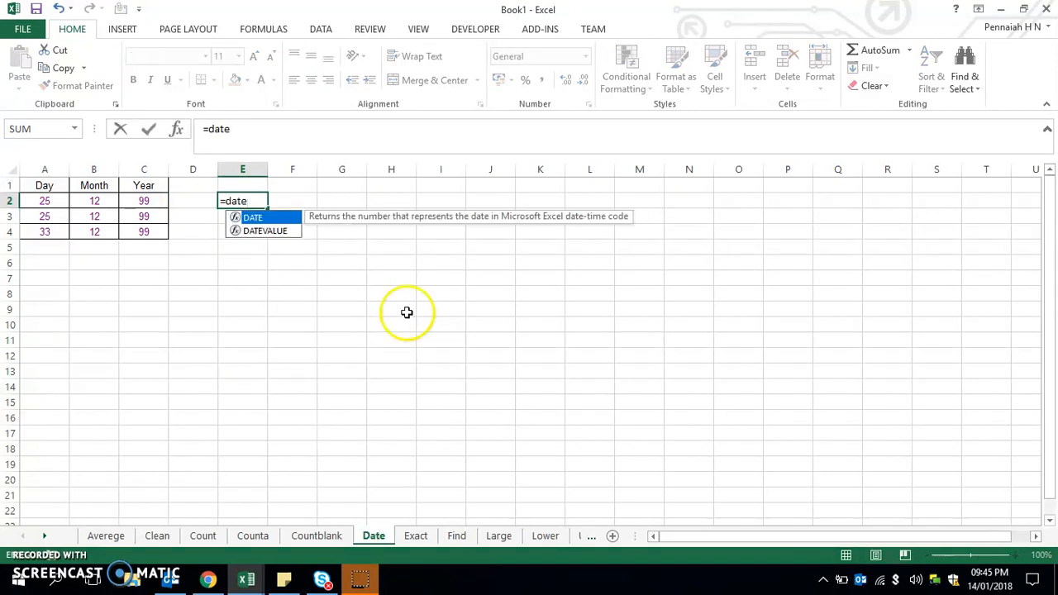
{"action": "key", "text": "Tab"}
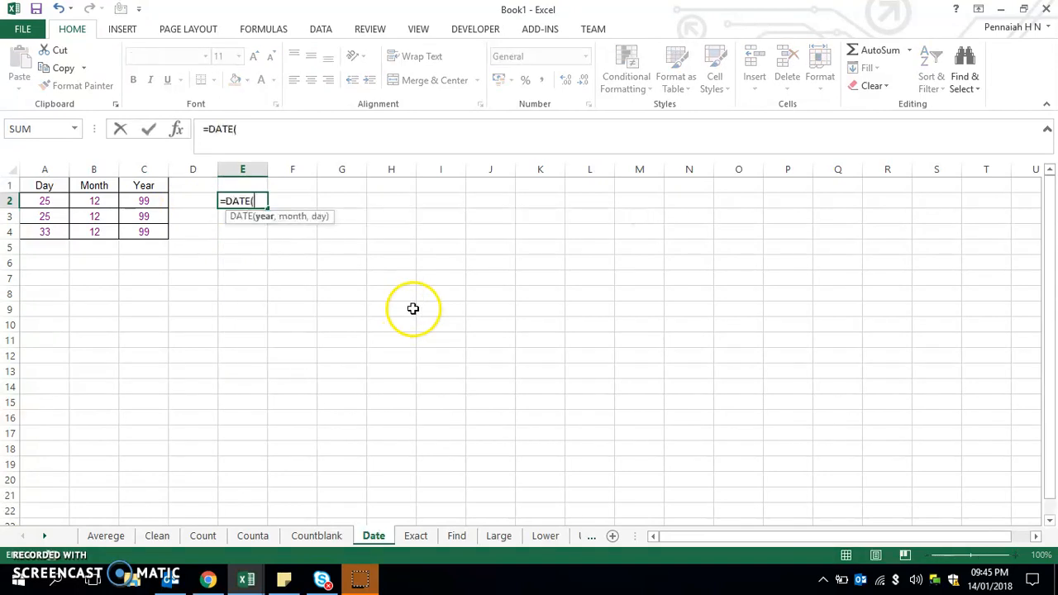
{"action": "left_click", "coordinate": [145, 201]}
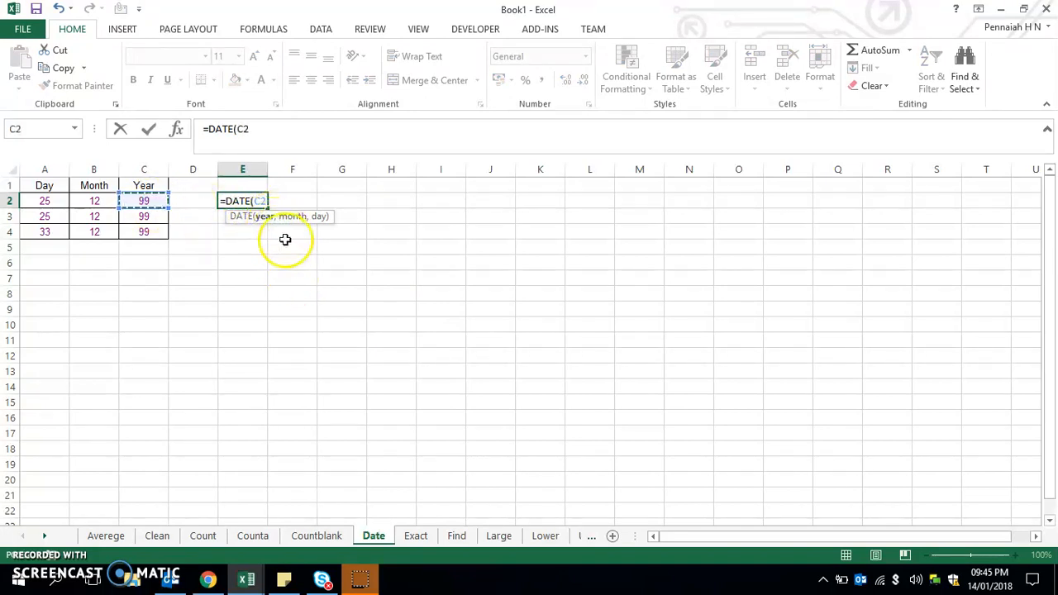
{"action": "type", "text": ","}
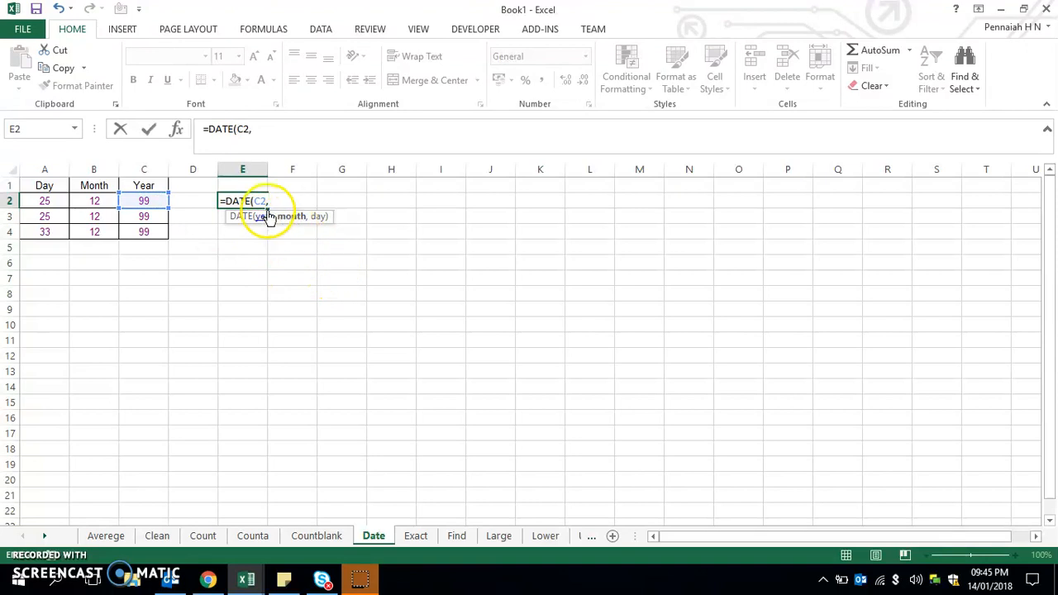
{"action": "left_click", "coordinate": [95, 201]}
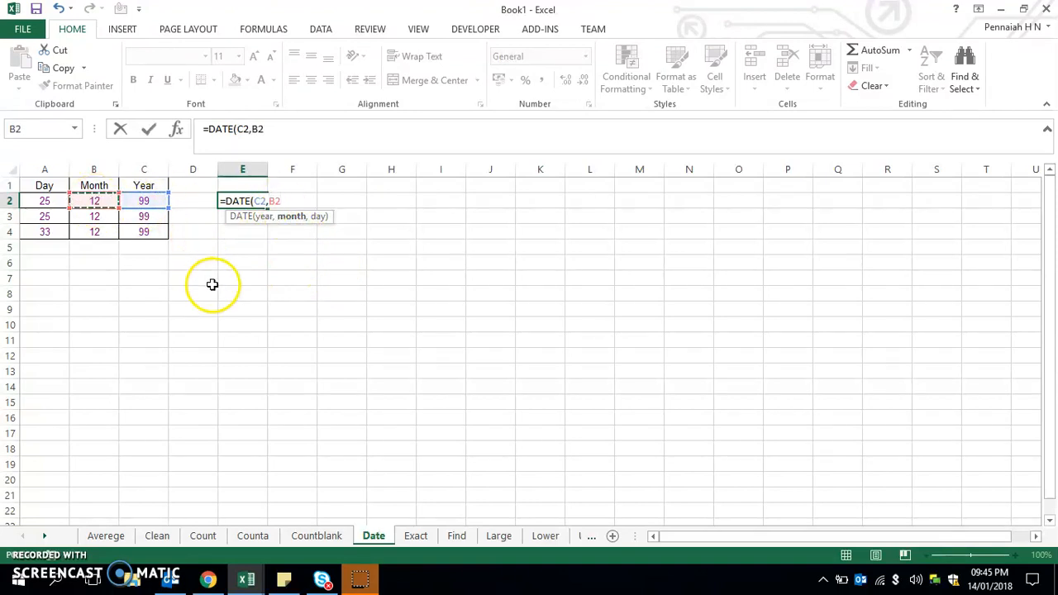
{"action": "type", "text": ","}
{"action": "left_click", "coordinate": [37, 201]}
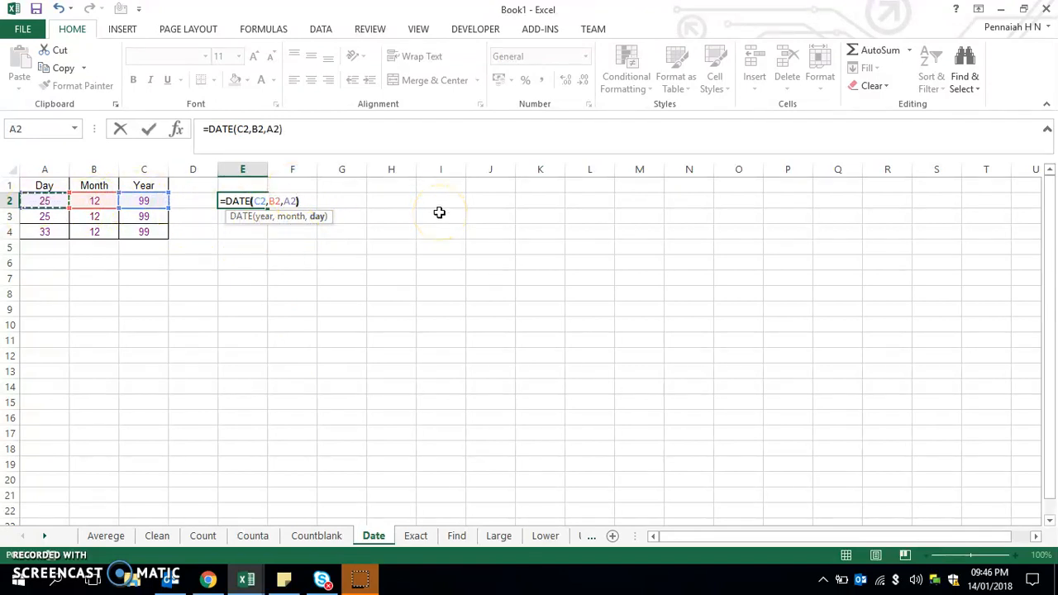
{"action": "type", "text": ")"}
{"action": "key", "text": "Return"}
- Fill the DATE formula from E2 down to E4 and review the resulting dates
{"action": "key", "text": "Up"}
{"action": "key", "text": "shift+Down"}
{"action": "key", "text": "shift+Down"}
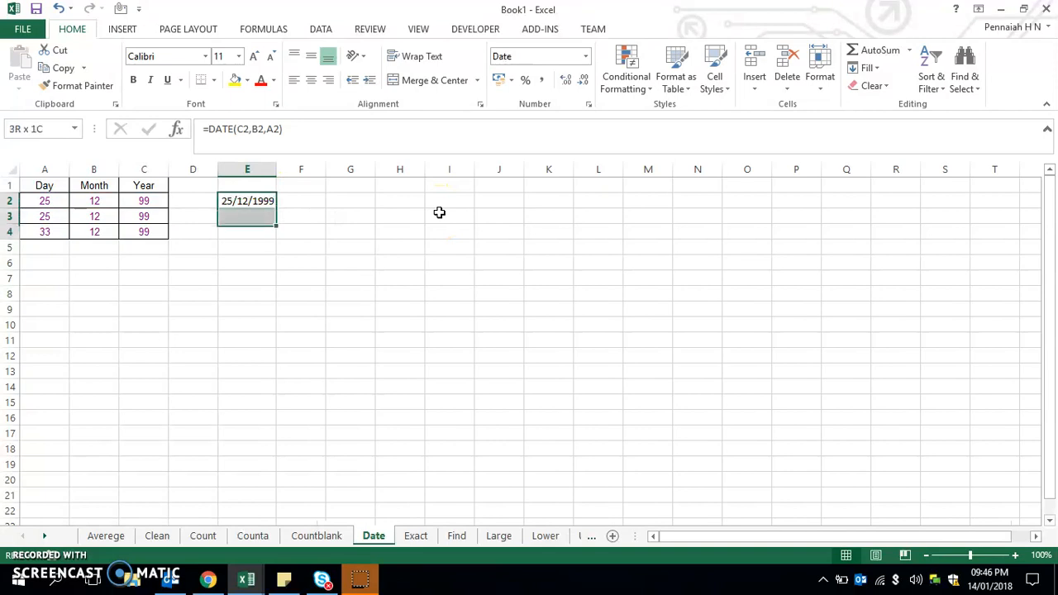
{"action": "key", "text": "ctrl+d"}
{"action": "key", "text": "Down"}
{"action": "key", "text": "Up"}
{"action": "key", "text": "Up"}
{"action": "key", "text": "Down"}
{"action": "key", "text": "Down"}
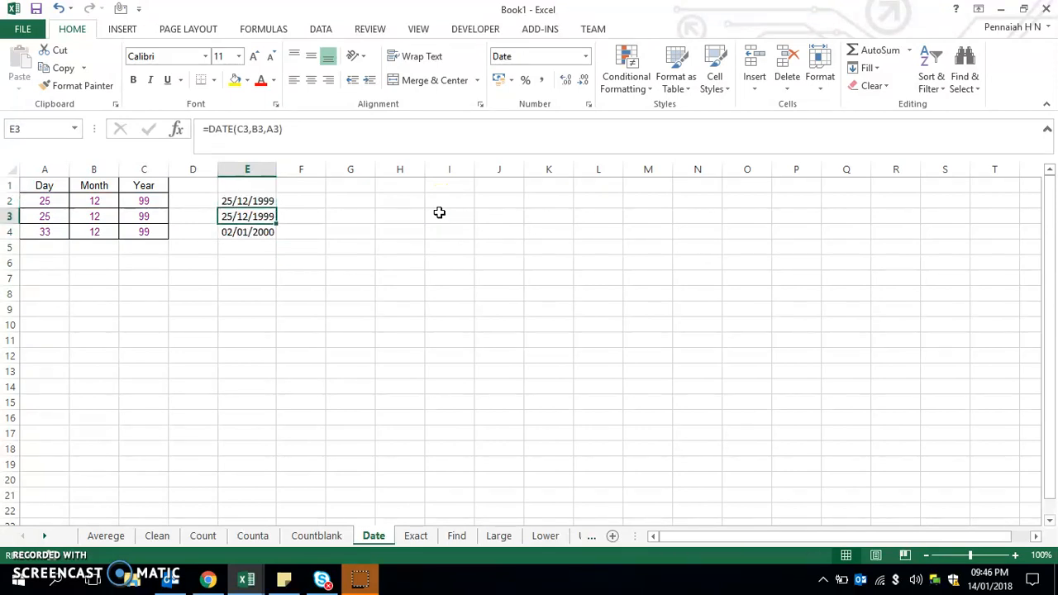
- Open the Exact worksheet and enter abc in cell A1 and ABC in cell B1
{"action": "left_click", "coordinate": [416, 539]}
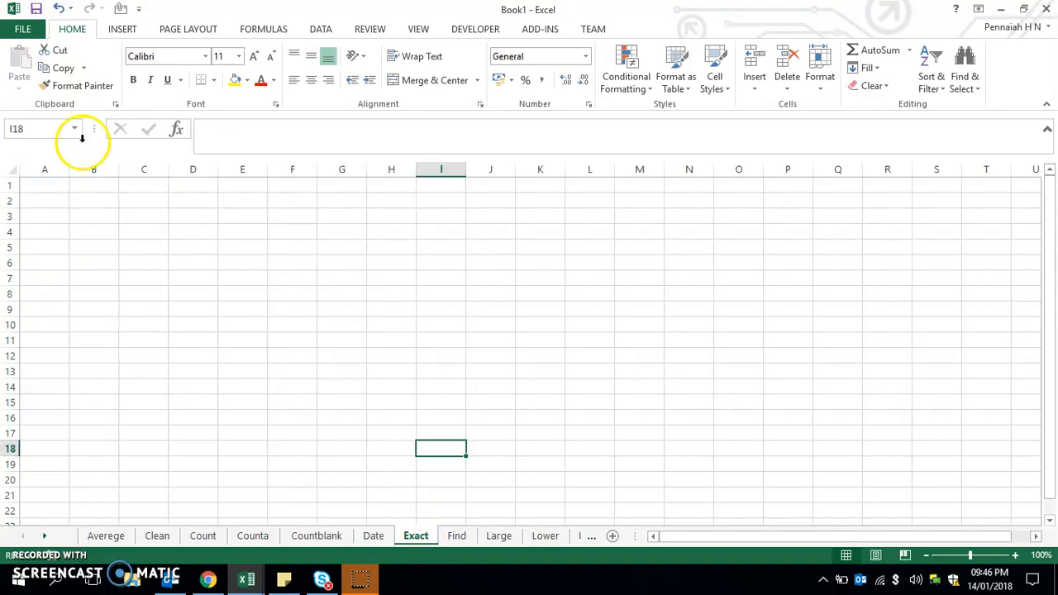
{"action": "left_click", "coordinate": [47, 203]}
{"action": "left_click", "coordinate": [64, 182]}
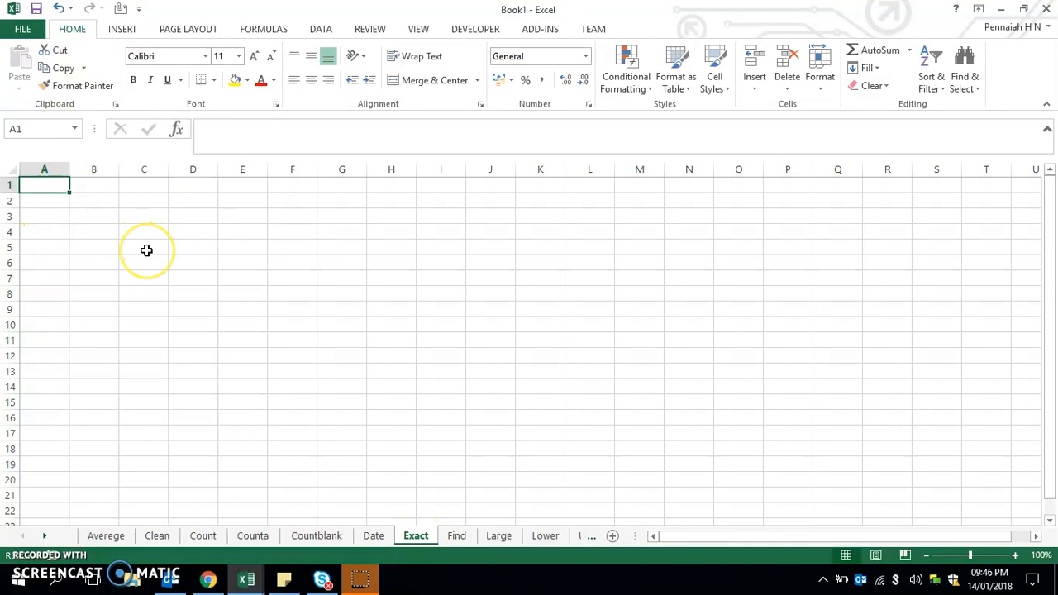
{"action": "type", "text": "ab"}
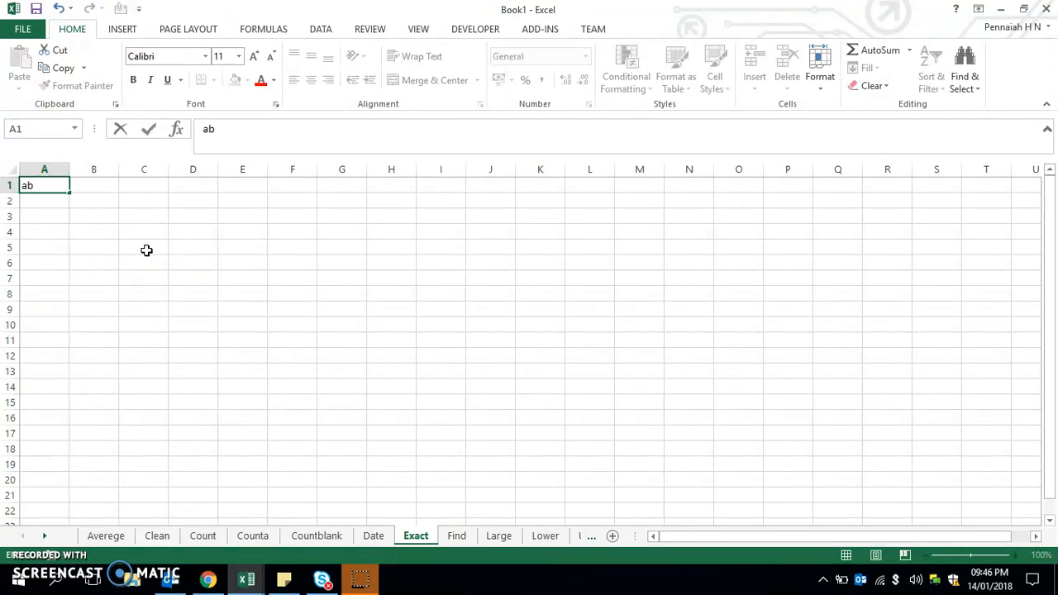
{"action": "type", "text": "c"}
{"action": "key", "text": "Tab"}
{"action": "type", "text": "AB"}
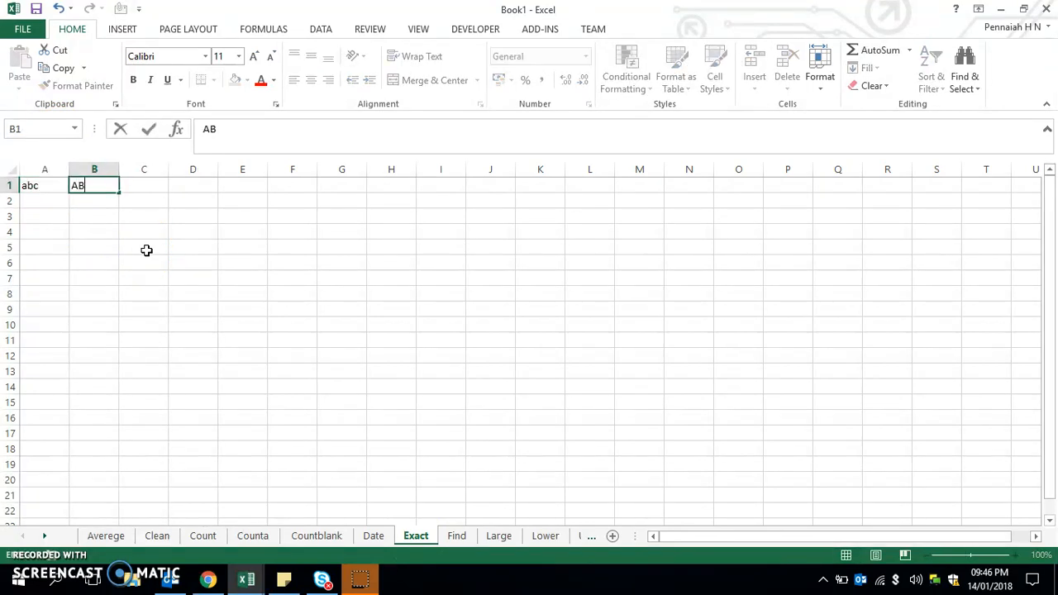
{"action": "type", "text": "C"}
{"action": "key", "text": "Return"}
{"action": "key", "text": "Up"}
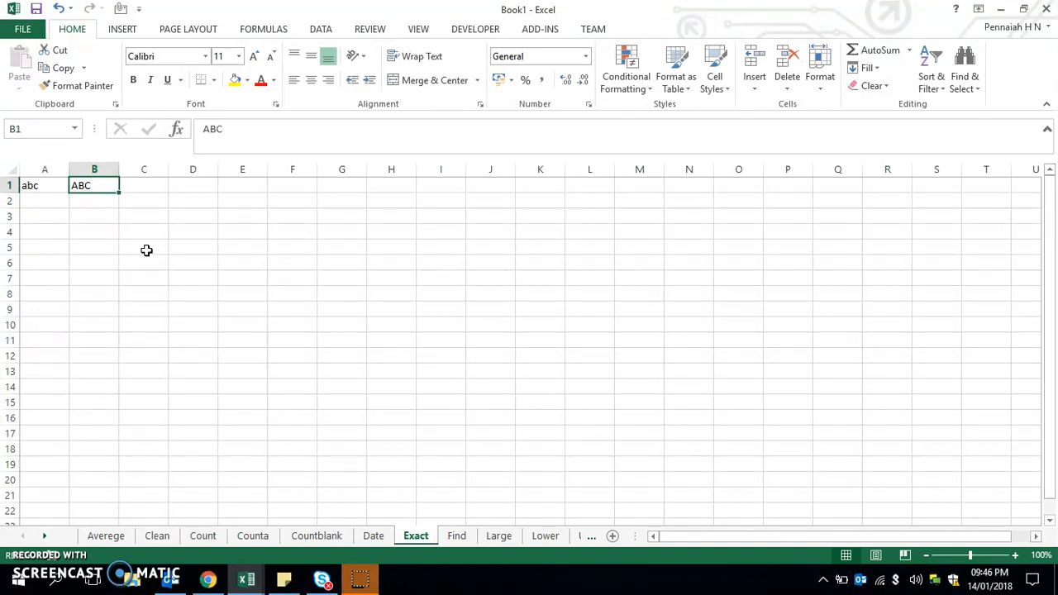
- Enter the formula =EXACT(A1,B1) in cell C1 to compare the two texts
{"action": "key", "text": "Left"}
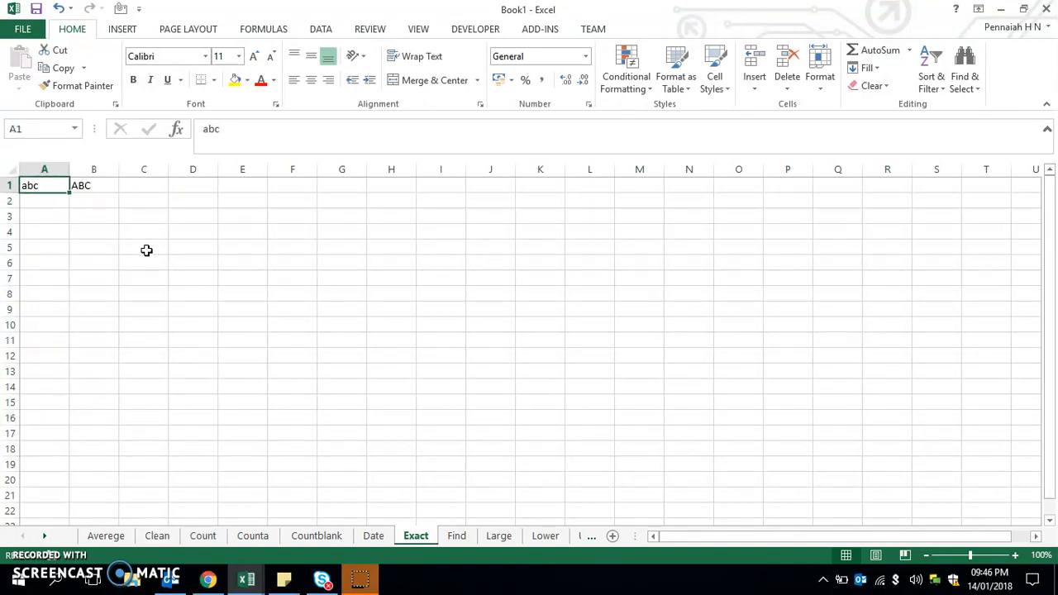
{"action": "key", "text": "Right"}
{"action": "key", "text": "Right"}
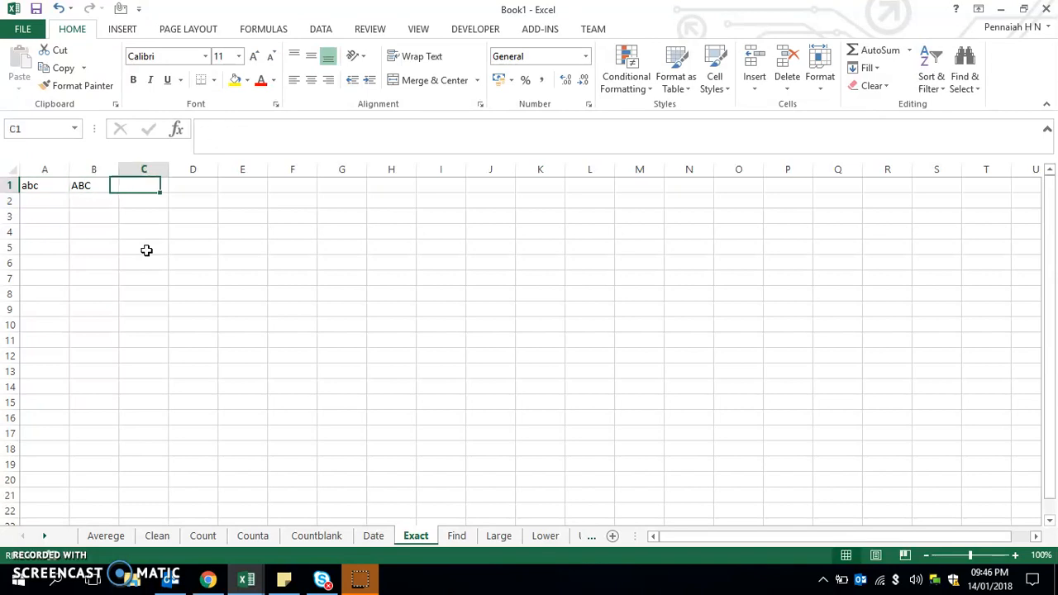
{"action": "type", "text": "=ES"}
{"action": "type", "text": "A"}
{"action": "key", "text": "BackSpace"}
{"action": "key", "text": "BackSpace"}
{"action": "type", "text": "XA"}
{"action": "key", "text": "Tab"}
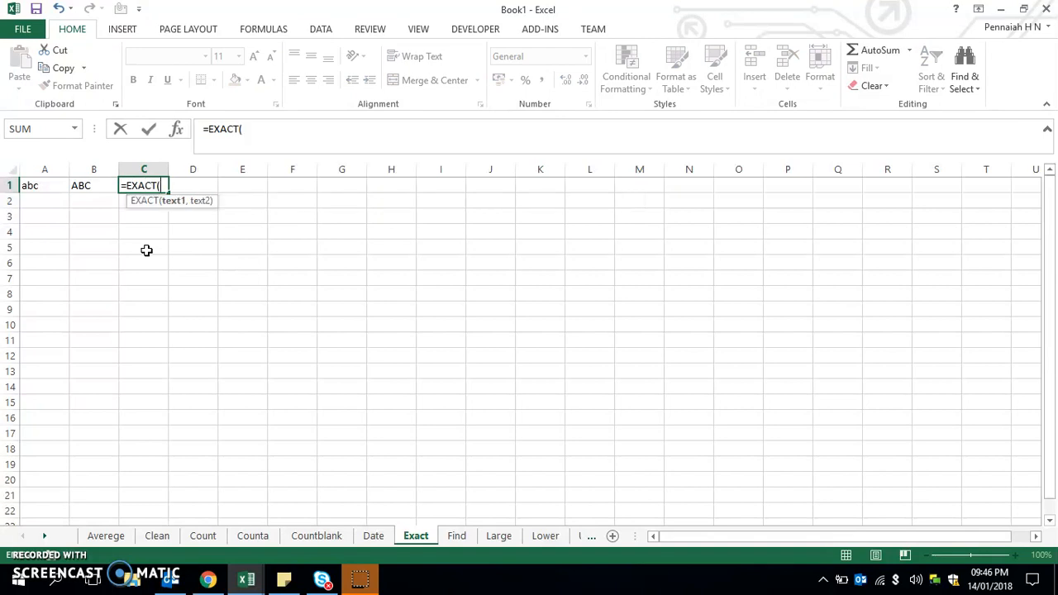
{"action": "left_click", "coordinate": [37, 187]}
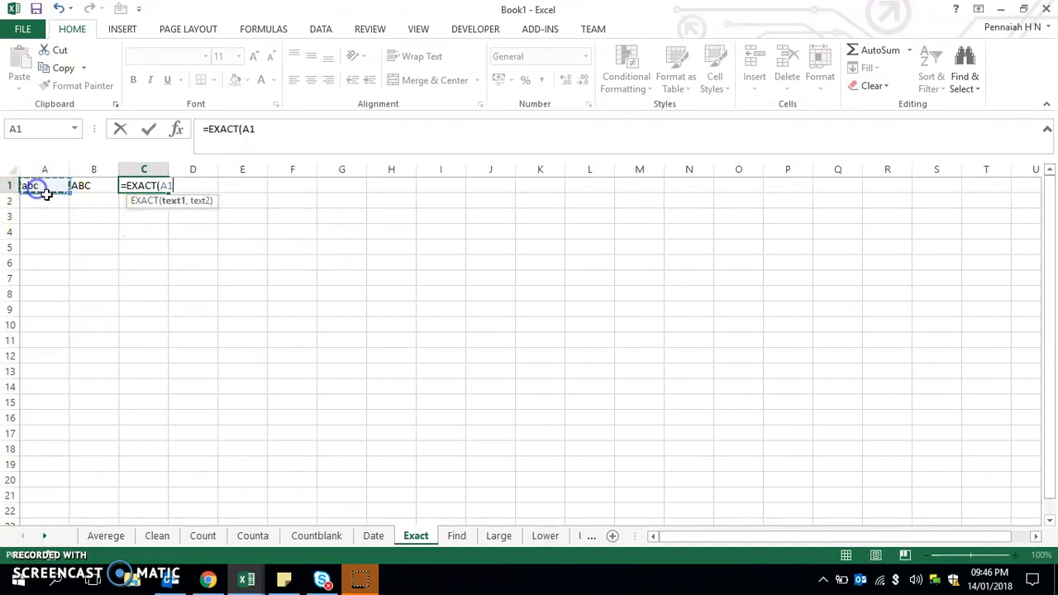
{"action": "type", "text": ","}
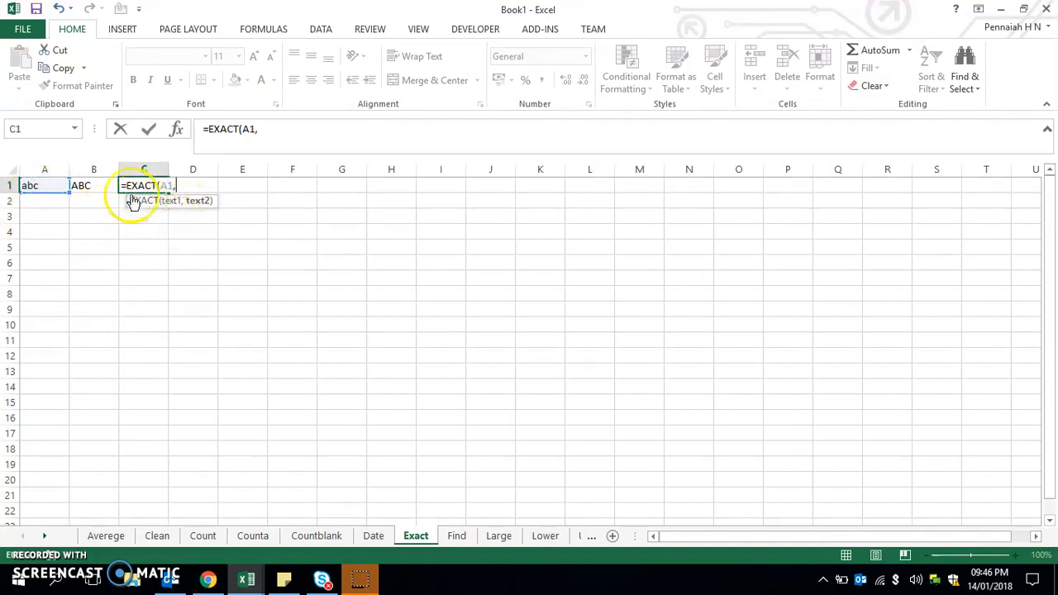
{"action": "left_click", "coordinate": [100, 190]}
{"action": "type", "text": ")"}
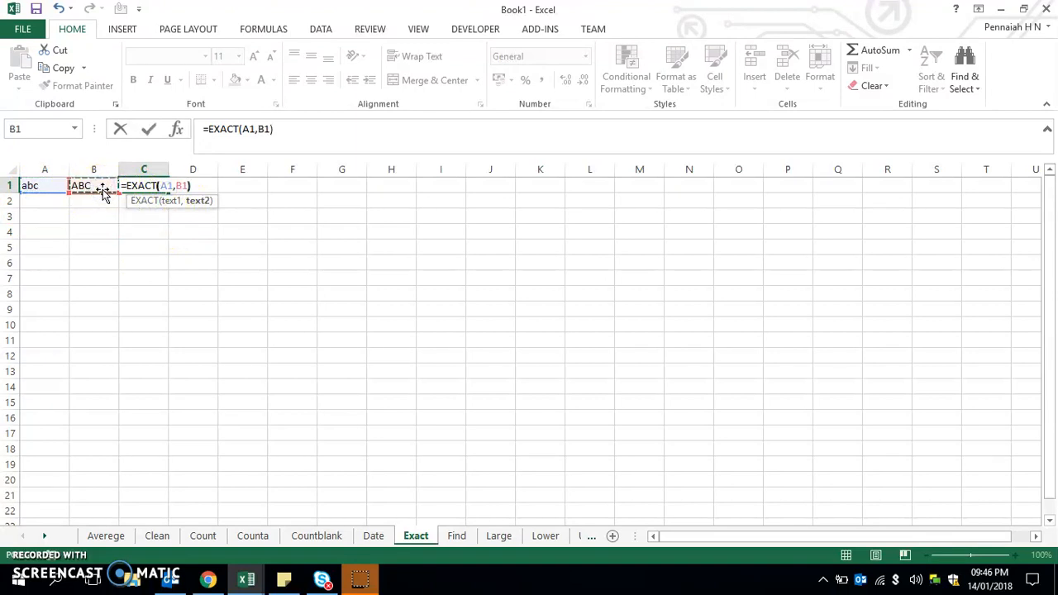
{"action": "key", "text": "Return"}
- Check the EXACT result in C1 against the letter case of the texts in A1 and B1
{"action": "key", "text": "Up"}
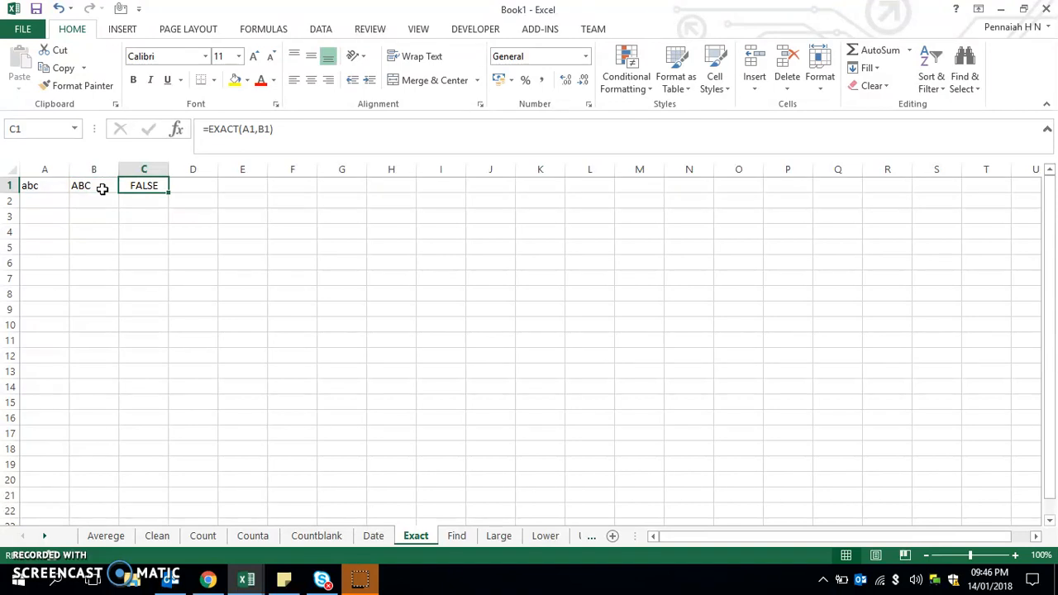
{"action": "key", "text": "Left"}
{"action": "key", "text": "Left"}
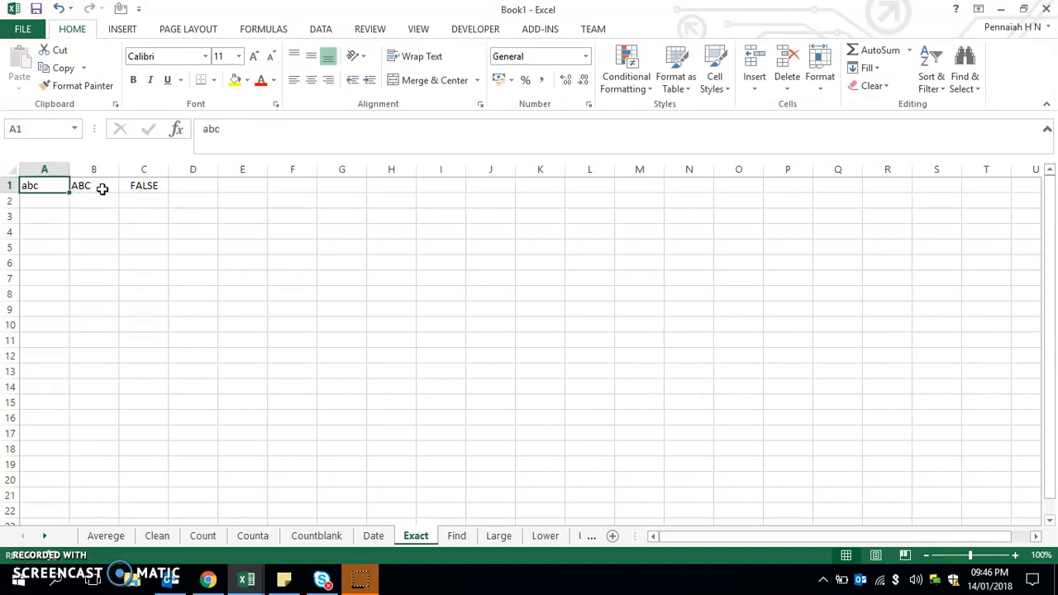
{"action": "left_click", "coordinate": [102, 189]}
{"action": "left_click", "coordinate": [290, 372]}
{"action": "left_click", "coordinate": [104, 185]}
{"action": "left_click", "coordinate": [167, 262]}
{"action": "left_click", "coordinate": [151, 183]}
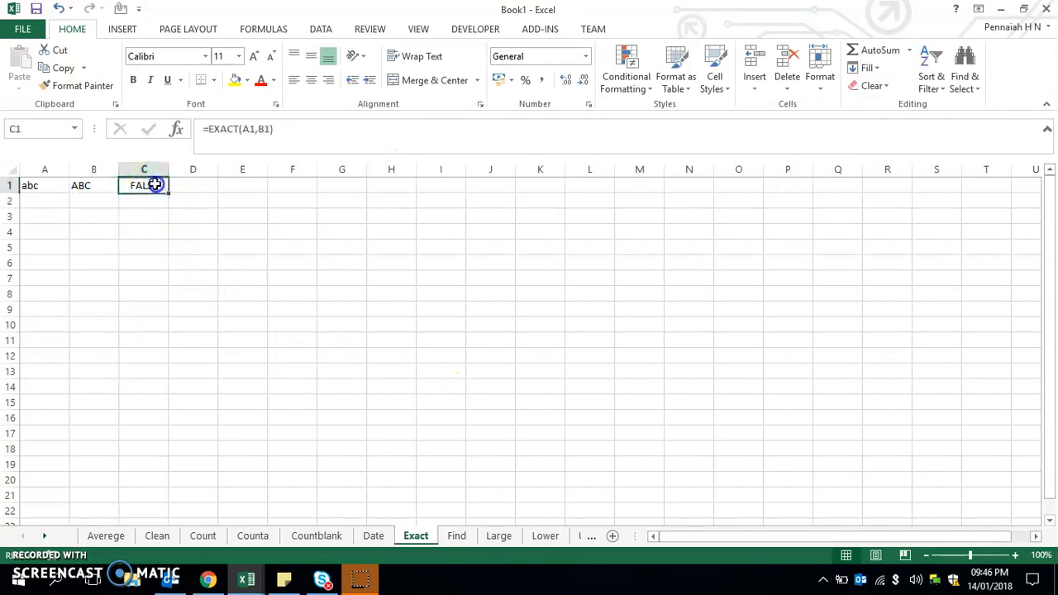
- Replace the text in cell A1 with ABC in capitals to match B1
{"action": "left_click", "coordinate": [37, 189]}
{"action": "key", "text": "Right"}
{"action": "key", "text": "Left"}
{"action": "type", "text": "A"}
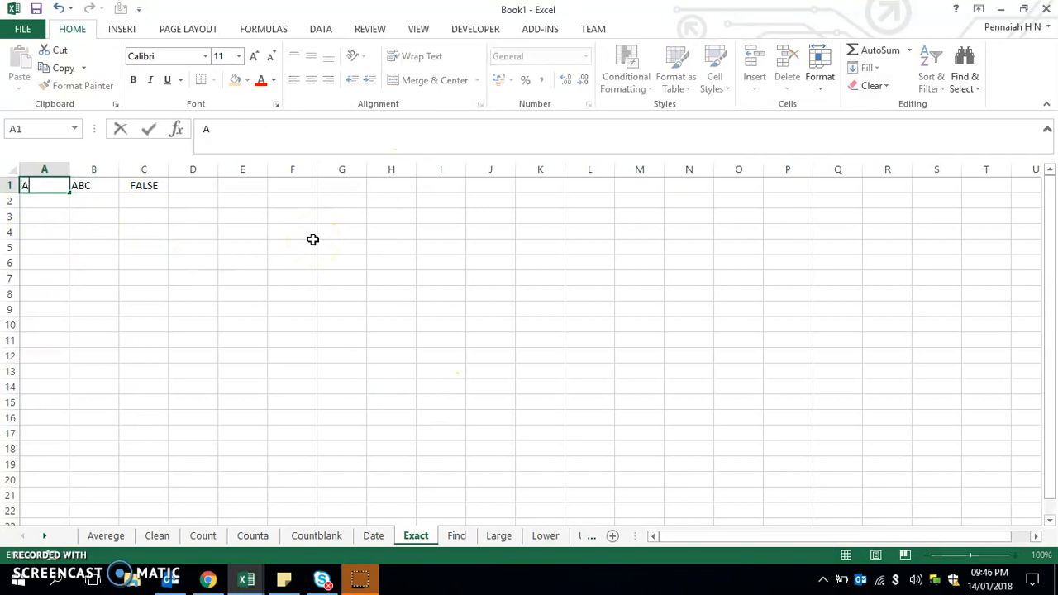
{"action": "key", "text": "Return"}
{"action": "key", "text": "Up"}
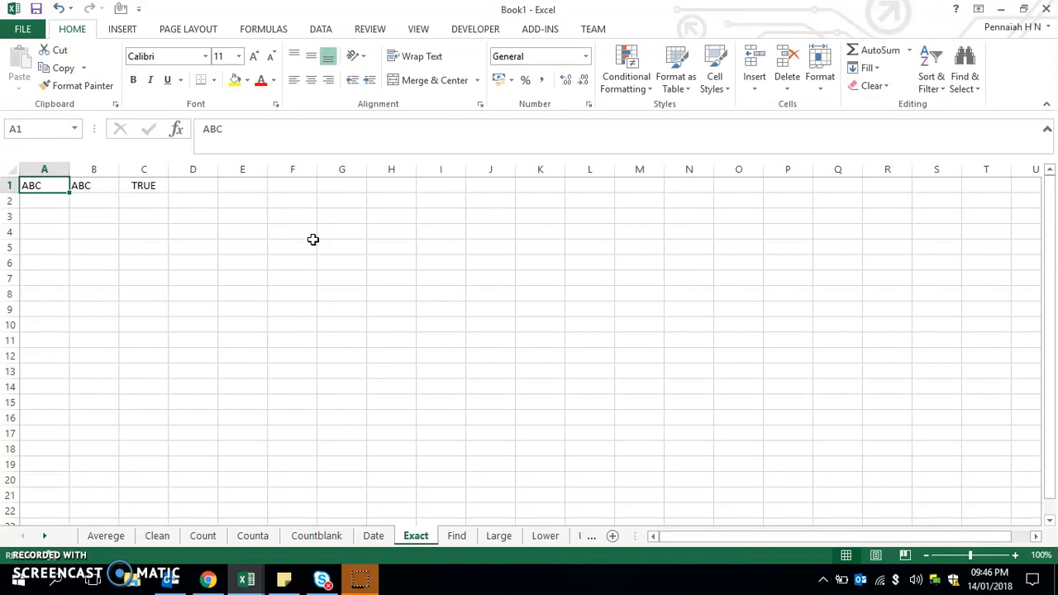
- Compare the matching texts in cells A1 and B1 with the EXACT result in cell C1
{"action": "key", "text": "Right"}
{"action": "key", "text": "Left"}
{"action": "key", "text": "Right"}
{"action": "key", "text": "Right"}
{"action": "key", "text": "Left"}
{"action": "key", "text": "Left"}
{"action": "key", "text": "Right"}
{"action": "key", "text": "Right"}
{"action": "key", "text": "Left"}
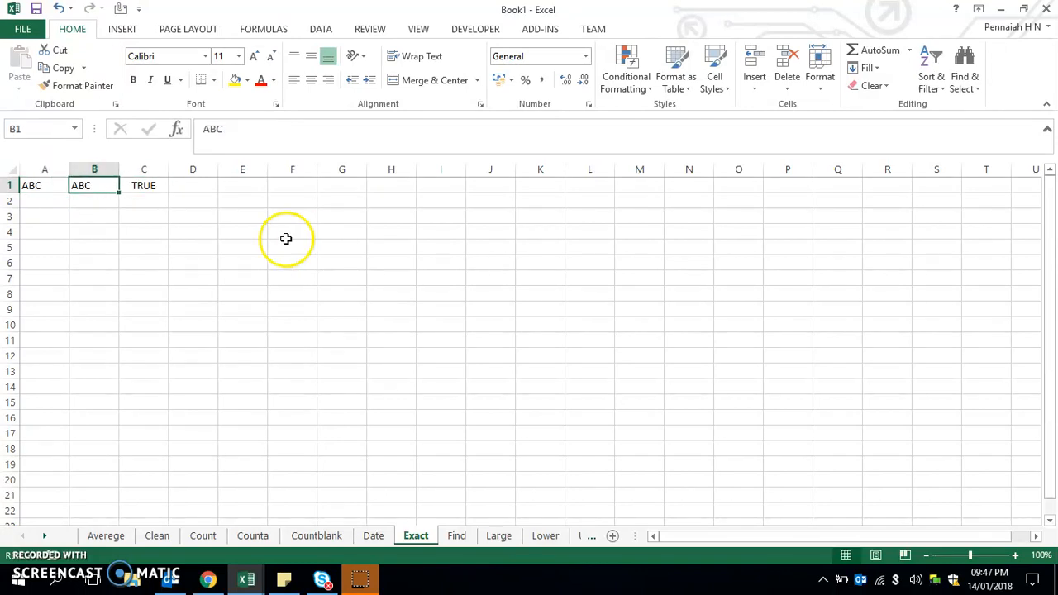
- Open the Find worksheet and enter the text Something in cell A1
{"action": "left_click", "coordinate": [466, 538]}
{"action": "left_click", "coordinate": [49, 190]}
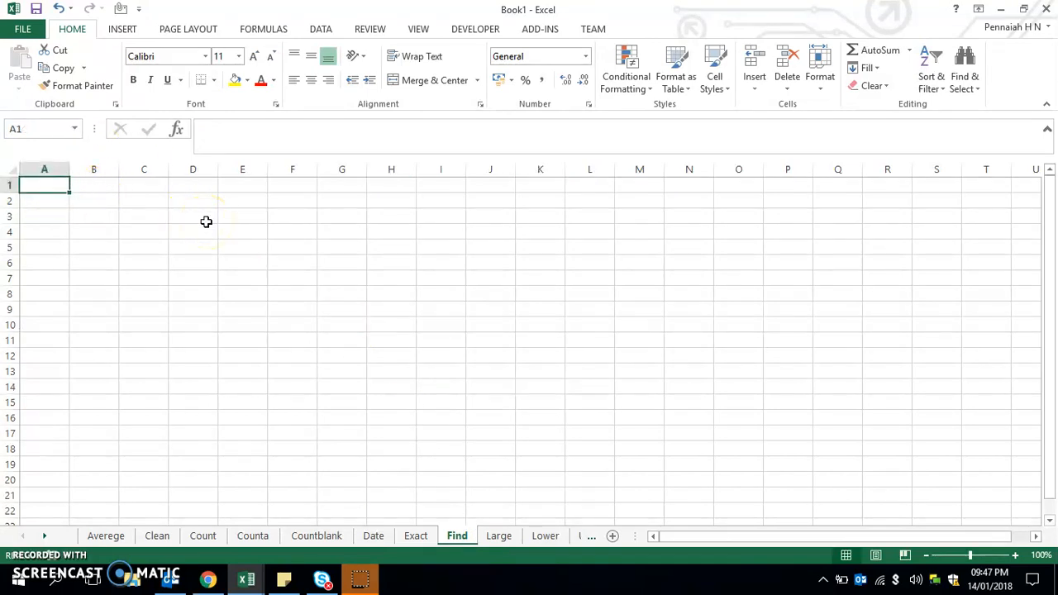
{"action": "type", "text": "s"}
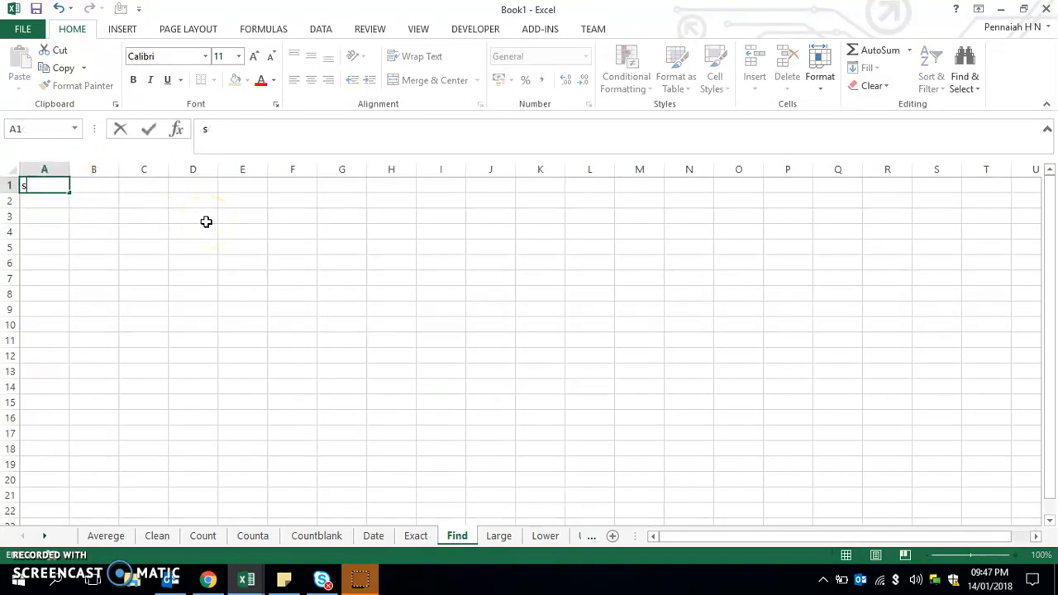
{"action": "type", "text": "omething"}
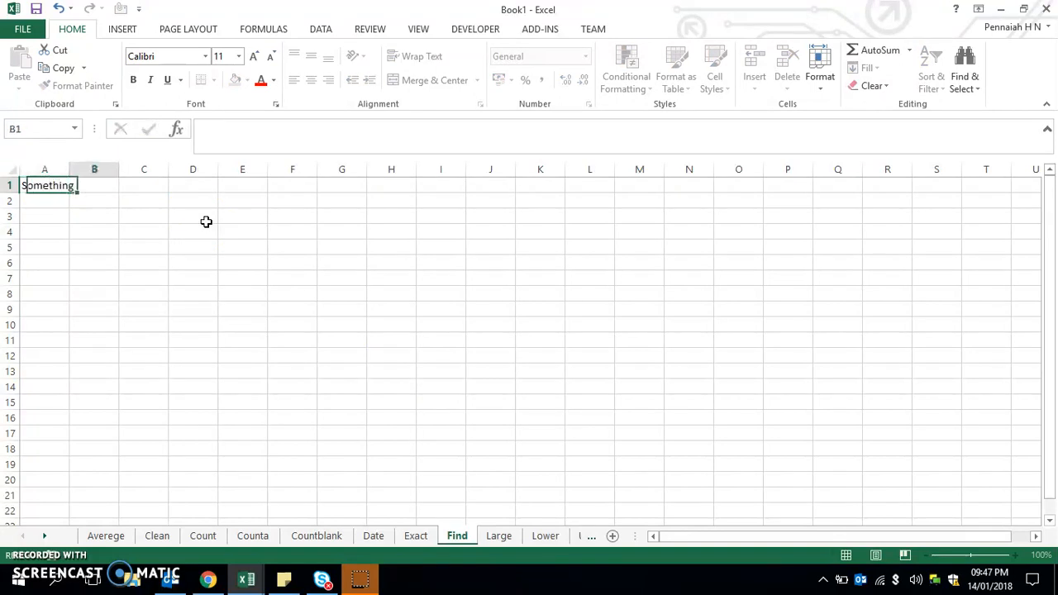
{"action": "key", "text": "Tab"}
- Widen column A to fit the text and set the font size of cell A1 to 18
{"action": "left_click_drag", "start_coordinate": [68, 169], "coordinate": [105, 174]}
{"action": "left_click", "coordinate": [66, 188]}
{"action": "left_click", "coordinate": [239, 58]}
{"action": "left_click", "coordinate": [229, 130]}
{"action": "left_click", "coordinate": [240, 57]}
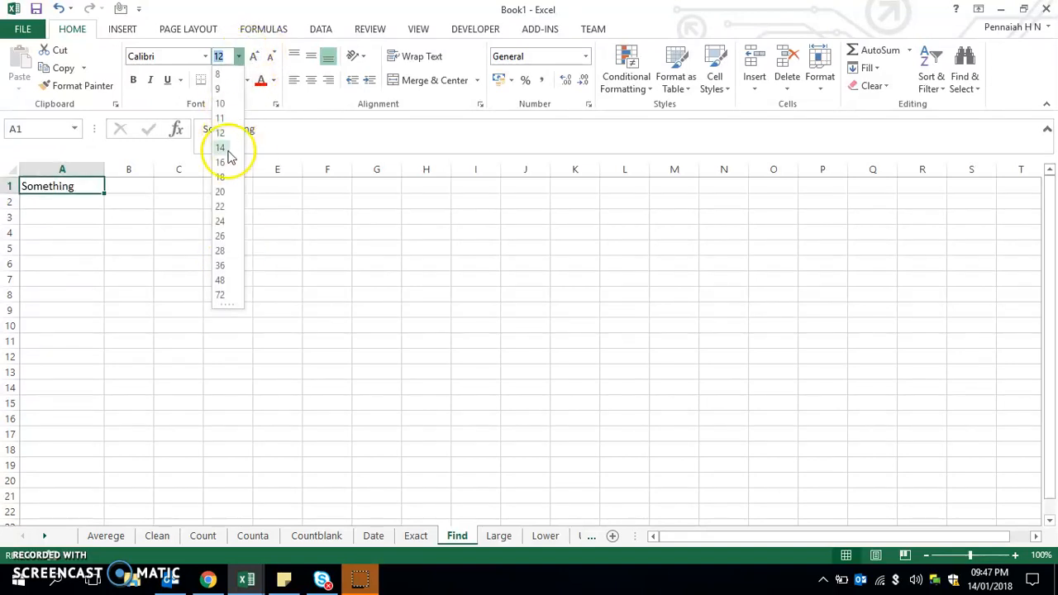
{"action": "left_click", "coordinate": [226, 171]}
{"action": "left_click", "coordinate": [191, 300]}
- Enter the formula =FIND("M",A1,1) in cell C1 to locate a capital M in the text of A1
{"action": "left_click", "coordinate": [185, 190]}
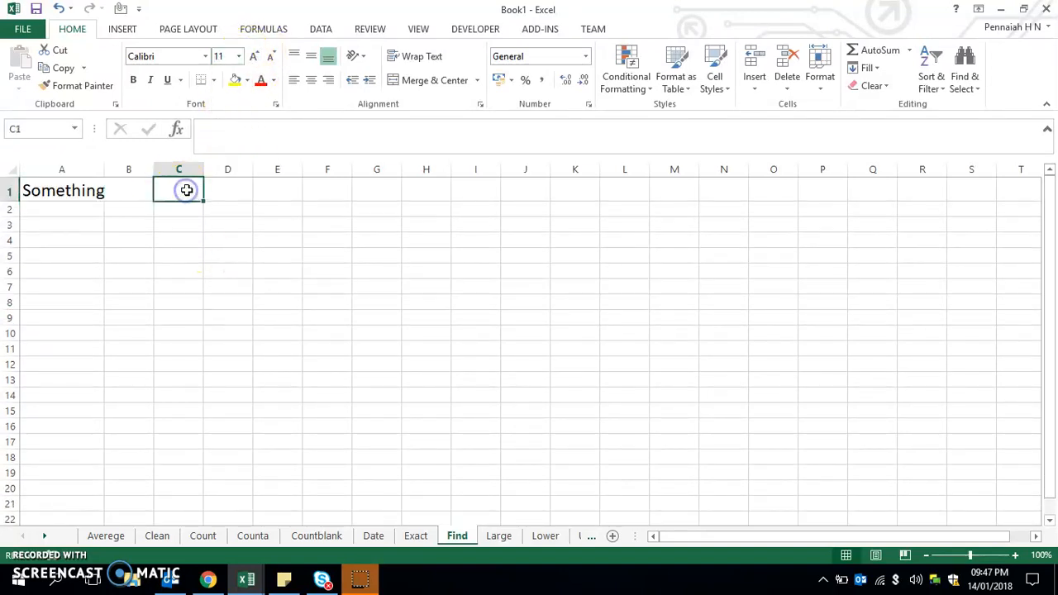
{"action": "type", "text": "=fin"}
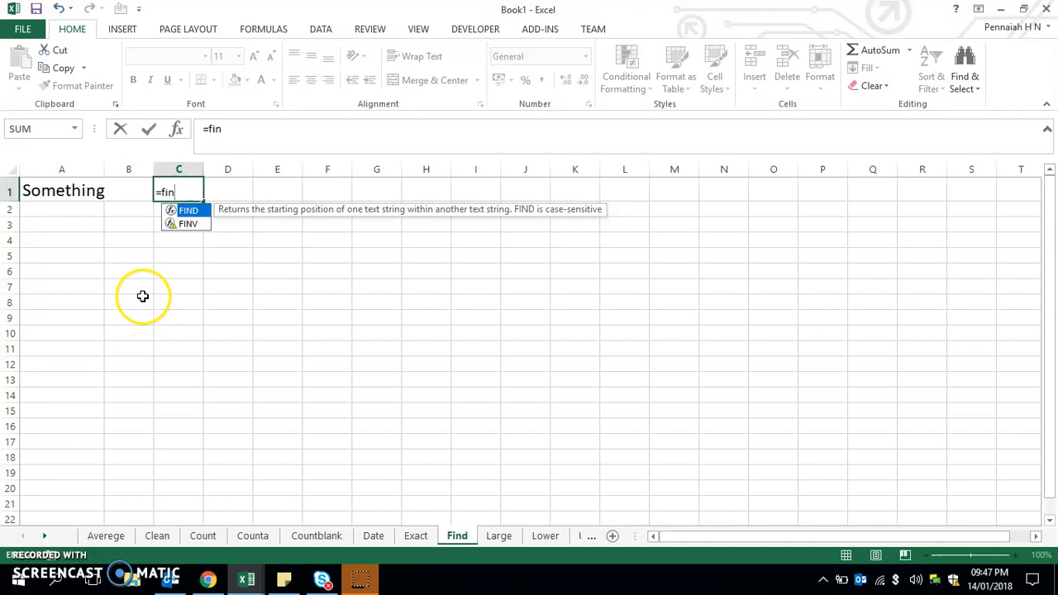
{"action": "key", "text": "Tab"}
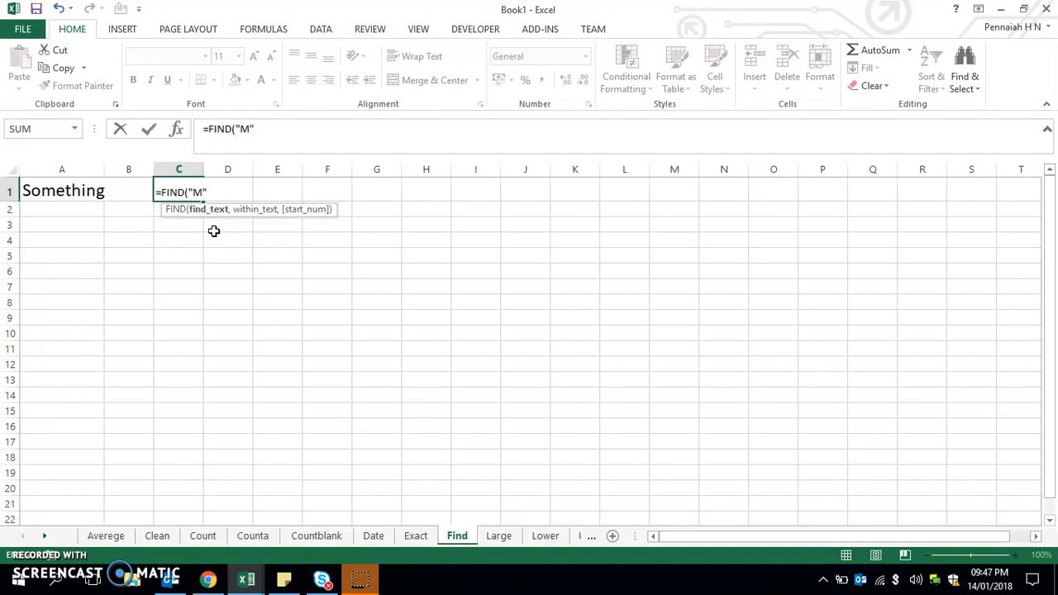
{"action": "type", "text": ","}
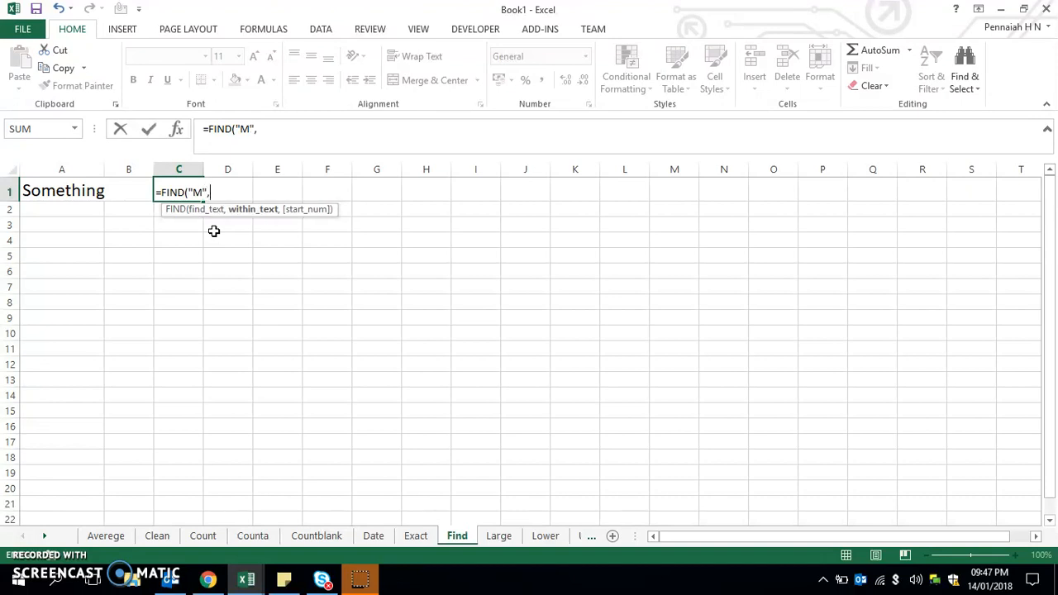
{"action": "left_click", "coordinate": [78, 192]}
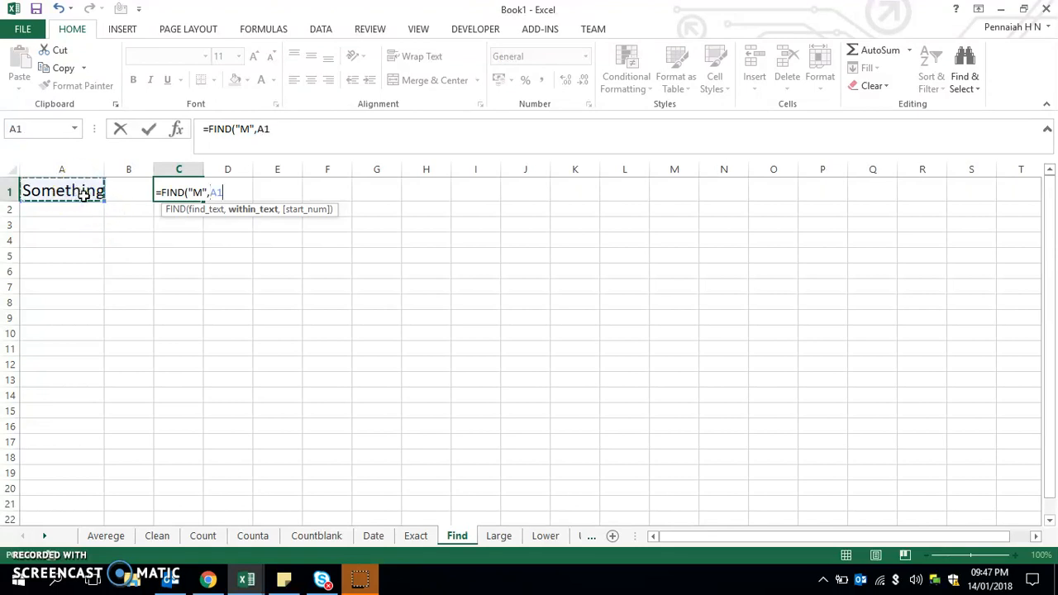
{"action": "type", "text": ",1"}
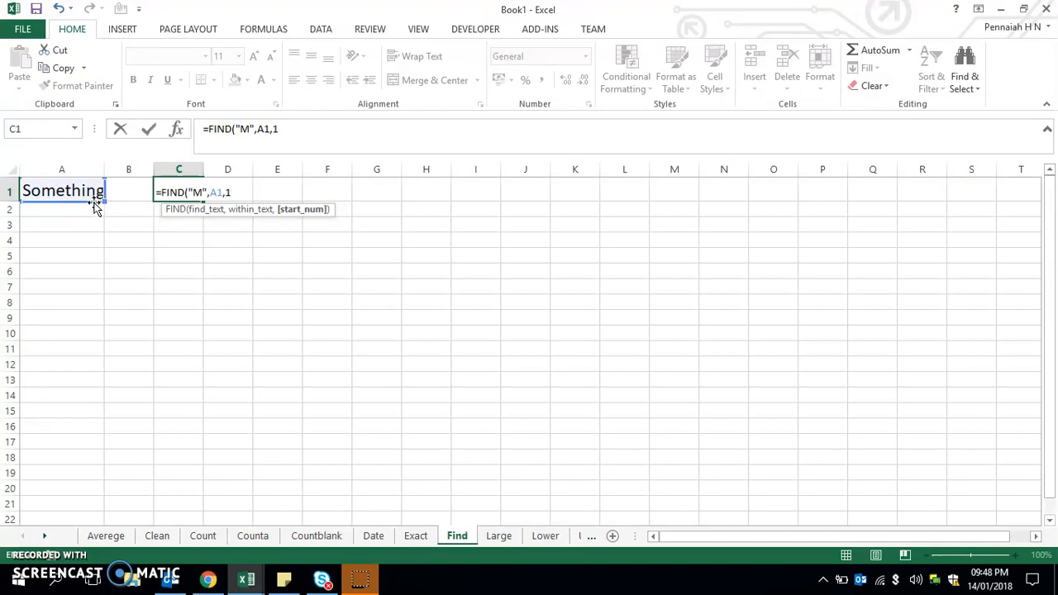
{"action": "key", "text": "Return"}
{"action": "key", "text": "Up"}
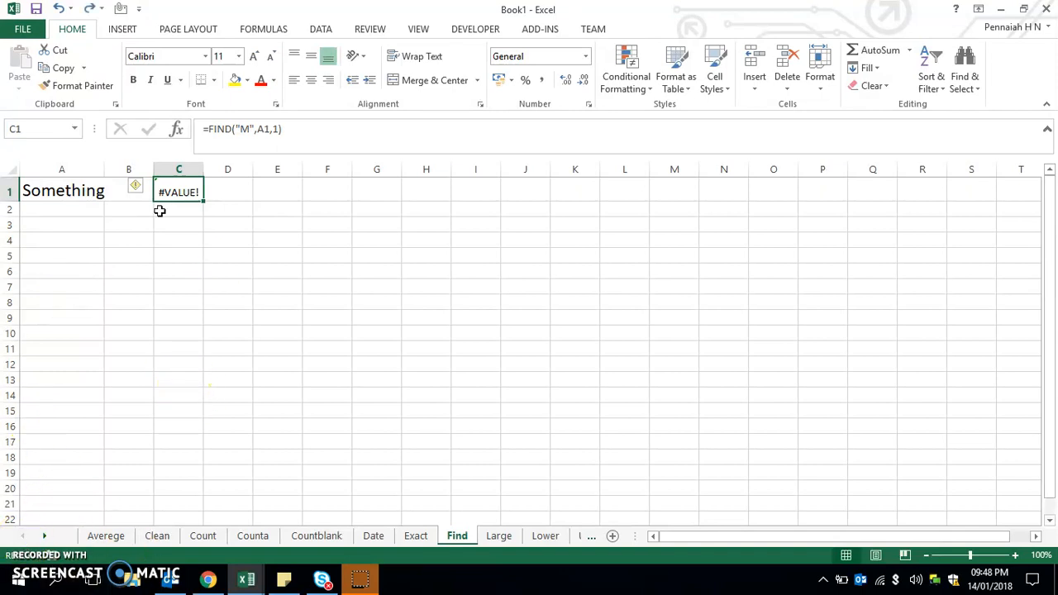
- Change the search text in the FIND formula in C1 from capital M to lowercase m
{"action": "left_click", "coordinate": [189, 241]}
{"action": "left_click", "coordinate": [177, 193]}
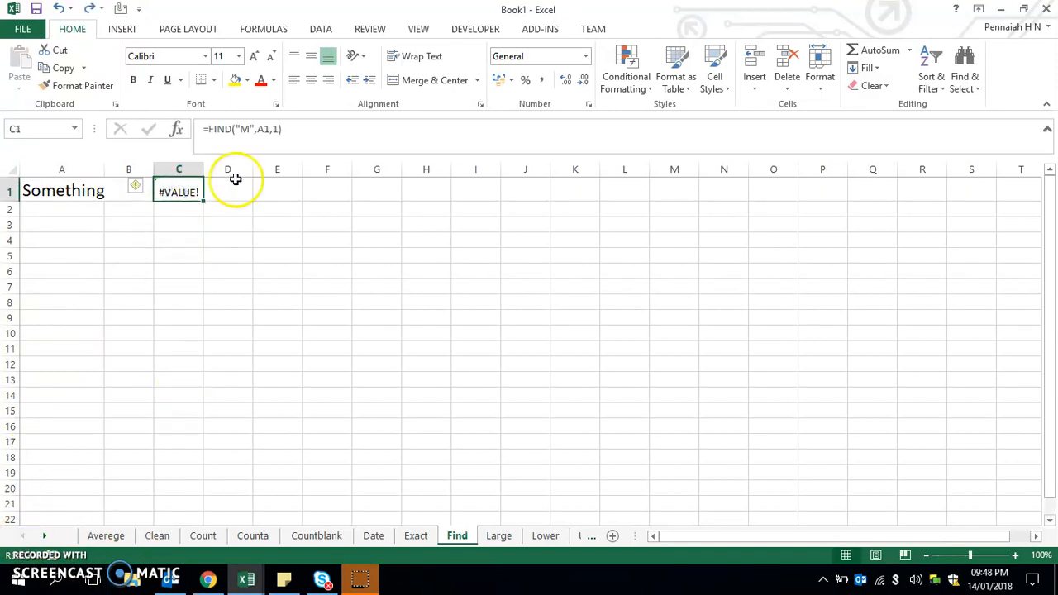
{"action": "key", "text": "F2"}
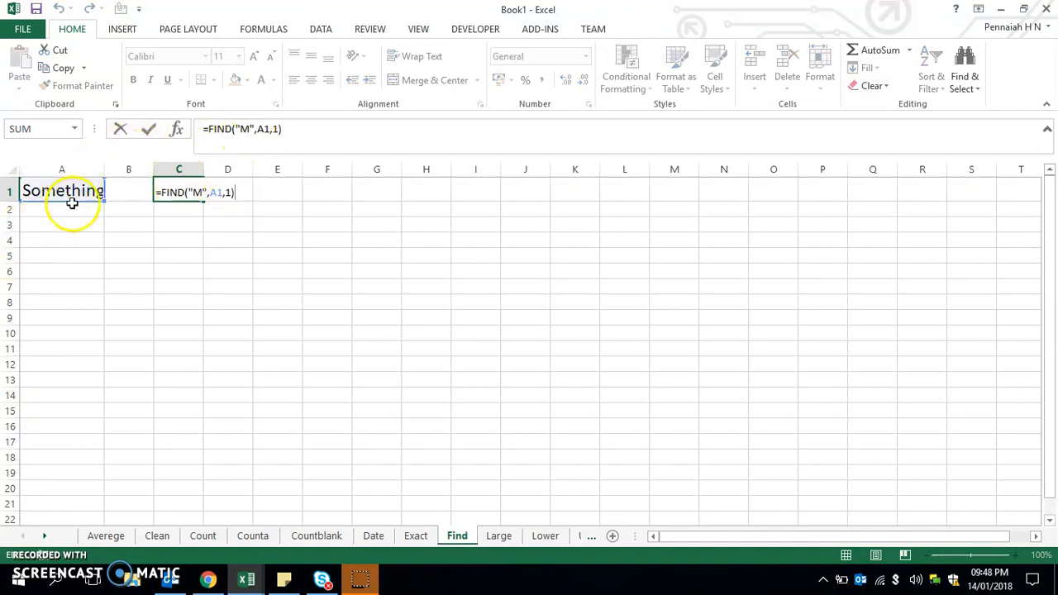
{"action": "left_click", "coordinate": [249, 136]}
{"action": "key", "text": "BackSpace"}
{"action": "type", "text": "m"}
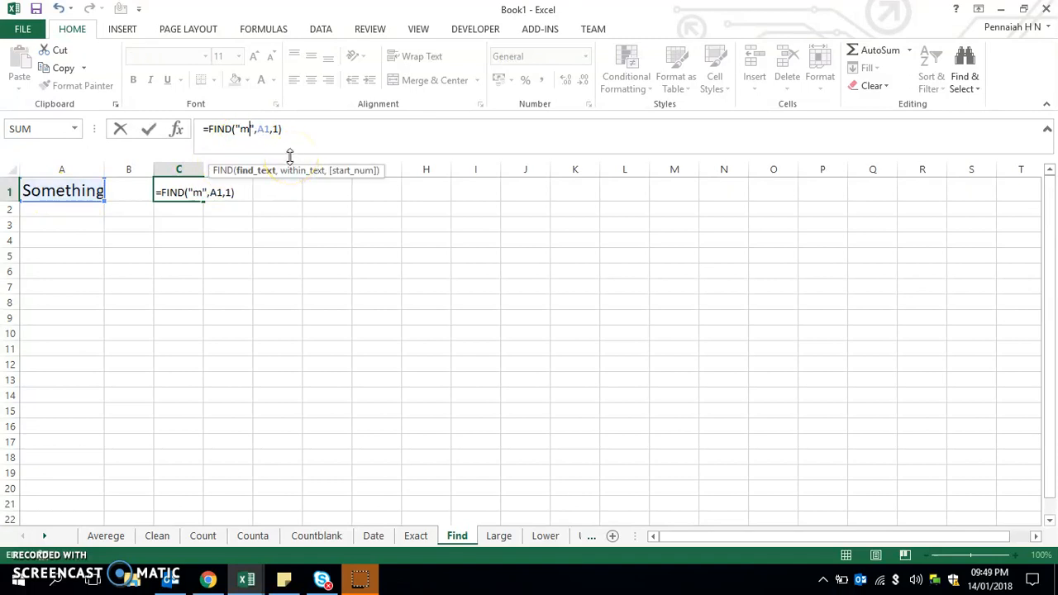
{"action": "key", "text": "Return"}
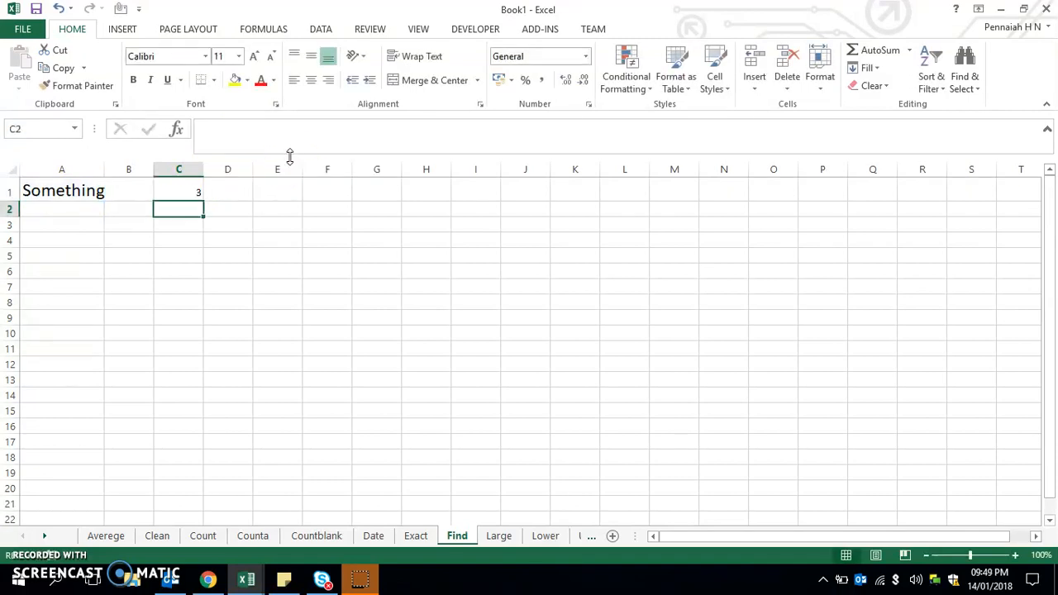
- Check the FIND result in C1 against the text in A1 and open the Large worksheet
{"action": "key", "text": "Up"}
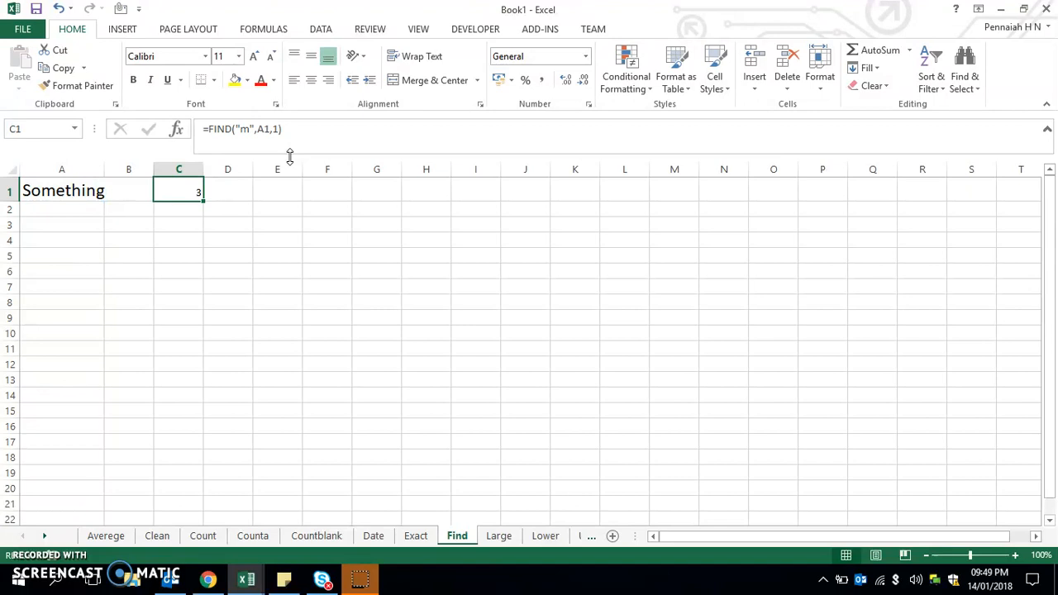
{"action": "key", "text": "Left"}
{"action": "key", "text": "Left"}
{"action": "key", "text": "Right"}
{"action": "key", "text": "Right"}
{"action": "left_click", "coordinate": [500, 538]}
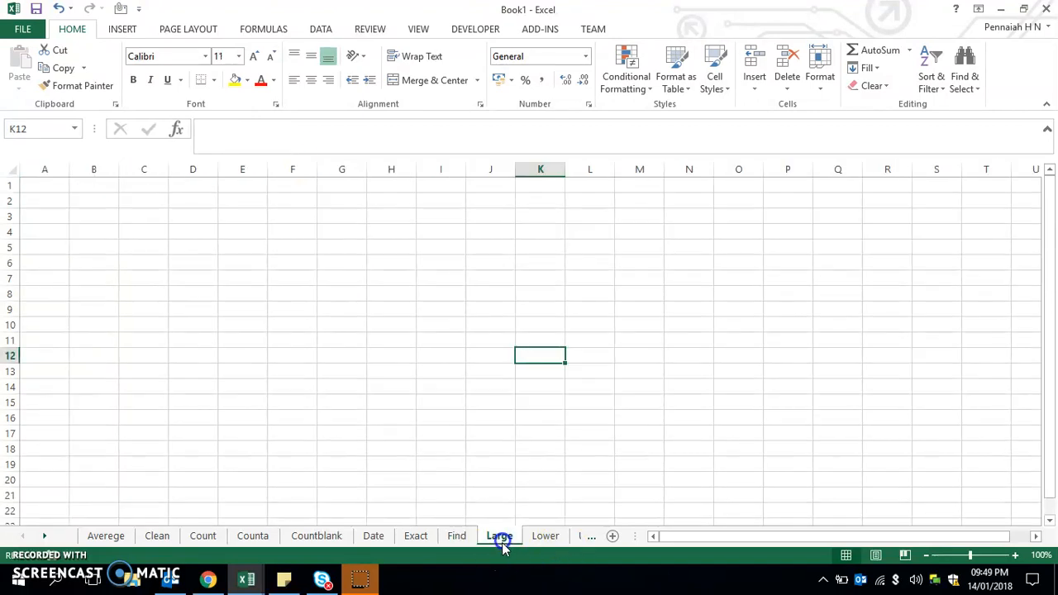
{"action": "left_click_drag", "start_coordinate": [193, 216], "coordinate": [194, 205]}
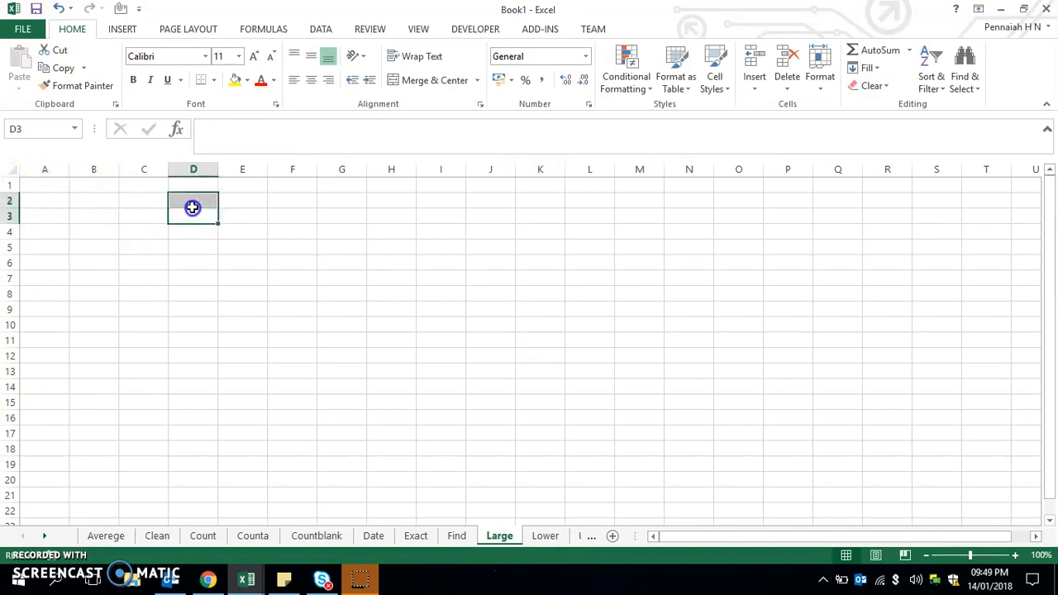
{"action": "left_click", "coordinate": [194, 205]}
{"action": "type", "text": "=lar"}
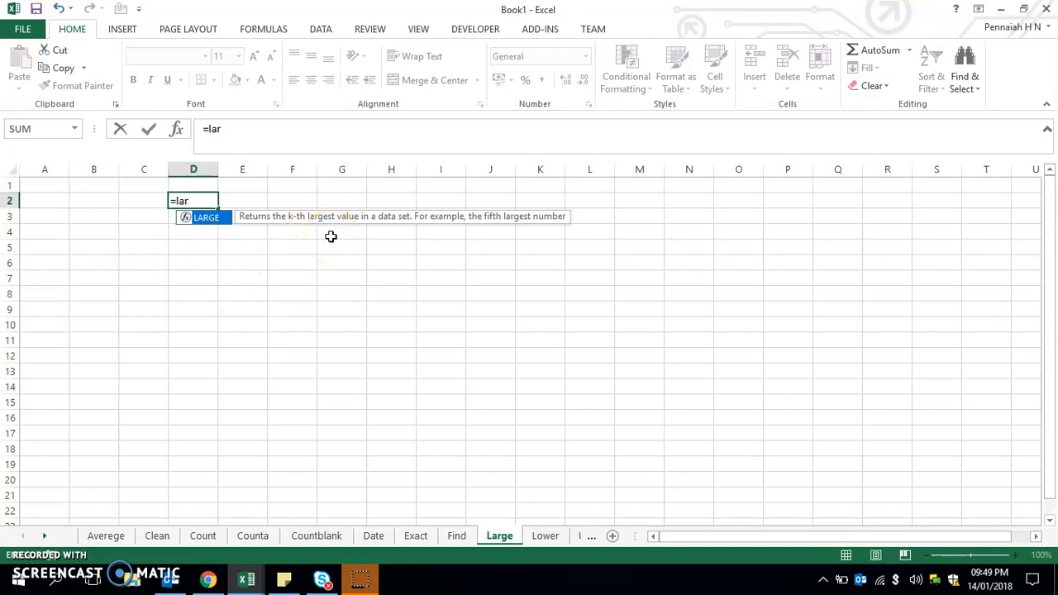
{"action": "key", "text": "Escape"}
{"action": "key", "text": "Escape"}
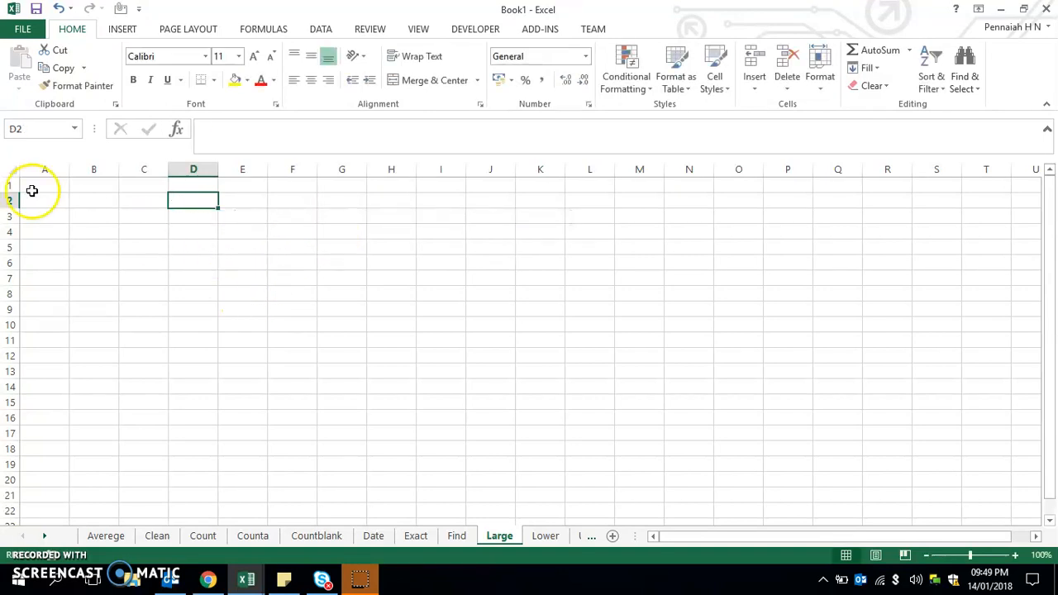
- Enter the formula =RANDBETWEEN(100,1000) in cell A2 to generate a sample number
{"action": "left_click", "coordinate": [41, 198]}
{"action": "type", "text": "="}
{"action": "key", "text": "Escape"}
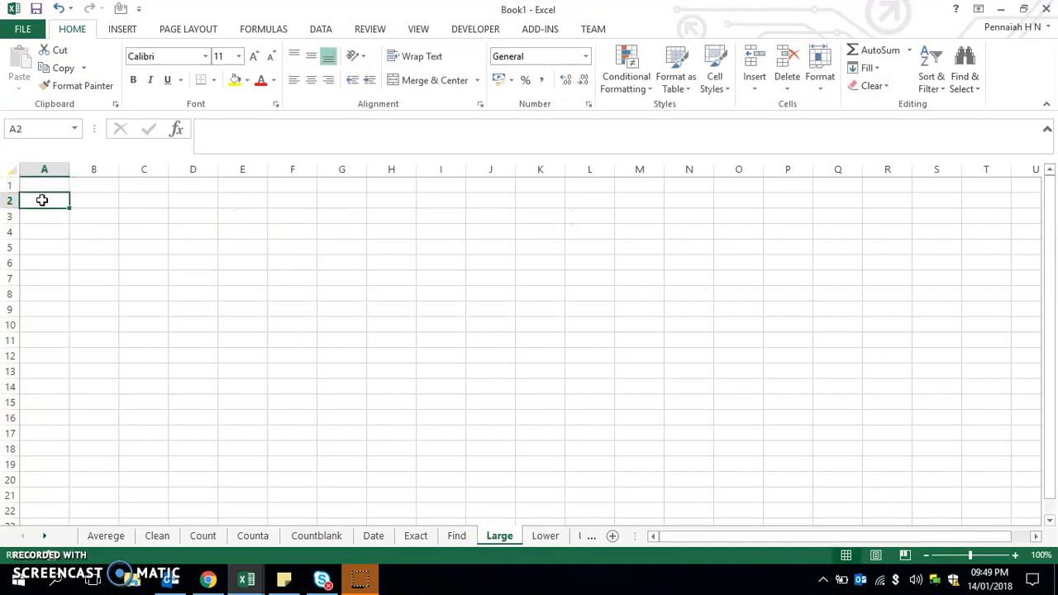
{"action": "type", "text": "=ran"}
{"action": "key", "text": "Down"}
{"action": "key", "text": "Tab"}
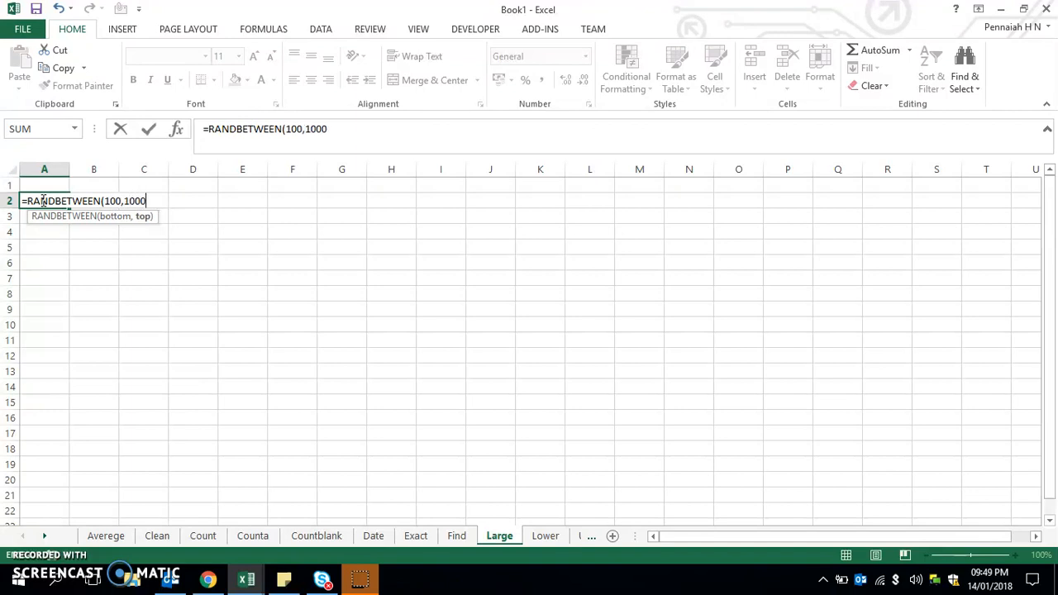
{"action": "key", "text": "ctrl+Return"}
- Fill the random-number formula from A2 down to cell A15
{"action": "key", "text": "shift+Down"}
{"action": "key", "text": "shift+Down"}
{"action": "key", "text": "shift+Down"}
{"action": "key", "text": "shift+Down"}
{"action": "key", "text": "shift+Down"}
{"action": "key", "text": "shift+Down"}
{"action": "key", "text": "shift+Down"}
{"action": "key", "text": "shift+Down"}
{"action": "key", "text": "shift+Down"}
{"action": "key", "text": "shift+Down"}
{"action": "key", "text": "shift+Down"}
{"action": "key", "text": "shift+Down"}
{"action": "key", "text": "shift+Down"}
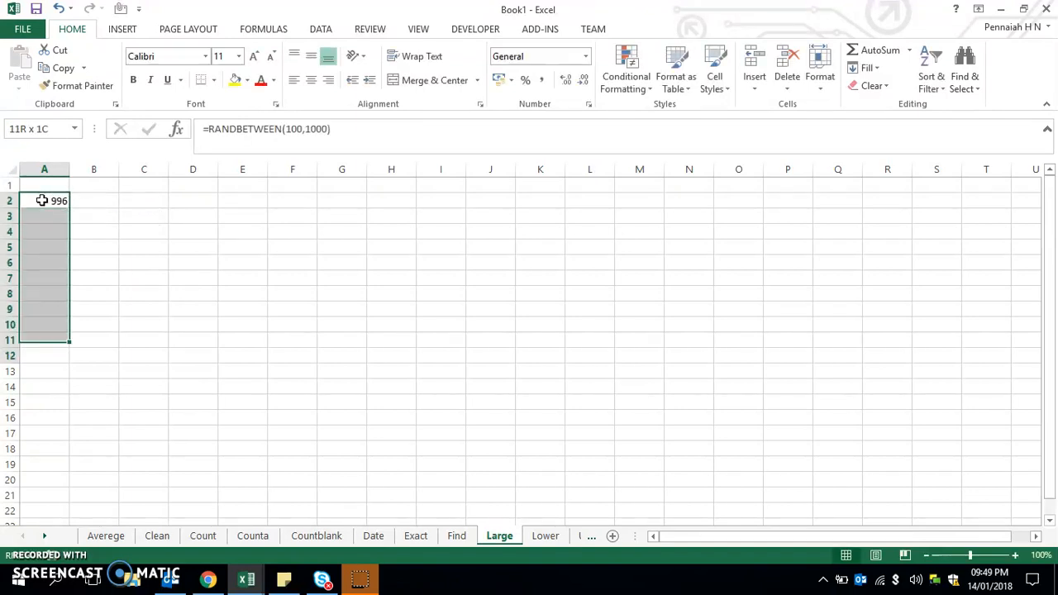
{"action": "key", "text": "ctrl+d"}
{"action": "key", "text": "ctrl+q"}
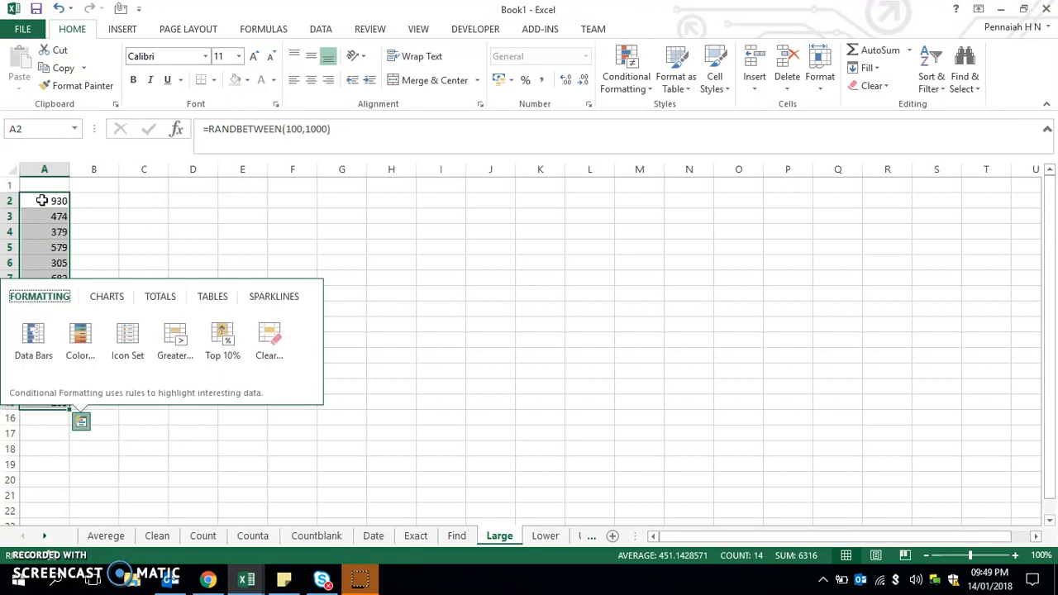
{"action": "key", "text": "Escape"}
{"action": "key", "text": "alt"}
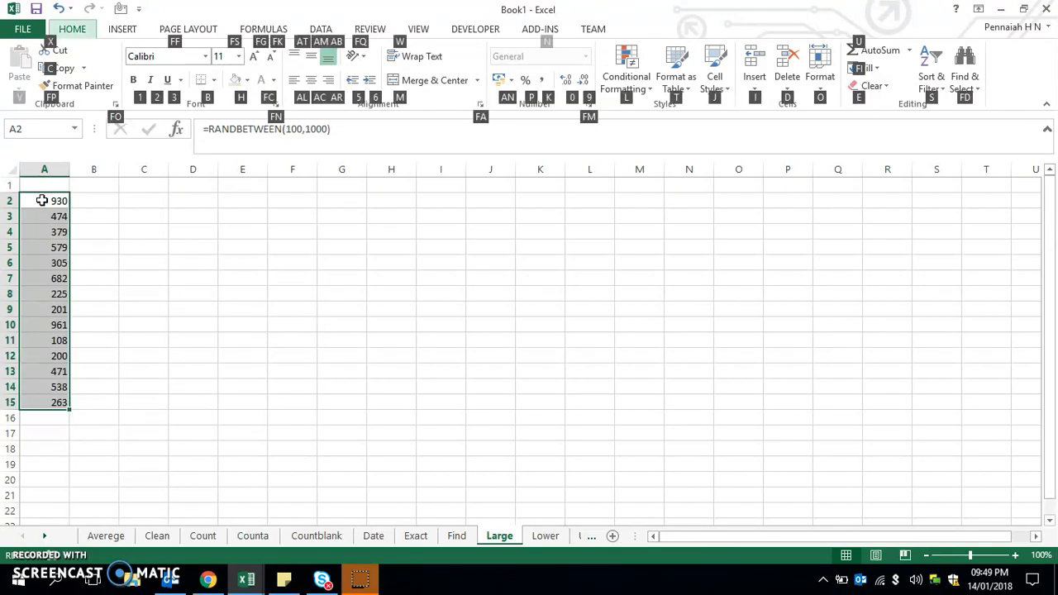
{"action": "key", "text": "Down"}
{"action": "key", "text": "Down"}
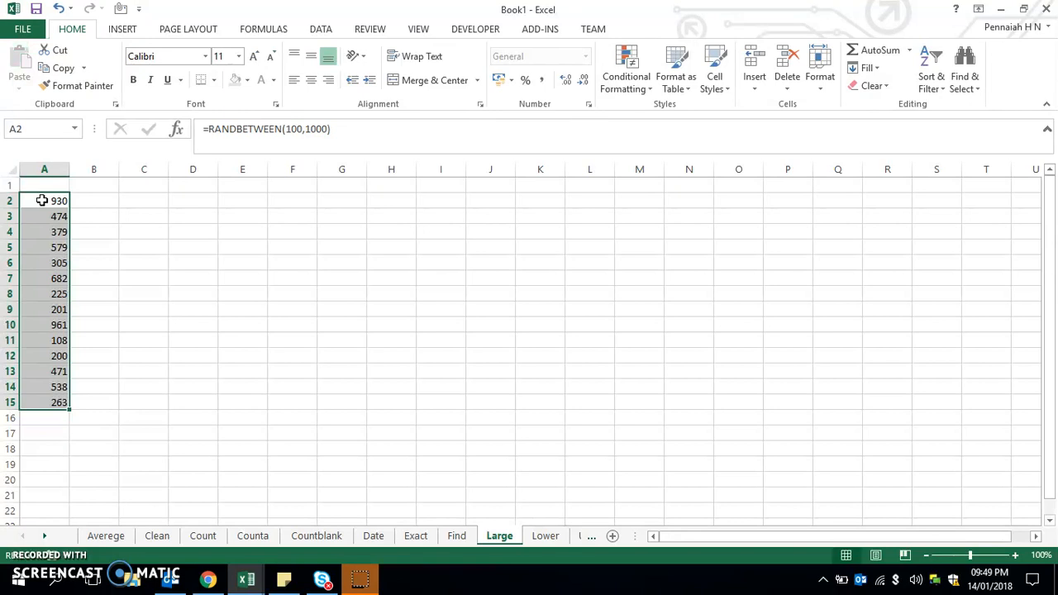
{"action": "left_click", "coordinate": [125, 361]}
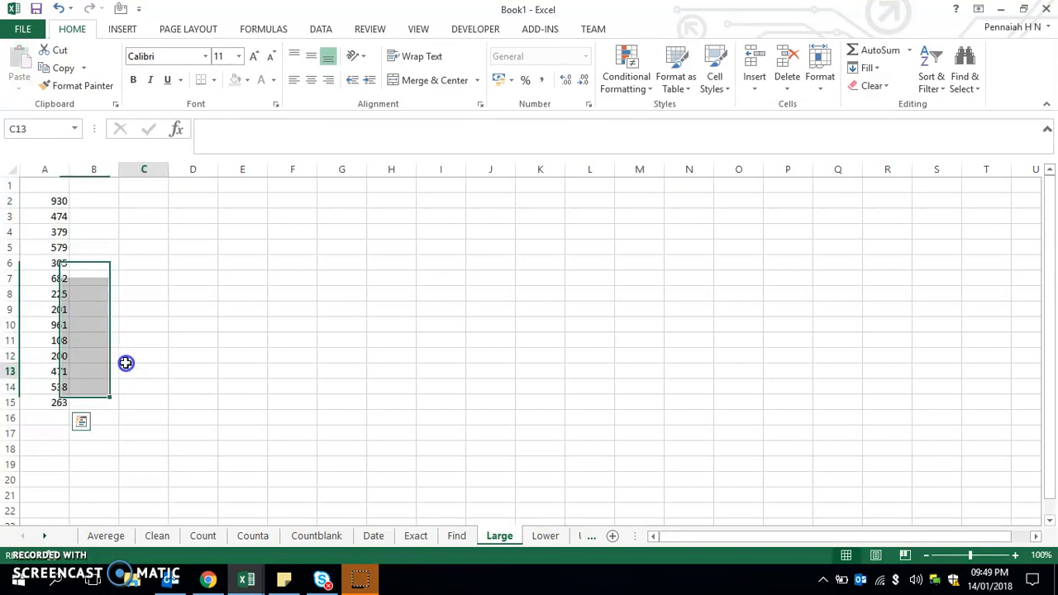
{"action": "left_click", "coordinate": [43, 201]}
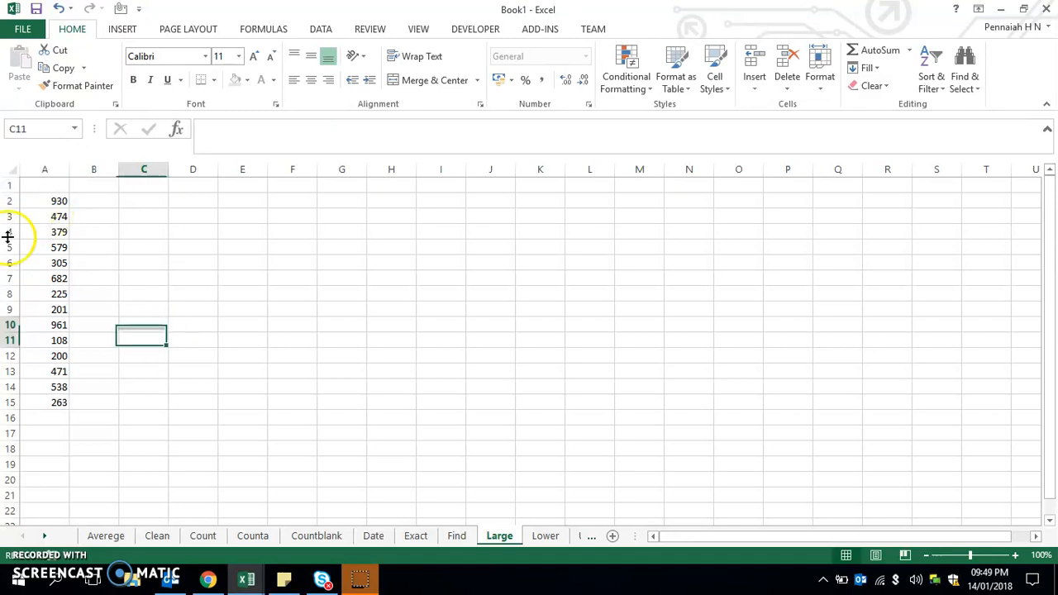
{"action": "left_click_drag", "start_coordinate": [60, 203], "coordinate": [62, 398]}
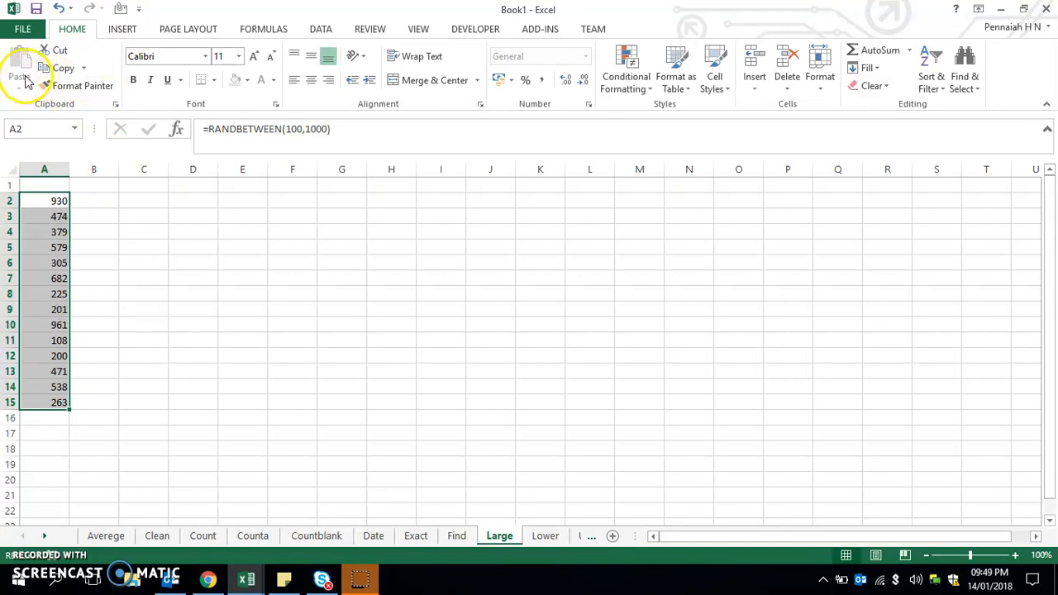
{"action": "left_click", "coordinate": [440, 446]}
- Copy the random numbers in A2:A15 and paste them back in place as static values
{"action": "left_click", "coordinate": [58, 201]}
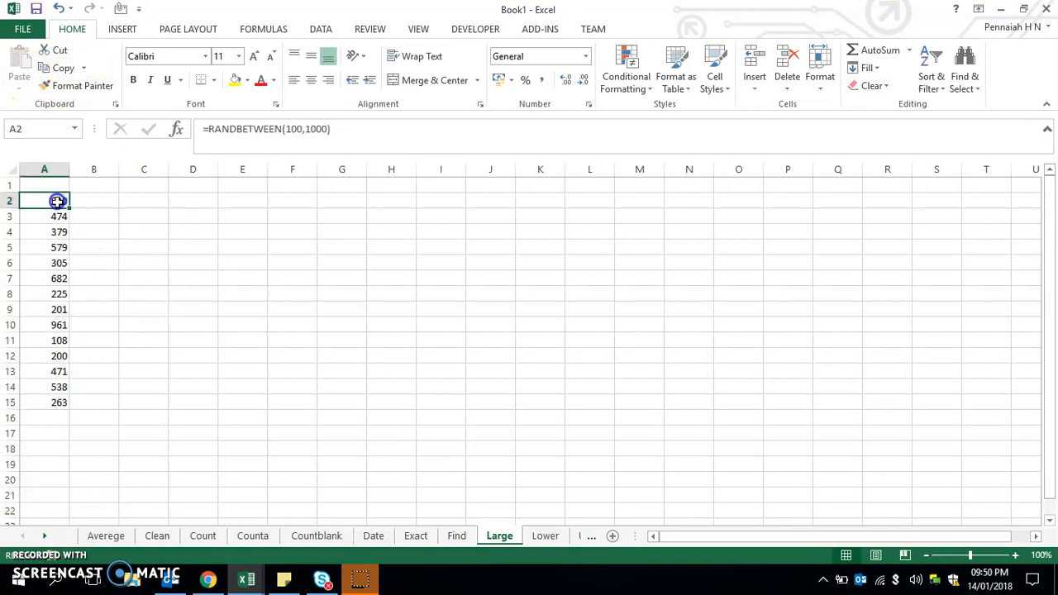
{"action": "key", "text": "ctrl+shift+Down"}
{"action": "key", "text": "ctrl+c"}
{"action": "key", "text": "alt"}
{"action": "key", "text": "h"}
{"action": "key", "text": "v"}
{"action": "key", "text": "v"}
{"action": "key", "text": "Escape"}
{"action": "key", "text": "Down"}
{"action": "key", "text": "Down"}
{"action": "key", "text": "Down"}
{"action": "key", "text": "Down"}
{"action": "key", "text": "Down"}
{"action": "key", "text": "Down"}
{"action": "key", "text": "Right"}
{"action": "key", "text": "Right"}
{"action": "key", "text": "Right"}
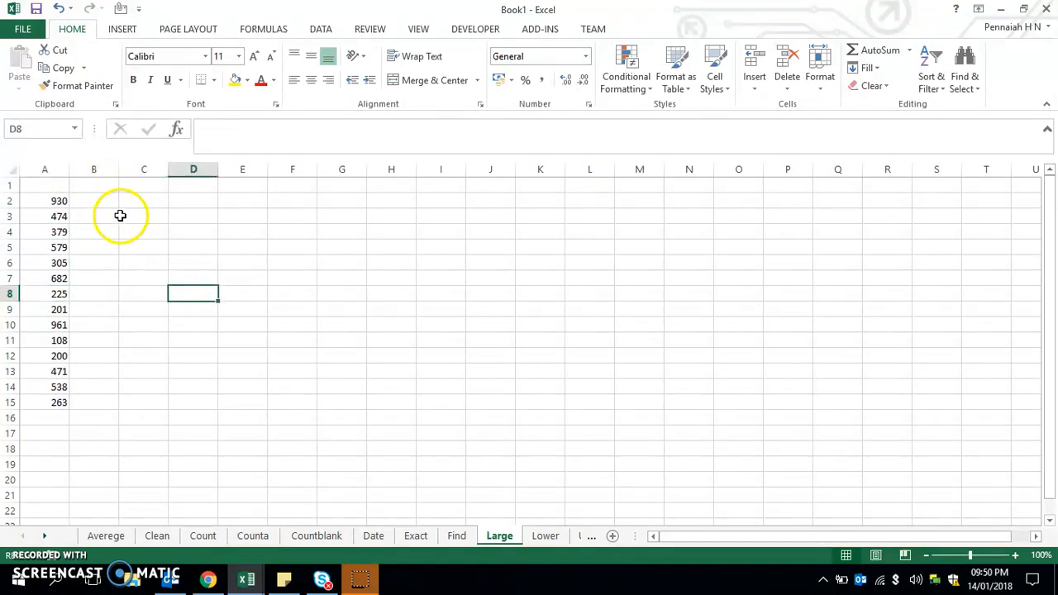
- Enter the formula =LARGE(A2:A15,1) in cell C2 to return the largest number of the list
{"action": "left_click", "coordinate": [145, 205]}
{"action": "type", "text": "=lar"}
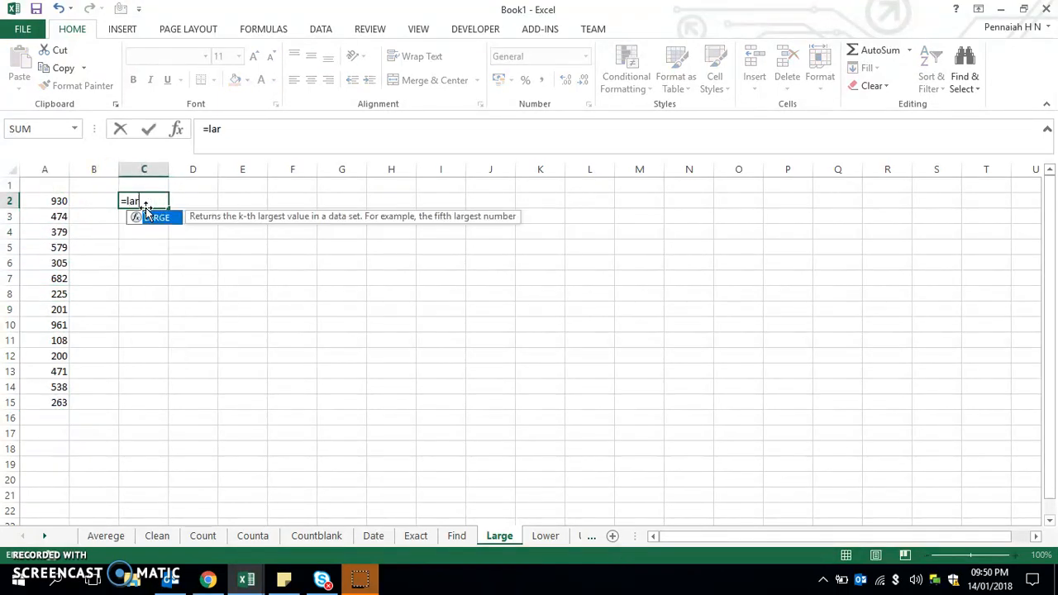
{"action": "key", "text": "Tab"}
{"action": "key", "text": "Left"}
{"action": "key", "text": "Left"}
{"action": "key", "text": "ctrl+shift+Down"}
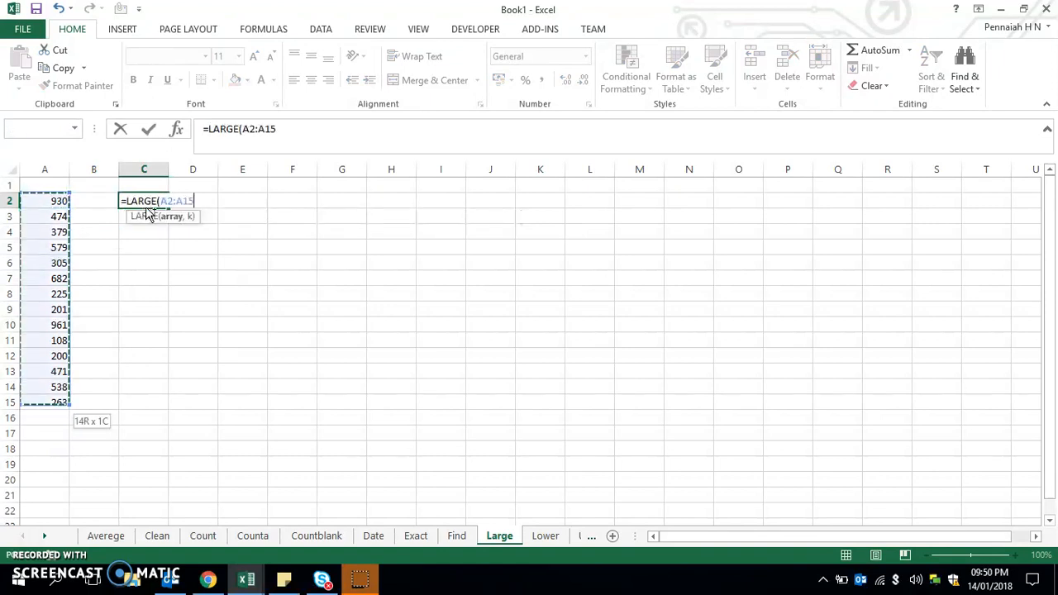
{"action": "type", "text": ",1"}
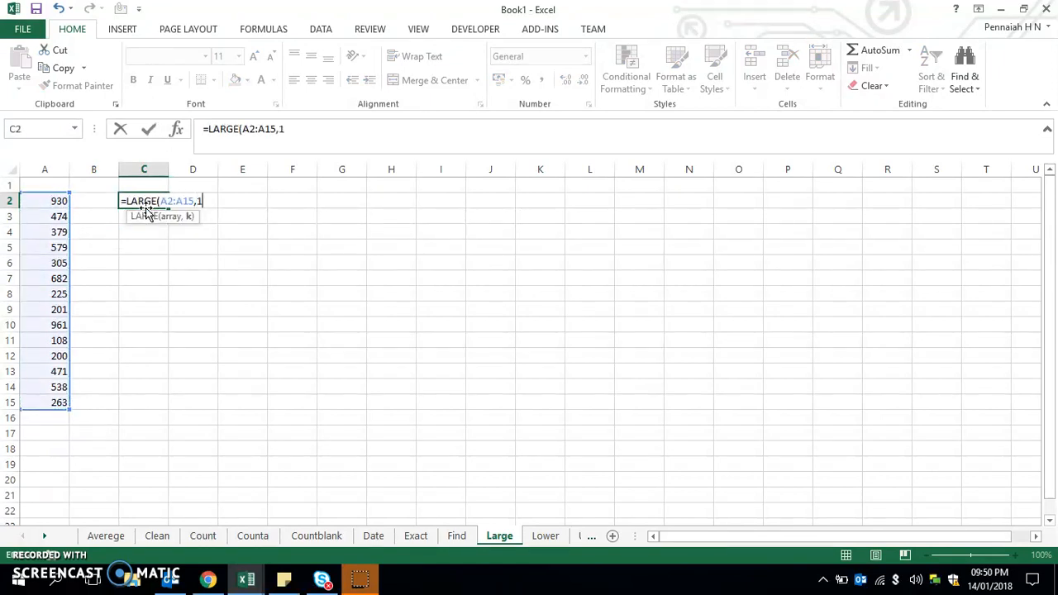
{"action": "type", "text": ")"}
{"action": "key", "text": "Return"}
{"action": "left_click", "coordinate": [146, 205]}
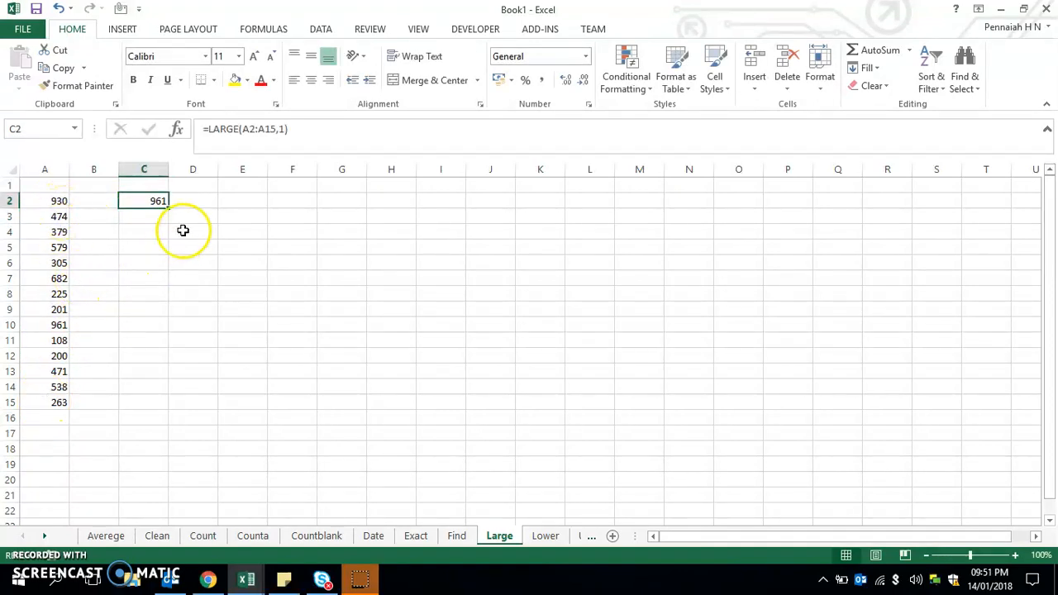
- Change the k argument of the LARGE formula in C2 to 3 and compare the result with the numbers in column A
{"action": "left_click", "coordinate": [285, 132]}
{"action": "double_click", "coordinate": [201, 203]}
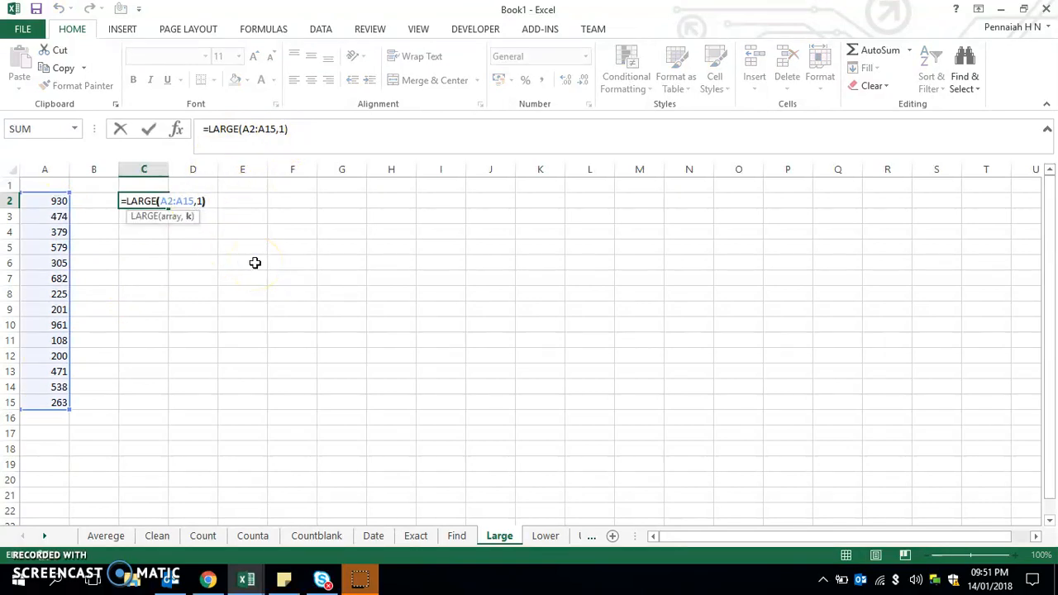
{"action": "key", "text": "Left"}
{"action": "key", "text": "Left"}
{"action": "key", "text": "Return"}
{"action": "key", "text": "Up"}
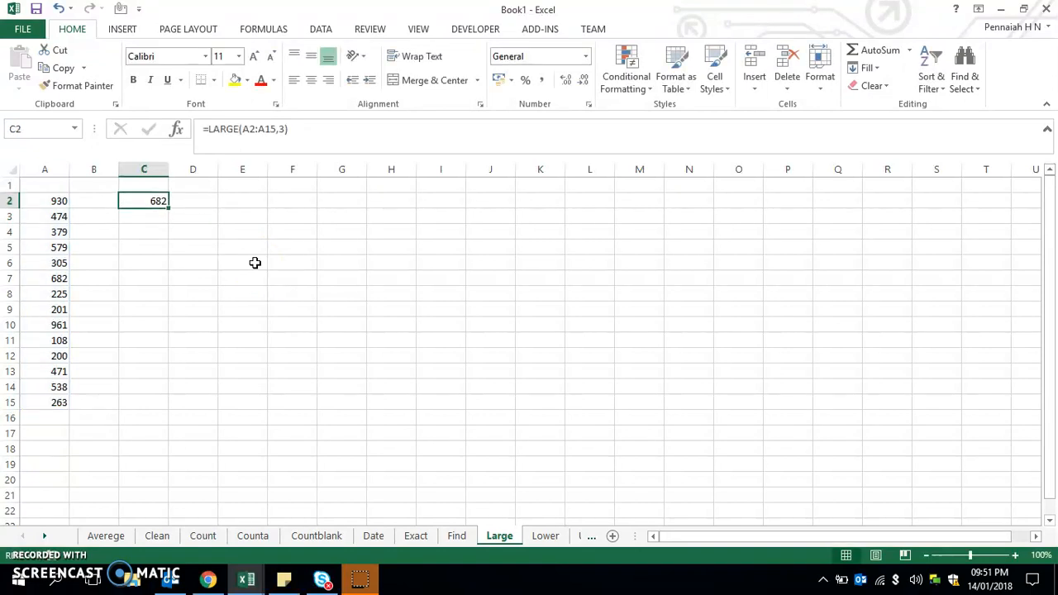
{"action": "key", "text": "Left"}
{"action": "key", "text": "Left"}
{"action": "key", "text": "Down"}
{"action": "key", "text": "Down"}
{"action": "key", "text": "Up"}
{"action": "key", "text": "Up"}
{"action": "key", "text": "Right"}
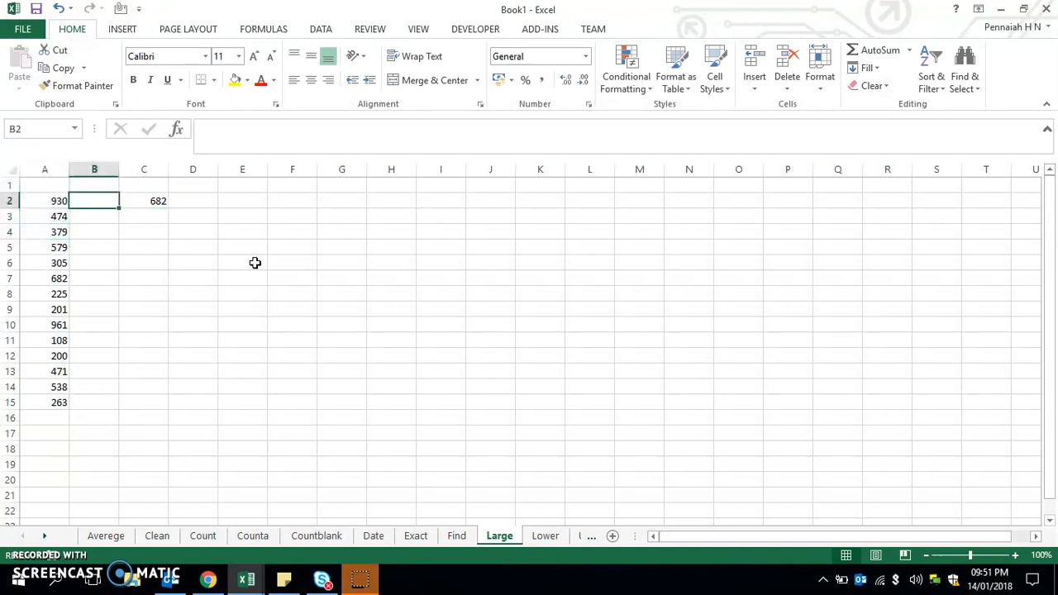
- Set the k argument of the LARGE formula in C2 to 5 and check the result against column A
{"action": "key", "text": "Right"}
{"action": "key", "text": "F2"}
{"action": "key", "text": "Left"}
{"action": "key", "text": "Left"}
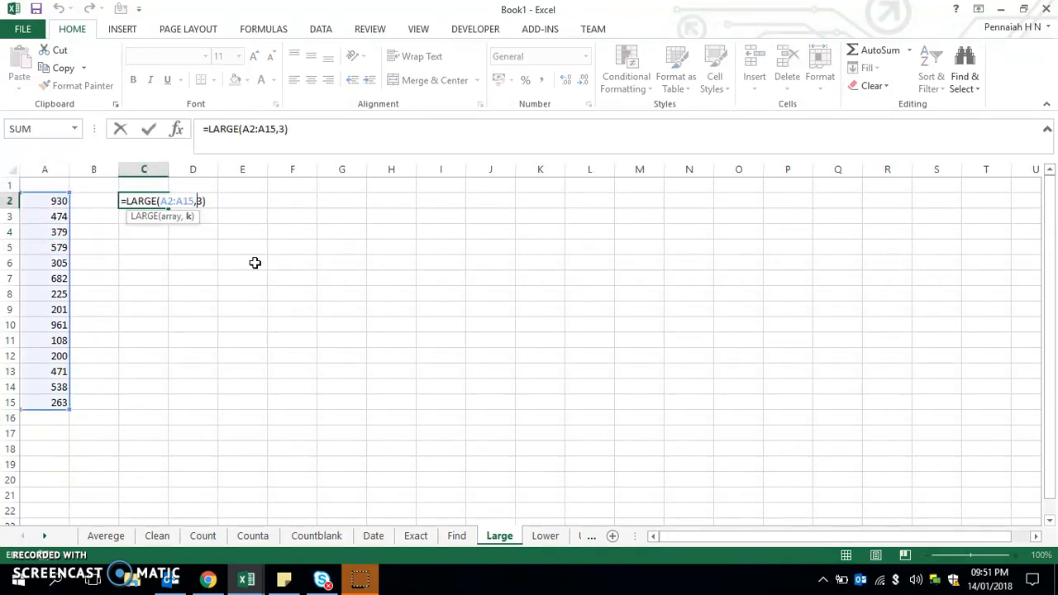
{"action": "type", "text": "5"}
{"action": "key", "text": "Return"}
{"action": "key", "text": "Up"}
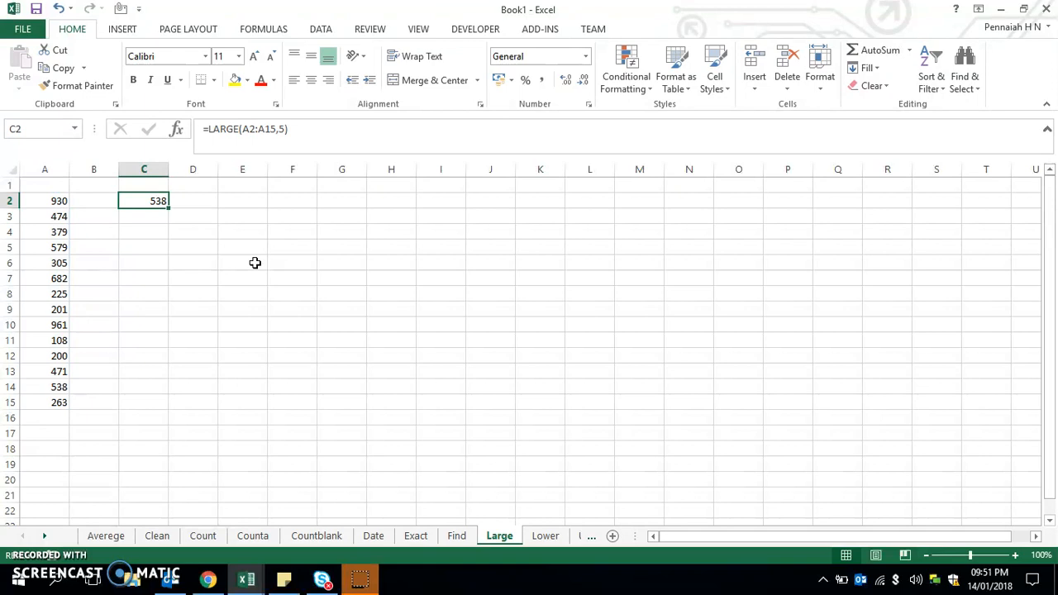
{"action": "key", "text": "Left"}
{"action": "key", "text": "Left"}
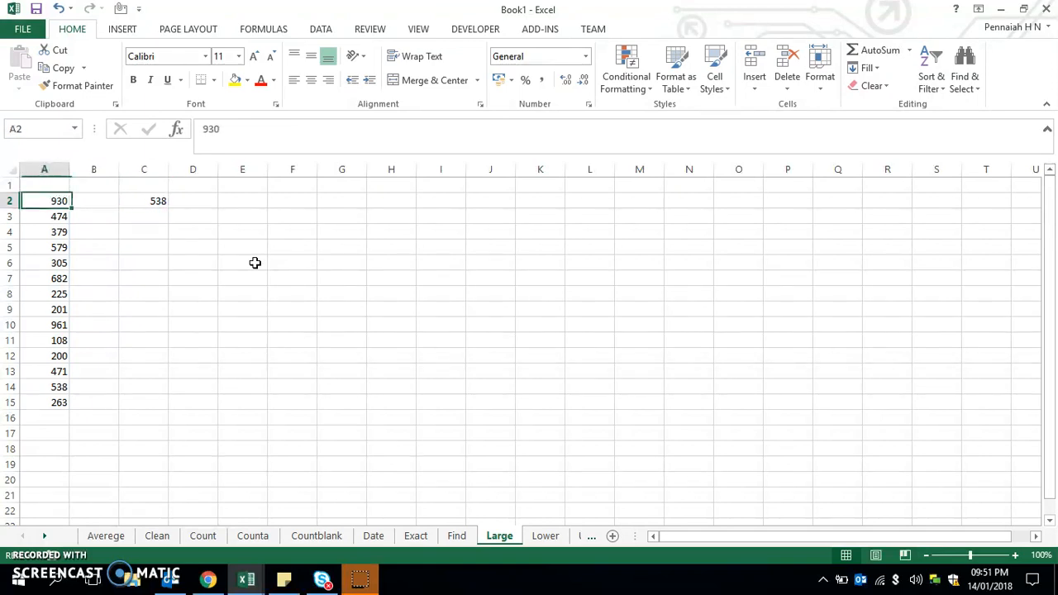
{"action": "key", "text": "Right"}
{"action": "key", "text": "Left"}
{"action": "key", "text": "Right"}
{"action": "key", "text": "Right"}
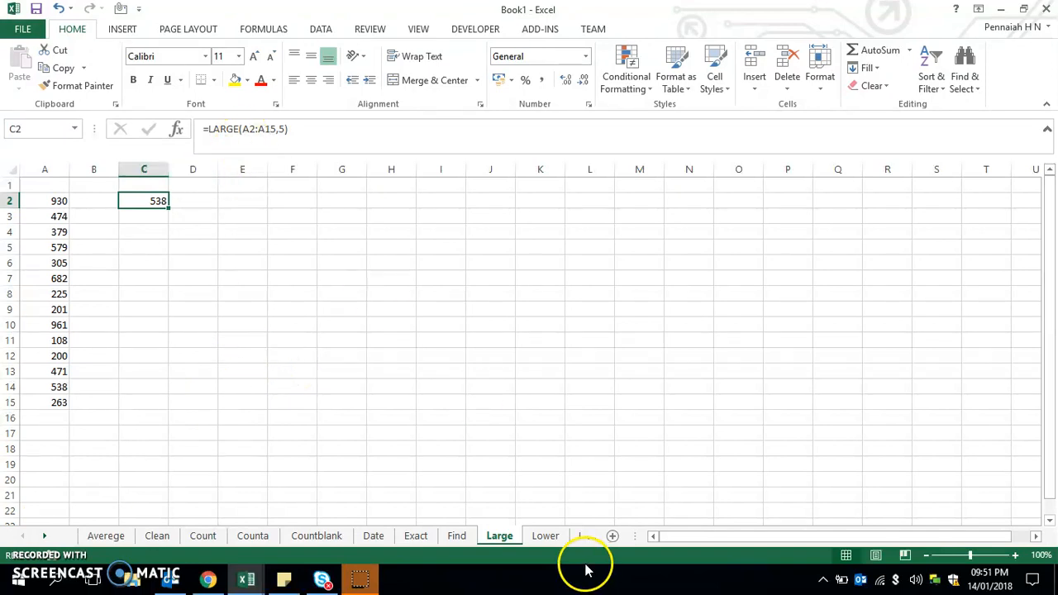
- Open the Lower worksheet, enter the text SOMETHING in B2 and fit column B to its content
{"action": "left_click", "coordinate": [538, 538]}
{"action": "left_click", "coordinate": [88, 195]}
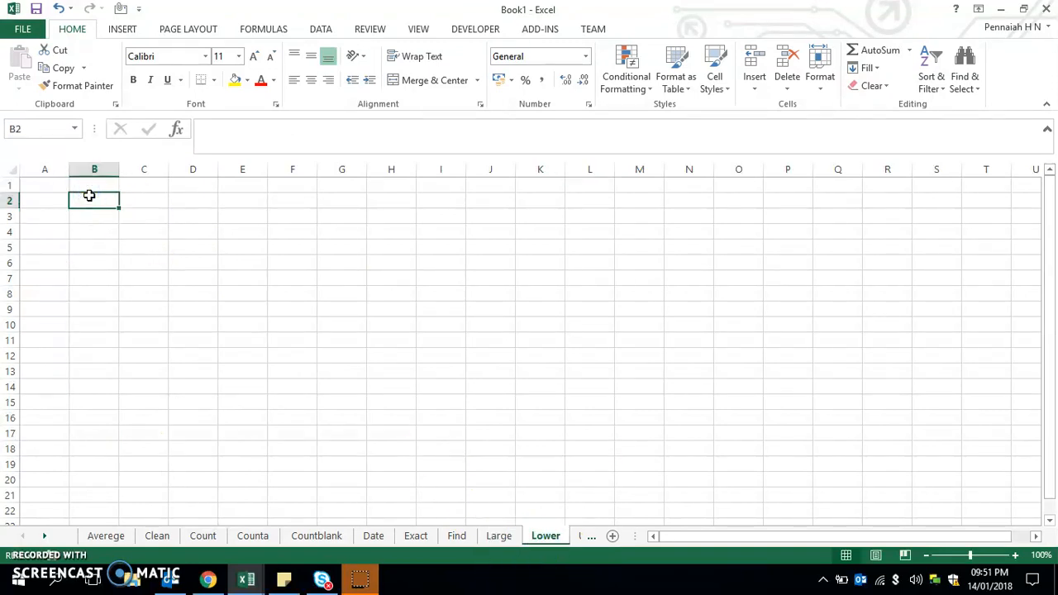
{"action": "type", "text": "SOMETHI"}
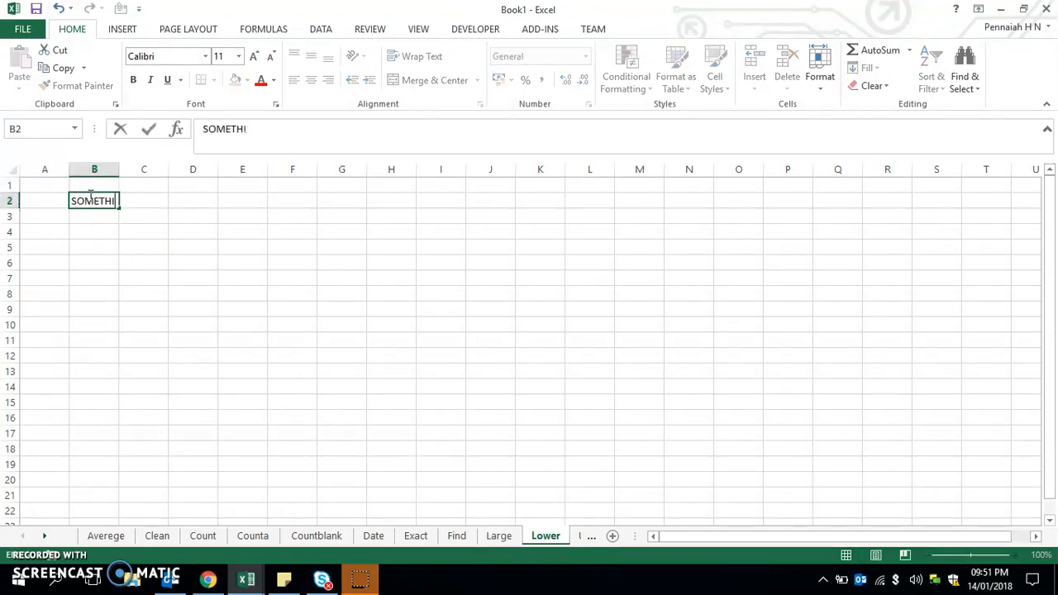
{"action": "type", "text": "NG"}
{"action": "key", "text": "Tab"}
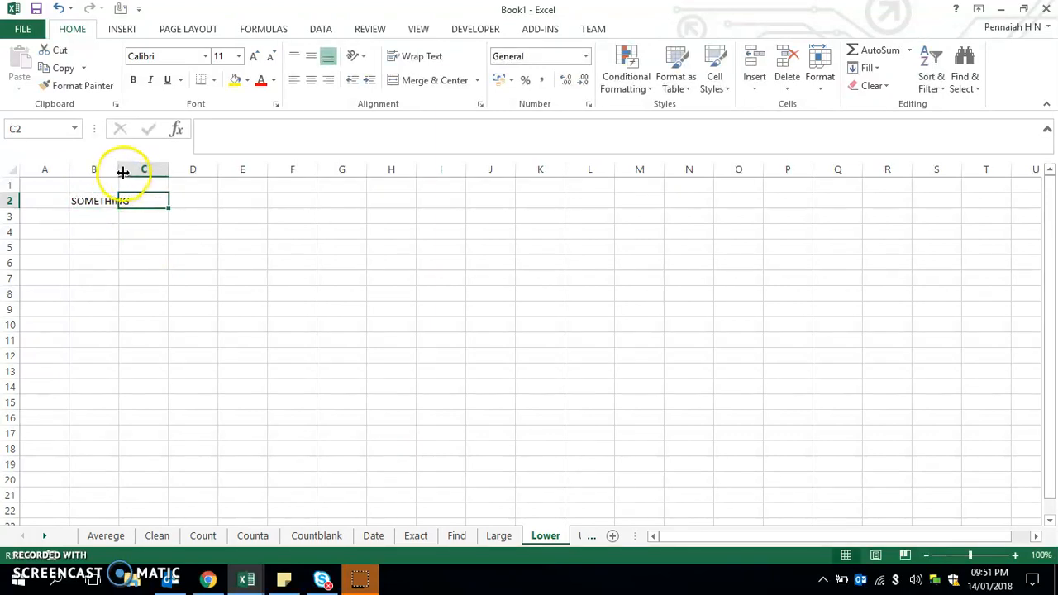
{"action": "double_click", "coordinate": [121, 171]}
- Enter the formula =LOWER(B2) in cell D2 and fit column D to the result
{"action": "left_click", "coordinate": [218, 211]}
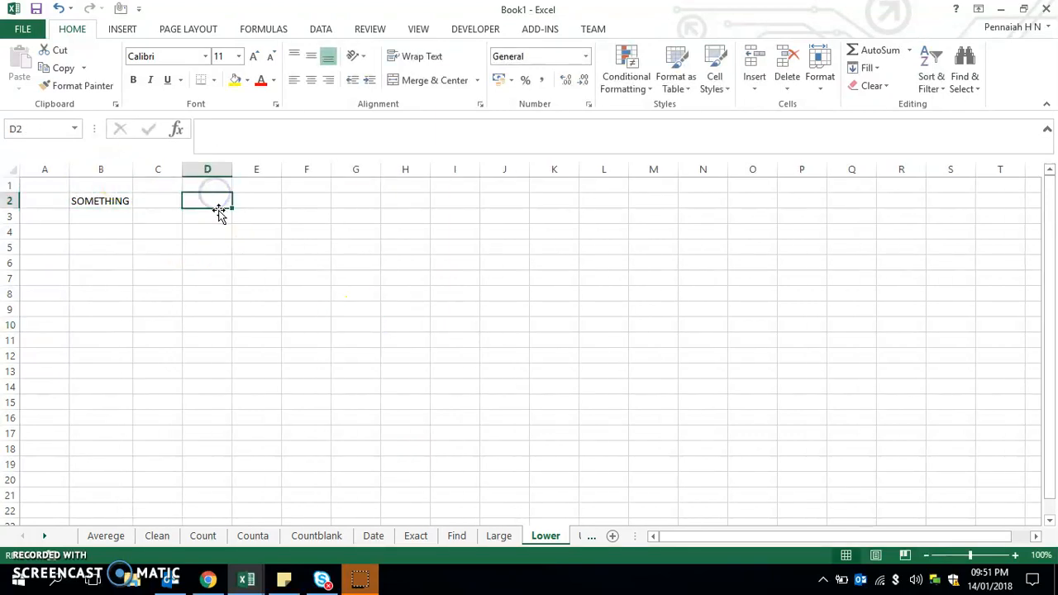
{"action": "type", "text": "="}
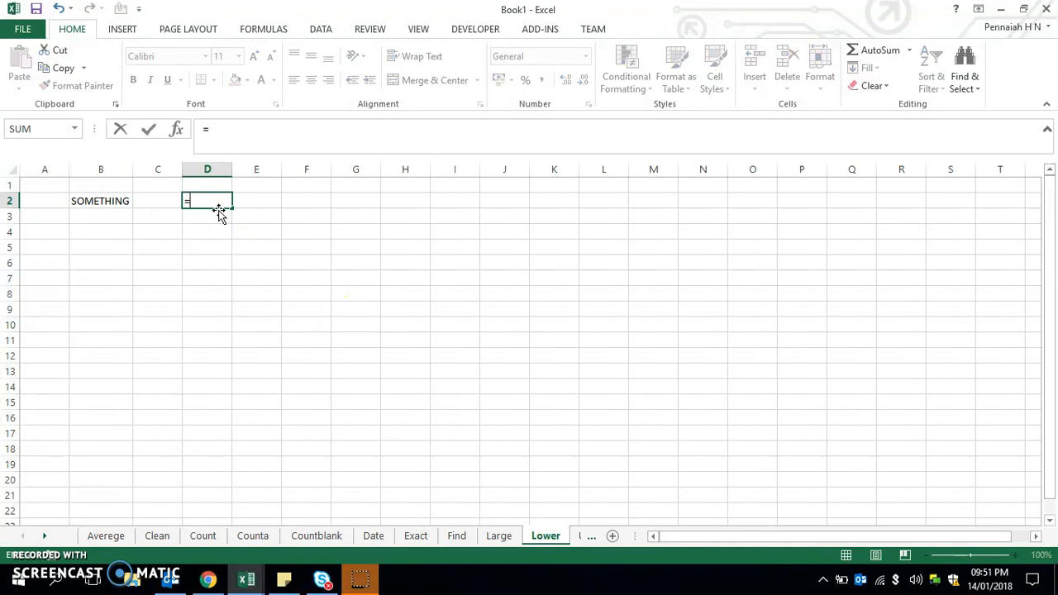
{"action": "type", "text": "low"}
{"action": "double_click", "coordinate": [225, 217]}
{"action": "left_click", "coordinate": [135, 195]}
{"action": "type", "text": ")"}
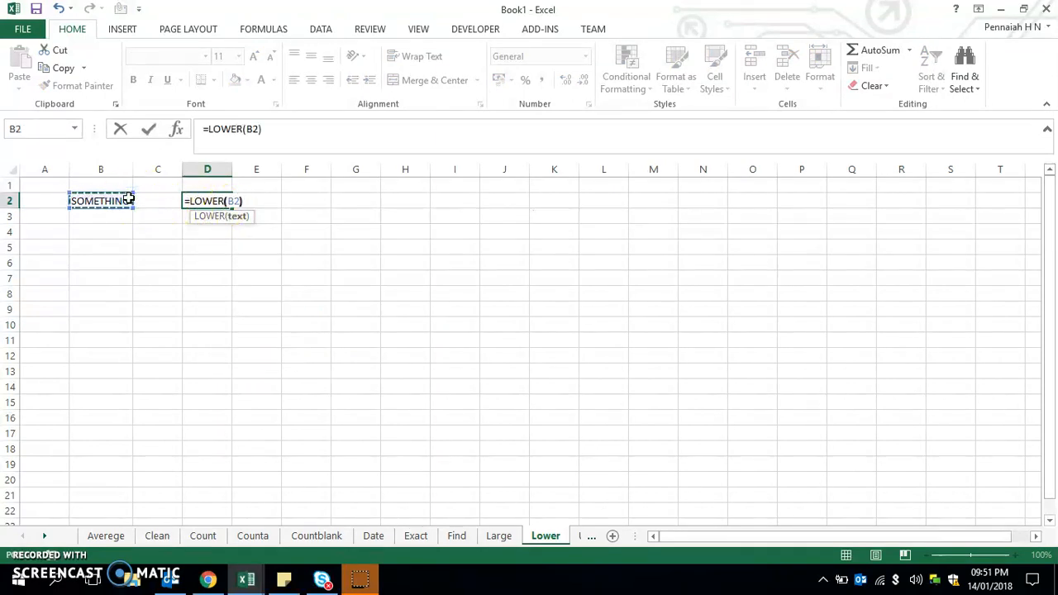
{"action": "key", "text": "Return"}
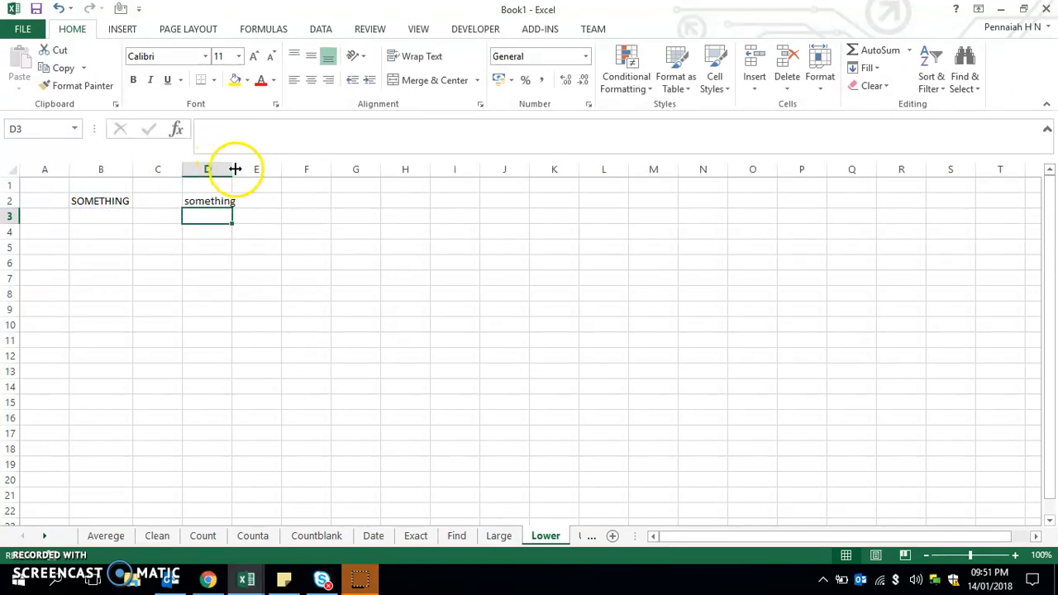
{"action": "double_click", "coordinate": [233, 170]}
{"action": "left_click", "coordinate": [208, 204]}
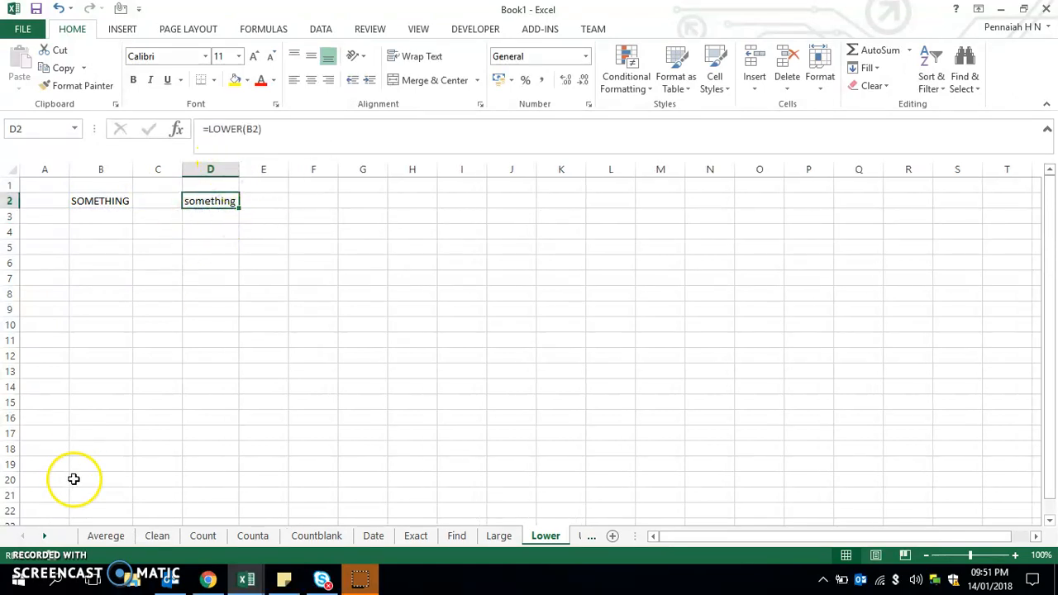
- Open the Upper worksheet and enter the lowercase text something in cell B2
{"action": "left_click", "coordinate": [588, 537]}
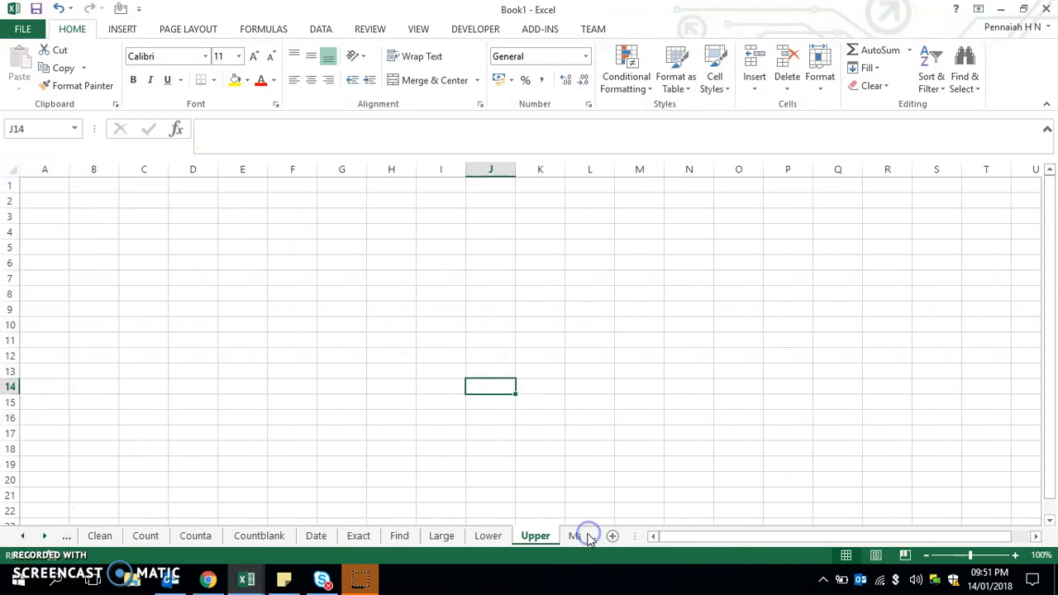
{"action": "left_click", "coordinate": [86, 203]}
{"action": "type", "text": "s"}
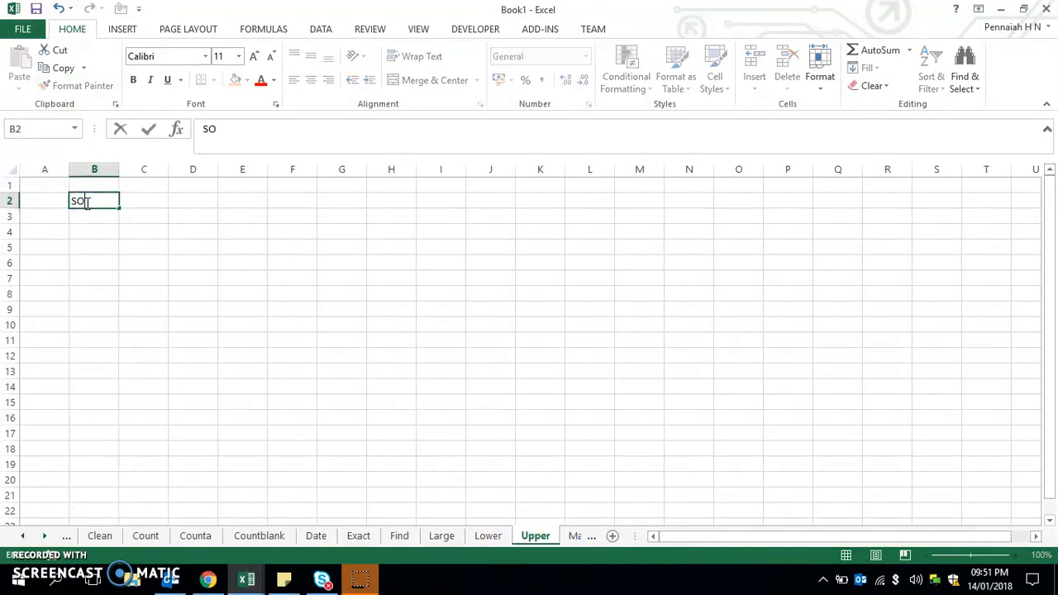
{"action": "type", "text": "omethin"}
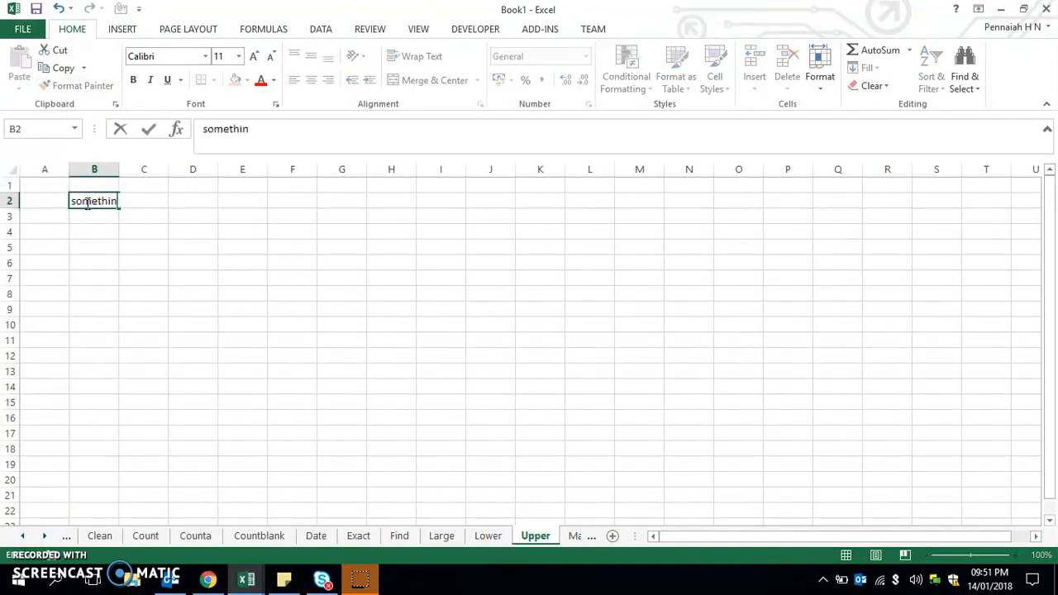
{"action": "key", "text": "Right"}
- Enter the formula =UPPER(B2) in cell D2 and widen column D to fit the result
{"action": "key", "text": "Right"}
{"action": "type", "text": "="}
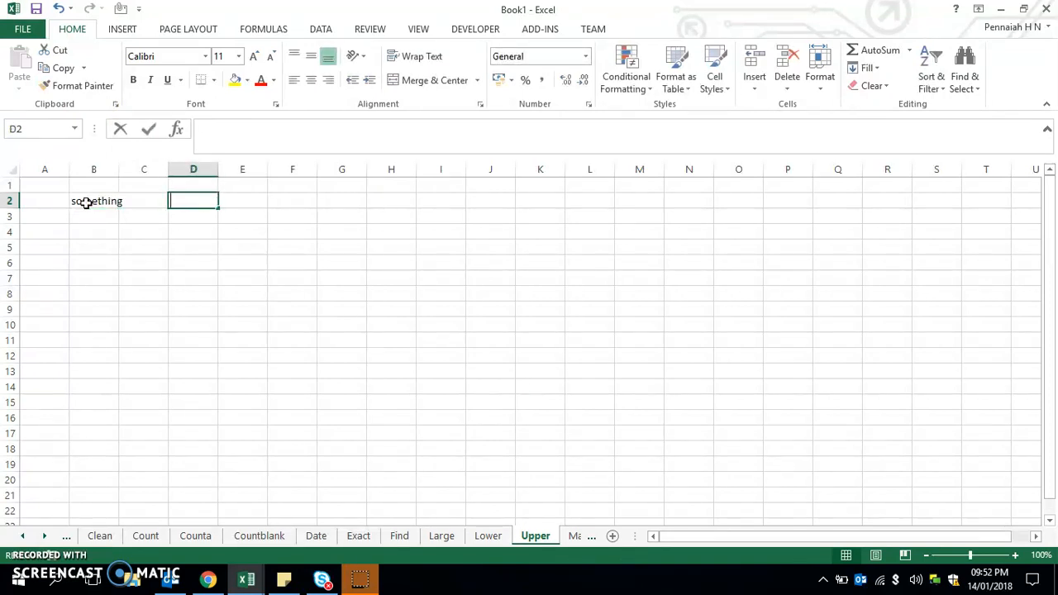
{"action": "type", "text": "up"}
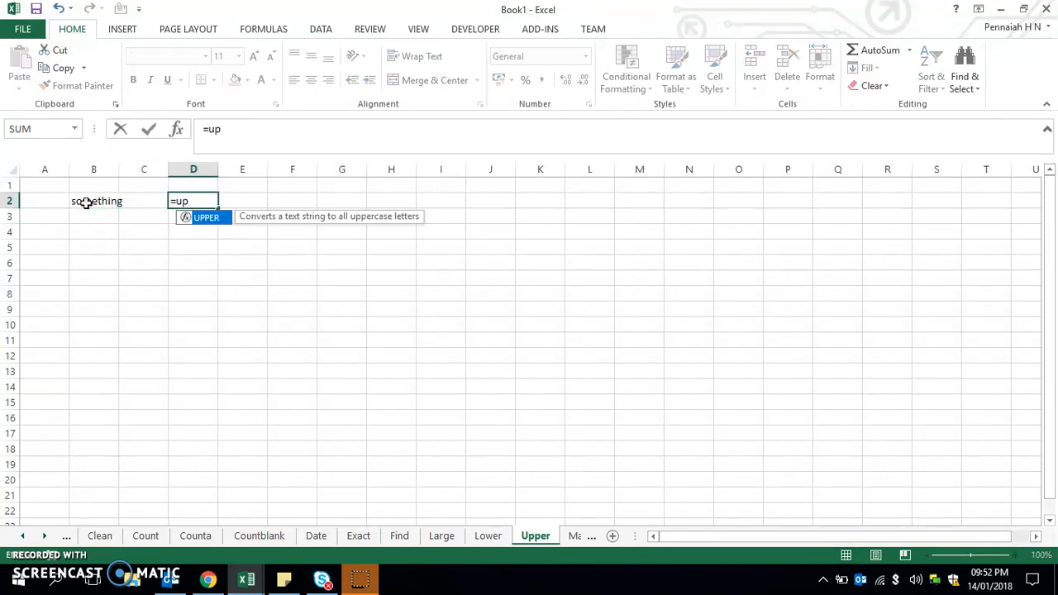
{"action": "key", "text": "Tab"}
{"action": "left_click", "coordinate": [86, 202]}
{"action": "type", "text": ")"}
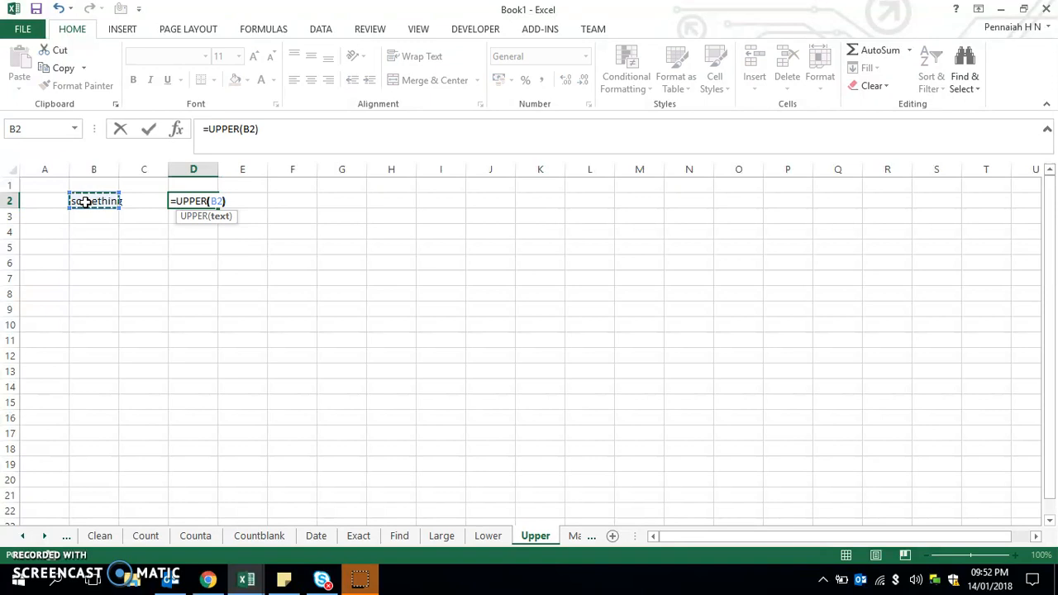
{"action": "key", "text": "Return"}
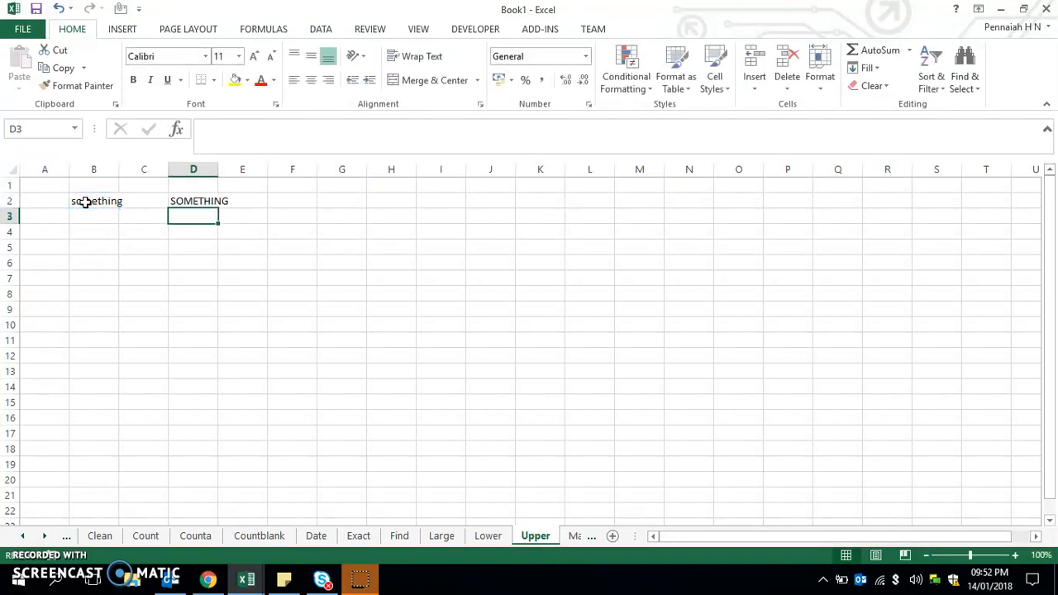
{"action": "left_click_drag", "start_coordinate": [219, 169], "coordinate": [232, 169]}
{"action": "left_click", "coordinate": [227, 245]}
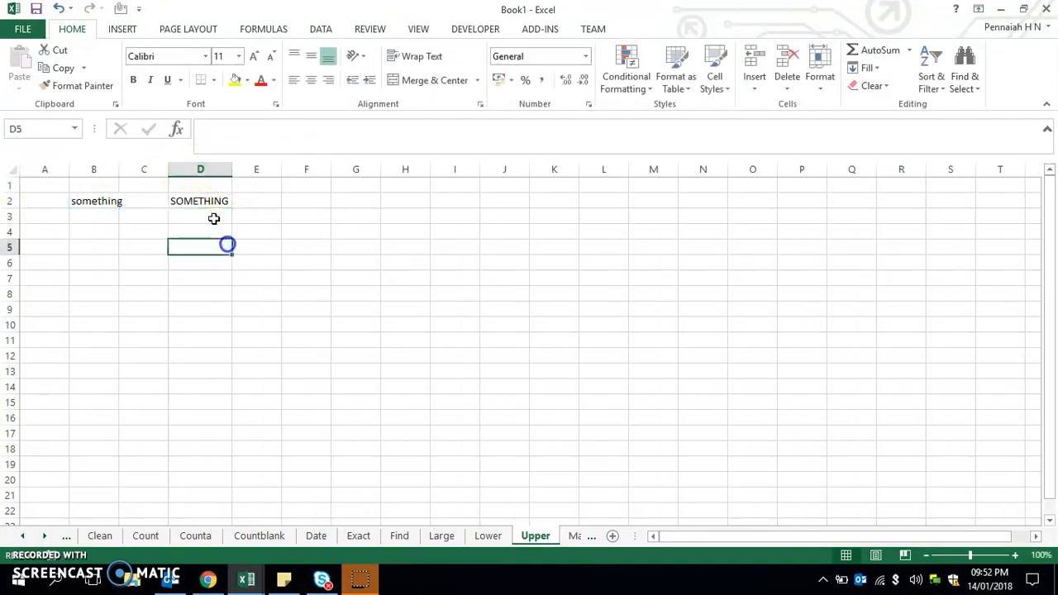
{"action": "left_click", "coordinate": [210, 202]}
- Open the Max worksheet and enter the formula =RANDBETWEEN(100,1000) in cell B2
{"action": "left_click", "coordinate": [572, 537]}
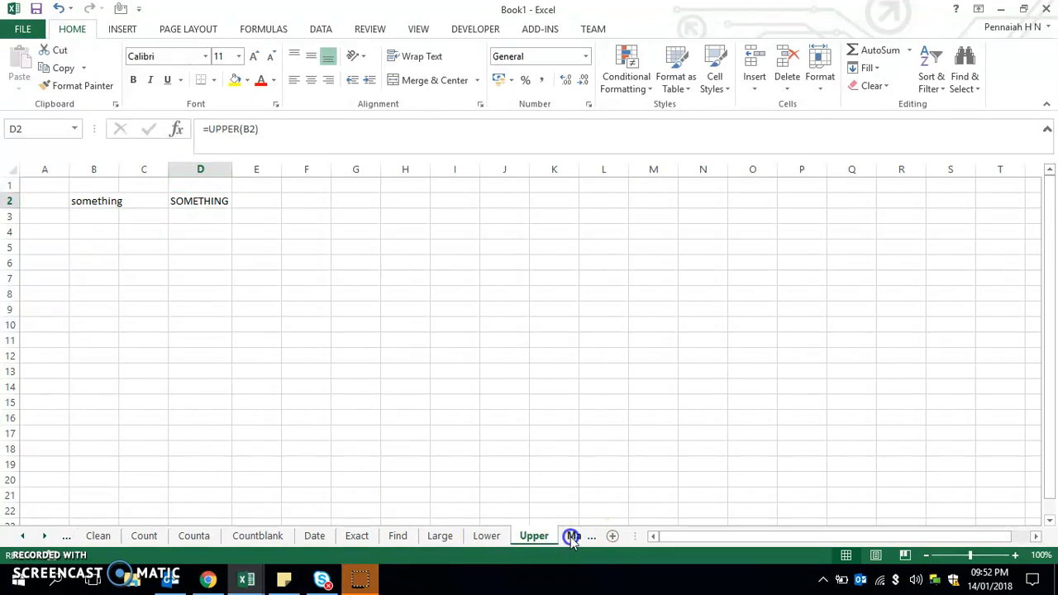
{"action": "left_click", "coordinate": [72, 204]}
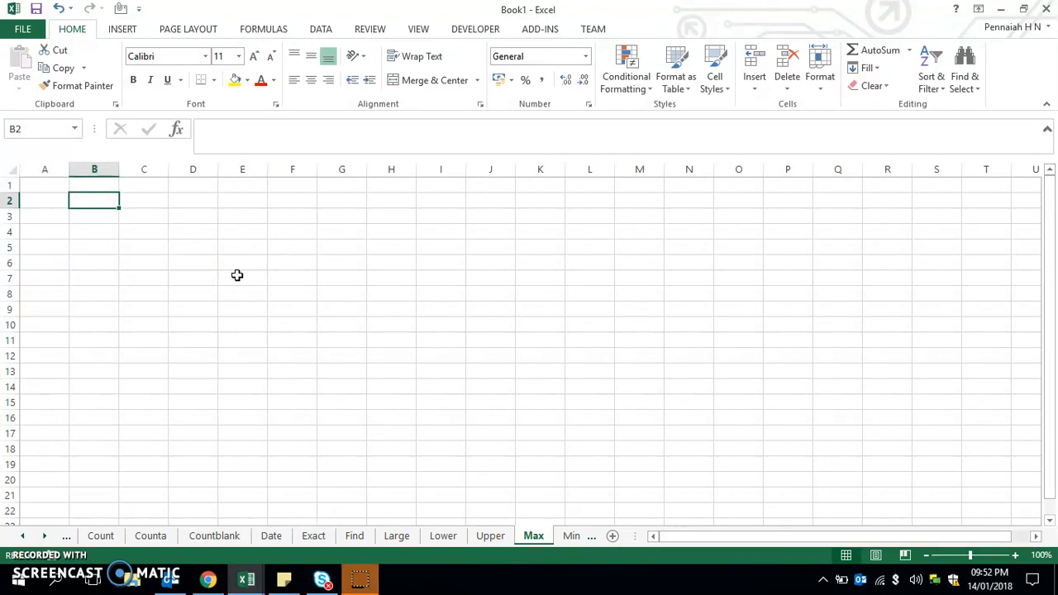
{"action": "type", "text": "=s"}
{"action": "key", "text": "BackSpace"}
{"action": "type", "text": "ran"}
{"action": "key", "text": "Down"}
{"action": "key", "text": "Tab"}
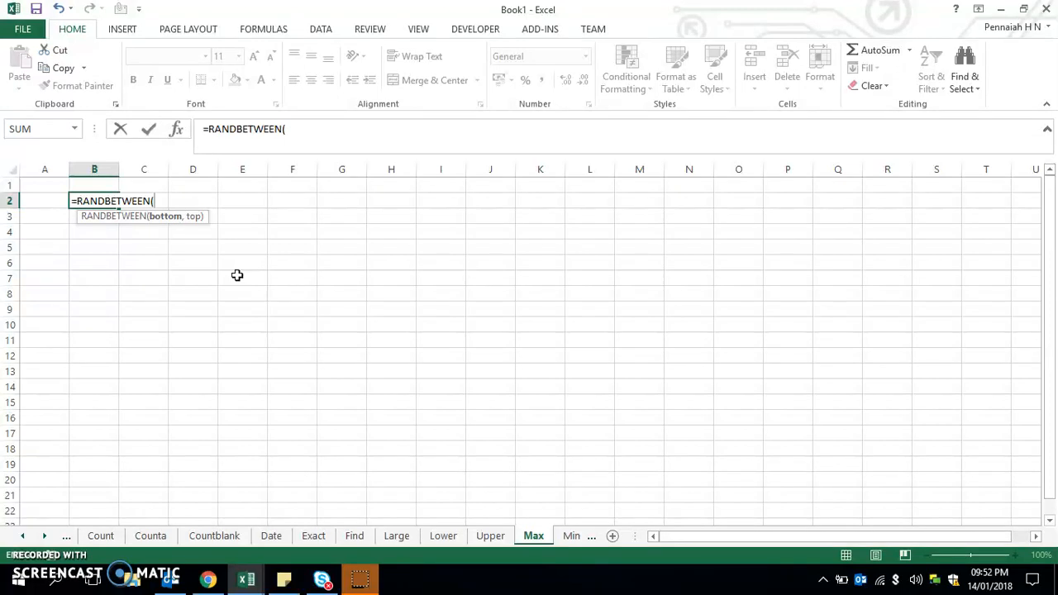
{"action": "type", "text": "100,1000)"}
{"action": "key", "text": "Return"}
- Fill the random-number formula from B2 down to cell B12
{"action": "key", "text": "Up"}
{"action": "key", "text": "ctrl+shift+Down"}
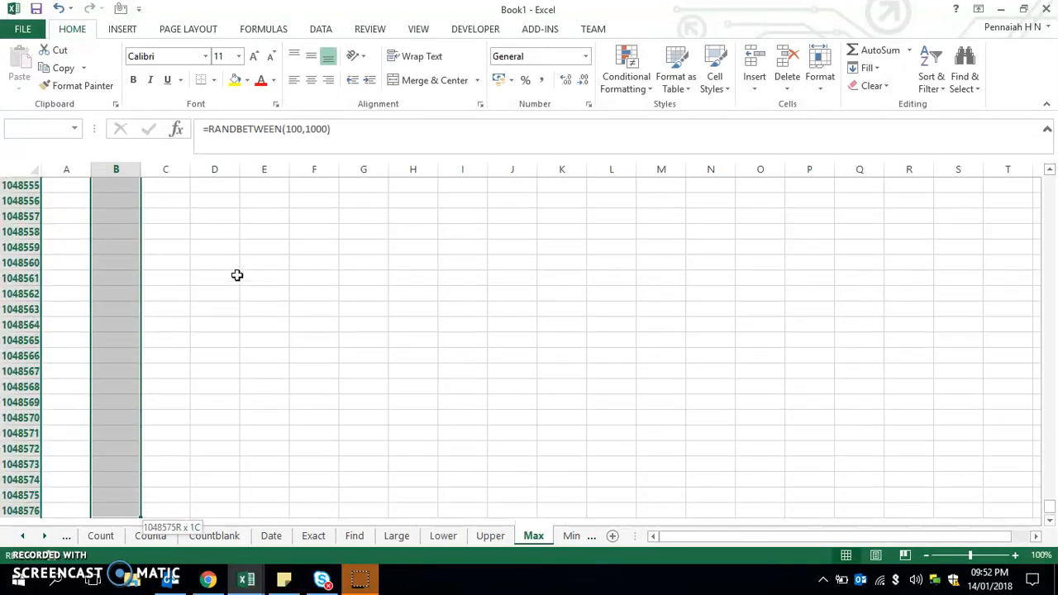
{"action": "key", "text": "ctrl+Up"}
{"action": "key", "text": "Down"}
{"action": "key", "text": "shift+Down"}
{"action": "key", "text": "shift+Down"}
{"action": "key", "text": "shift+Down"}
{"action": "key", "text": "shift+Down"}
{"action": "key", "text": "shift+Down"}
{"action": "key", "text": "shift+Down"}
{"action": "key", "text": "shift+Down"}
{"action": "key", "text": "shift+Down"}
{"action": "key", "text": "shift+Down"}
{"action": "key", "text": "shift+Down"}
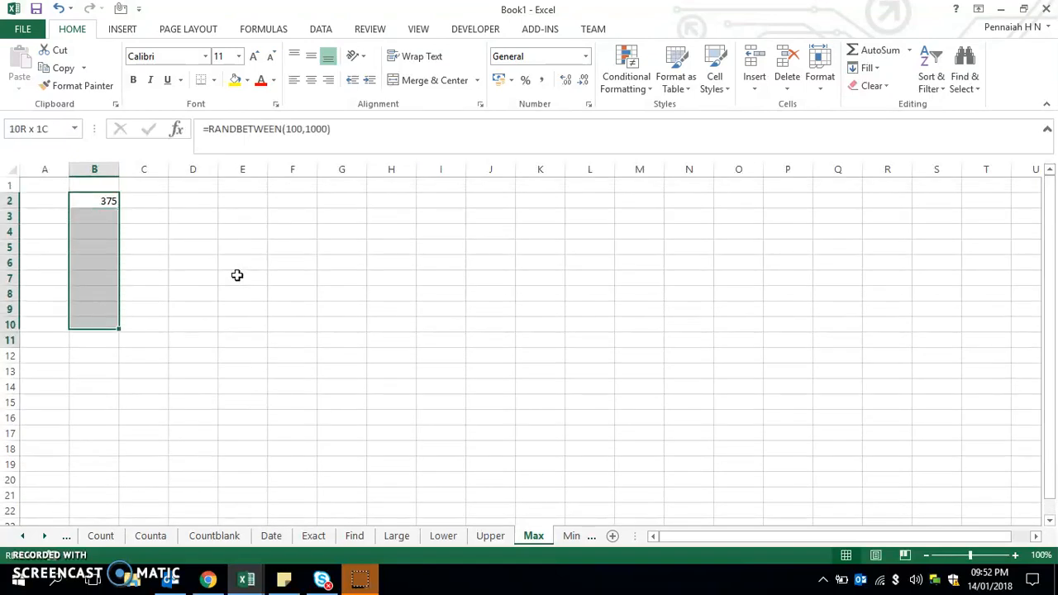
{"action": "key", "text": "ctrl+d"}
- Copy the random numbers in B2:B12 and paste them back in place as static values
{"action": "key", "text": "ctrl+c"}
{"action": "key", "text": "alt"}
{"action": "key", "text": "h"}
{"action": "key", "text": "v"}
{"action": "key", "text": "v"}
{"action": "key", "text": "Escape"}
- Enter the formula =MAX(B2:B12) in cell D2 of the Max worksheet
{"action": "key", "text": "Right"}
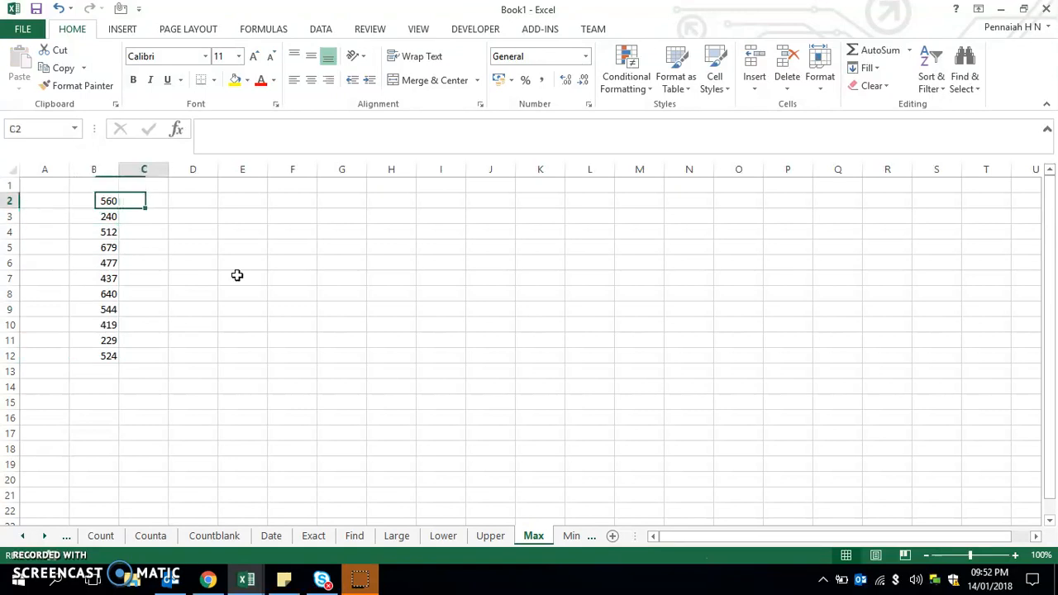
{"action": "key", "text": "Right"}
{"action": "type", "text": "=max"}
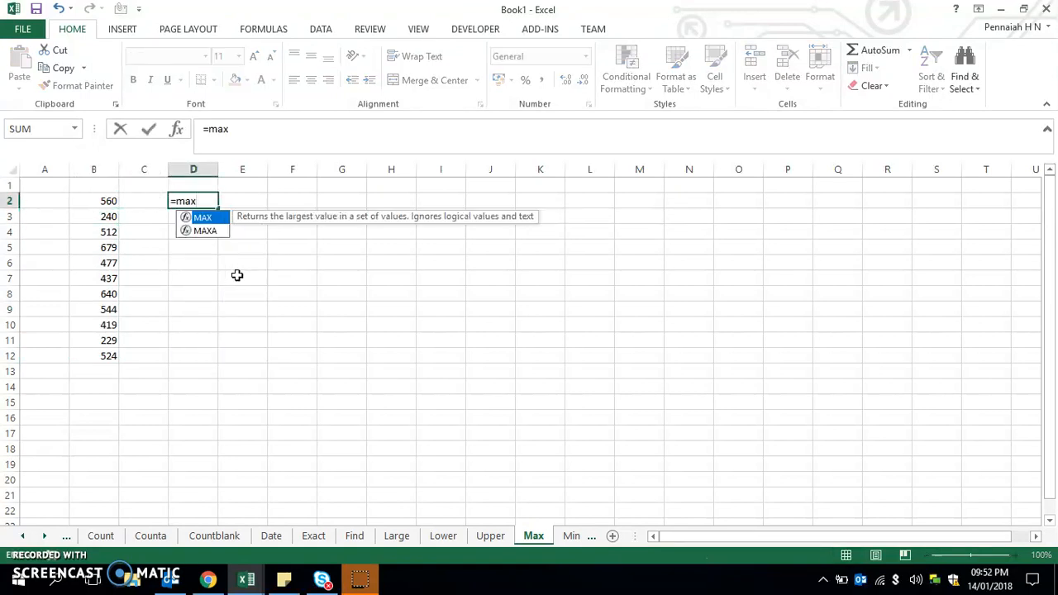
{"action": "key", "text": "Tab"}
{"action": "key", "text": "Left"}
{"action": "key", "text": "Left"}
{"action": "key", "text": "shift+Down"}
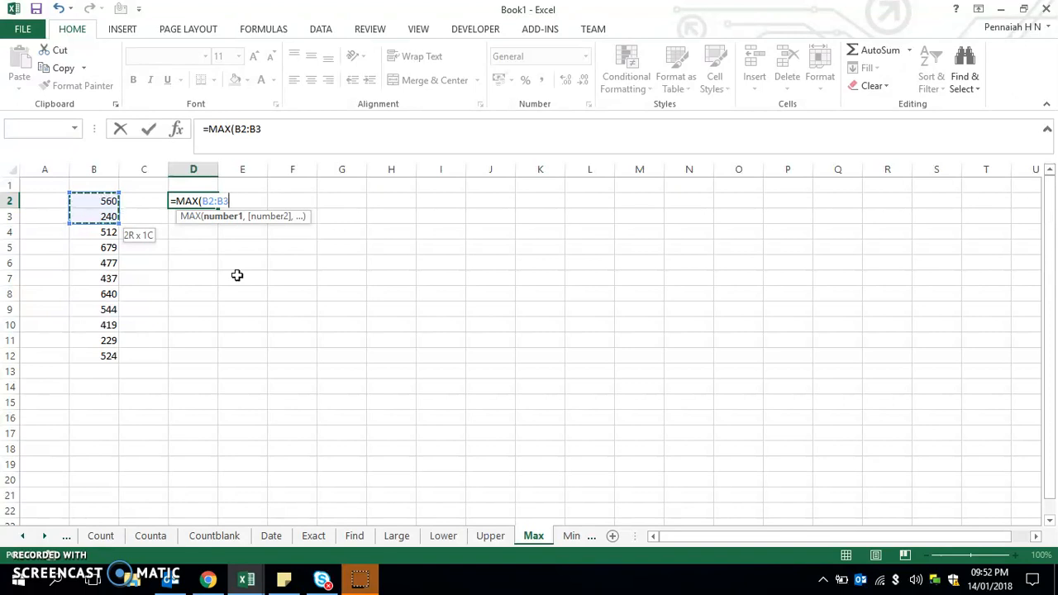
{"action": "key", "text": "shift+Down"}
{"action": "key", "text": "shift+Down"}
{"action": "key", "text": "shift+Down"}
{"action": "key", "text": "shift+Down"}
{"action": "key", "text": "shift+Down"}
{"action": "key", "text": "shift+Down"}
{"action": "key", "text": "shift+Down"}
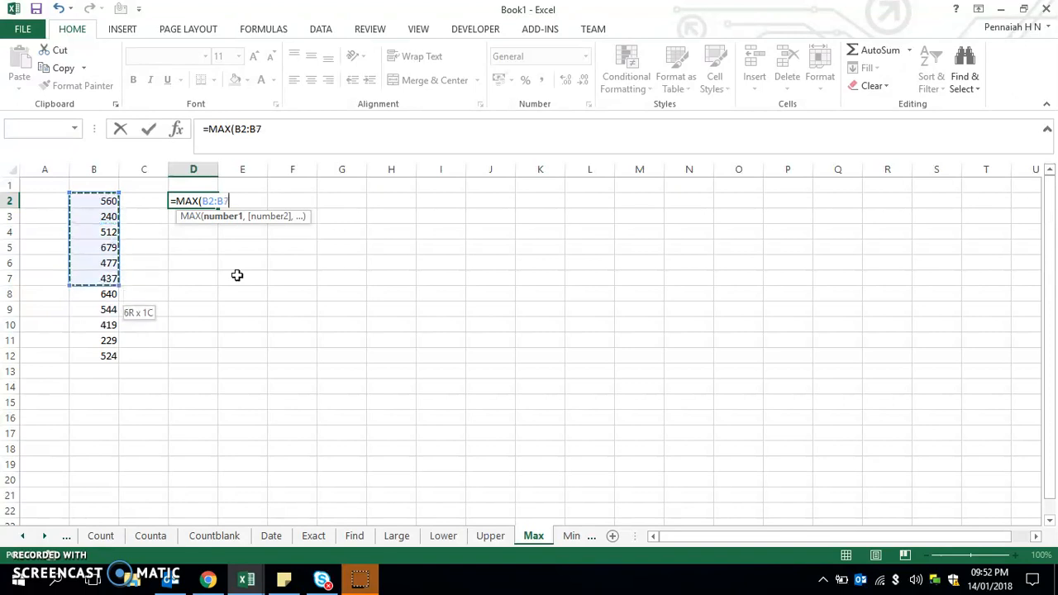
{"action": "key", "text": "shift+Down"}
{"action": "key", "text": "shift+Down"}
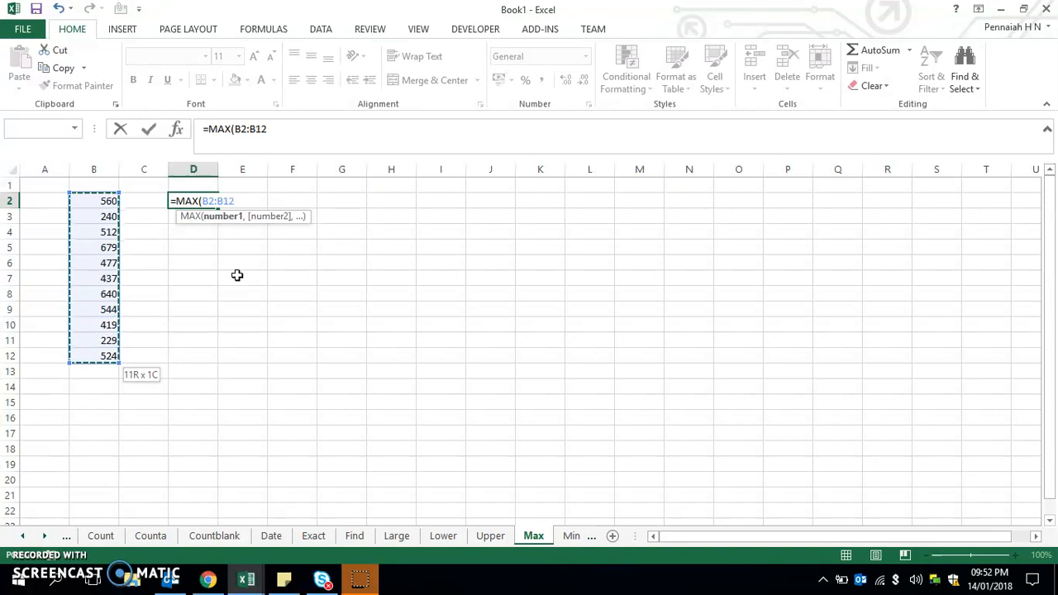
{"action": "type", "text": ")"}
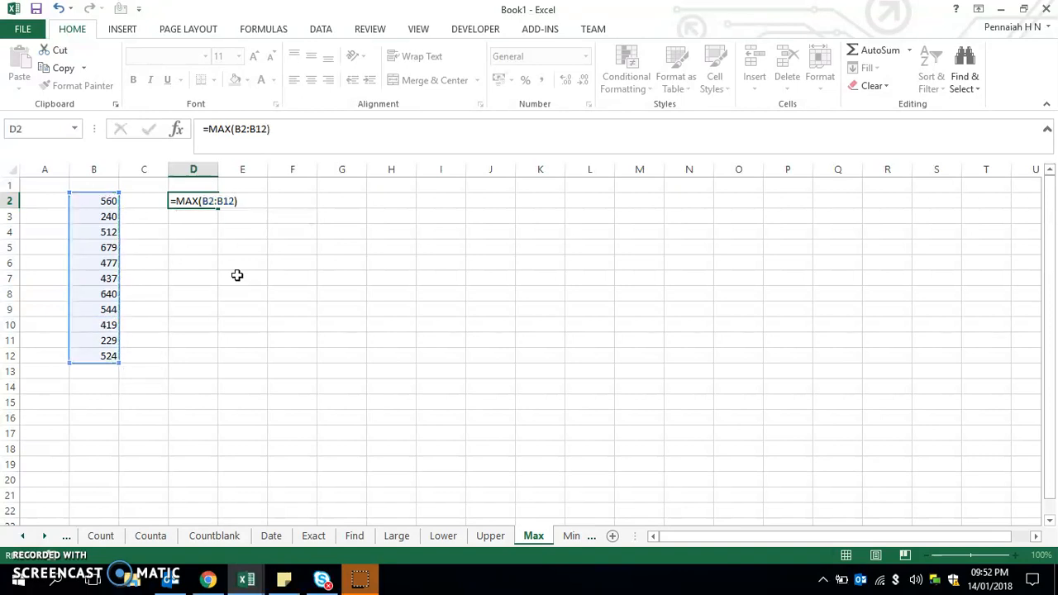
{"action": "key", "text": "Return"}
{"action": "key", "text": "Up"}
{"action": "key", "text": "Left"}
{"action": "key", "text": "Left"}
{"action": "key", "text": "Right"}
{"action": "key", "text": "Right"}
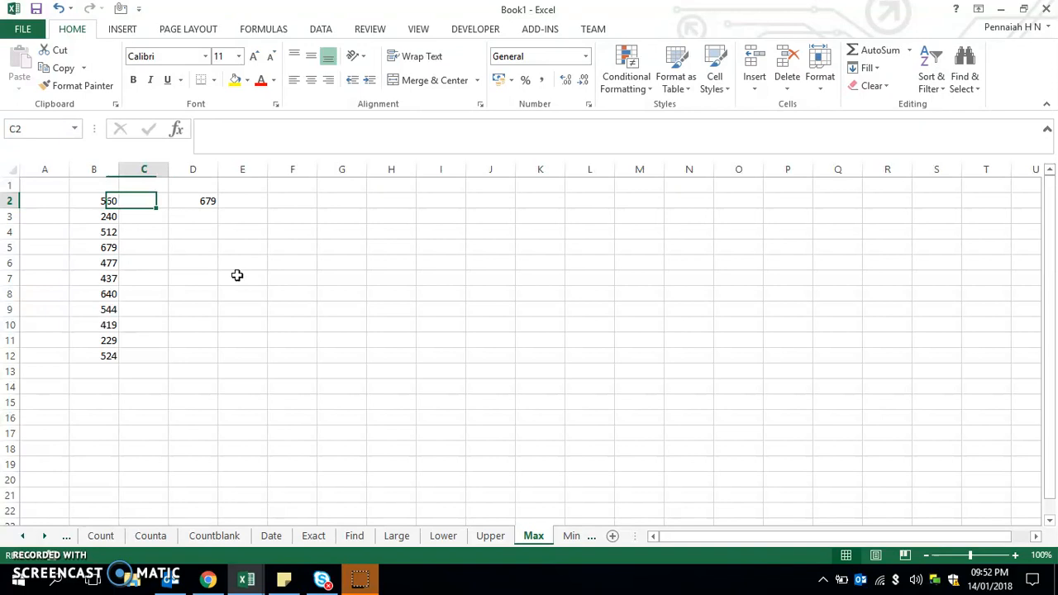
- Copy the numbers in B2:B12 of the Max worksheet and paste them into the Min worksheet starting at cell B3
{"action": "left_click_drag", "start_coordinate": [100, 203], "coordinate": [101, 212]}
{"action": "key", "text": "ctrl+q"}
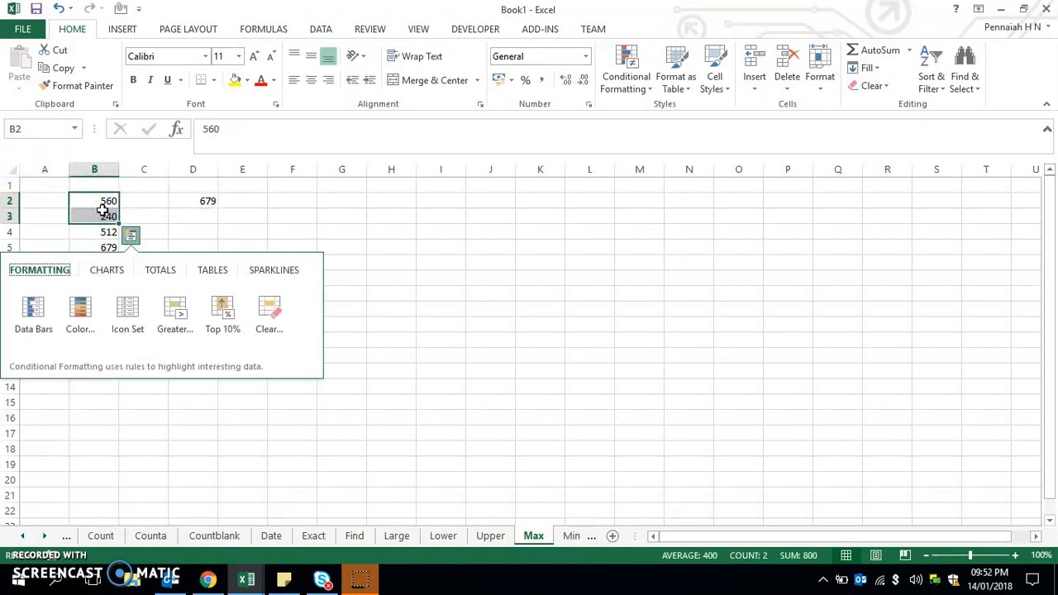
{"action": "left_click", "coordinate": [102, 210]}
{"action": "key", "text": "Up"}
{"action": "key", "text": "ctrl+shift+Down"}
{"action": "key", "text": "ctrl+c"}
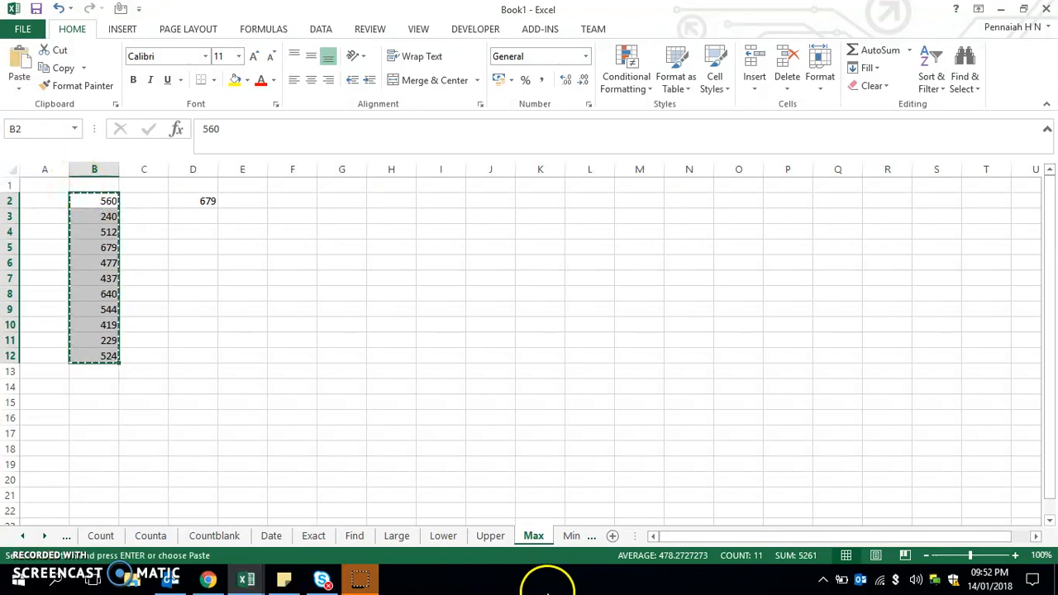
{"action": "left_click", "coordinate": [571, 536]}
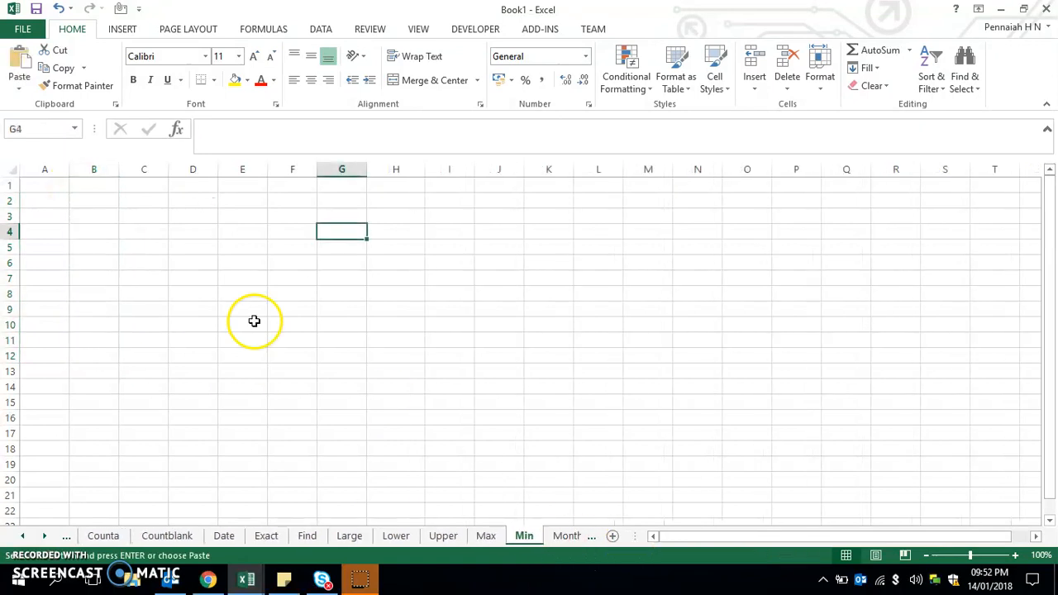
{"action": "left_click", "coordinate": [107, 214]}
{"action": "key", "text": "ctrl+v"}
- Enter the formula =MIN(B3:B13) in cell D3 of the Min worksheet
{"action": "left_click", "coordinate": [231, 309]}
{"action": "left_click", "coordinate": [157, 217]}
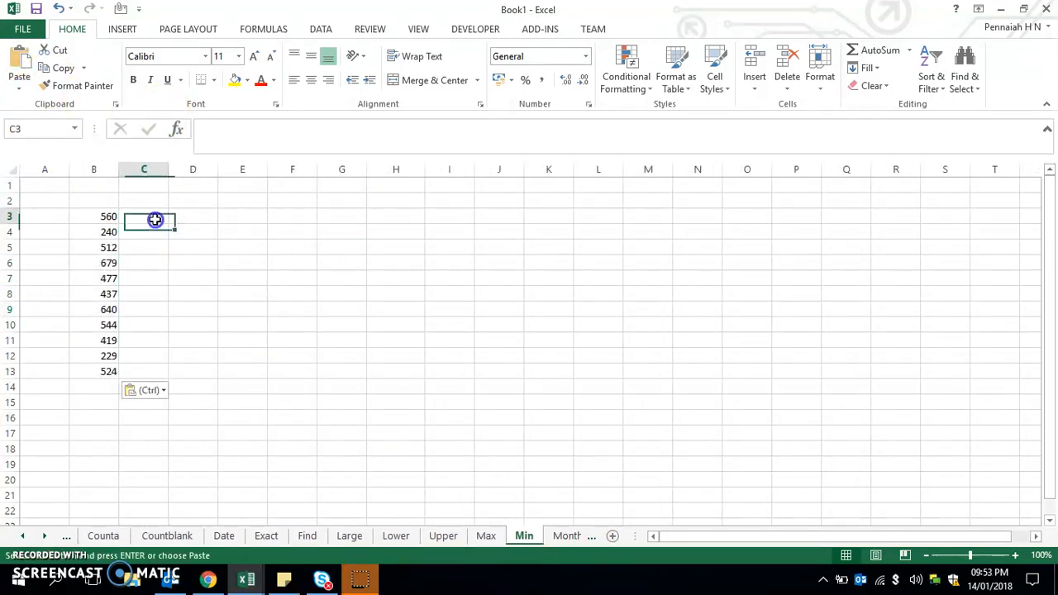
{"action": "left_click", "coordinate": [206, 218]}
{"action": "type", "text": "=min"}
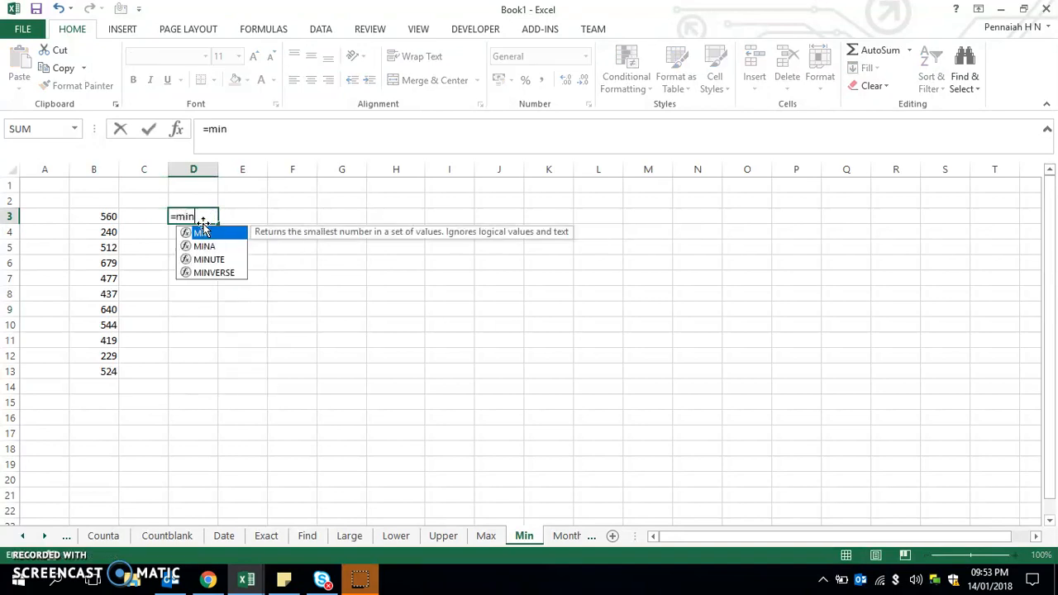
{"action": "key", "text": "Tab"}
{"action": "key", "text": "Left"}
{"action": "key", "text": "Left"}
{"action": "key", "text": "ctrl+shift+Down"}
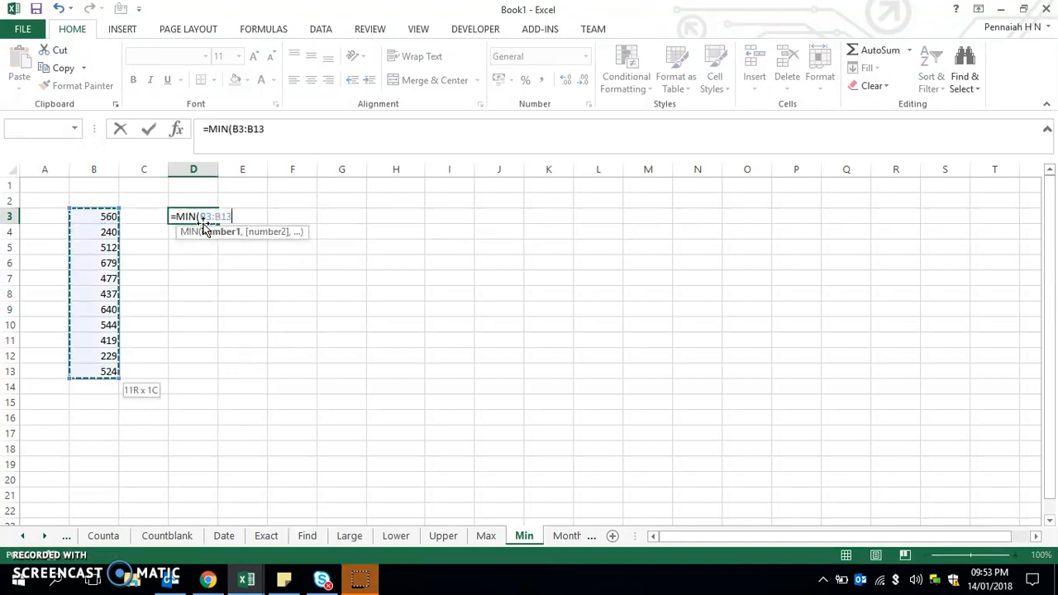
{"action": "key", "text": "Return"}
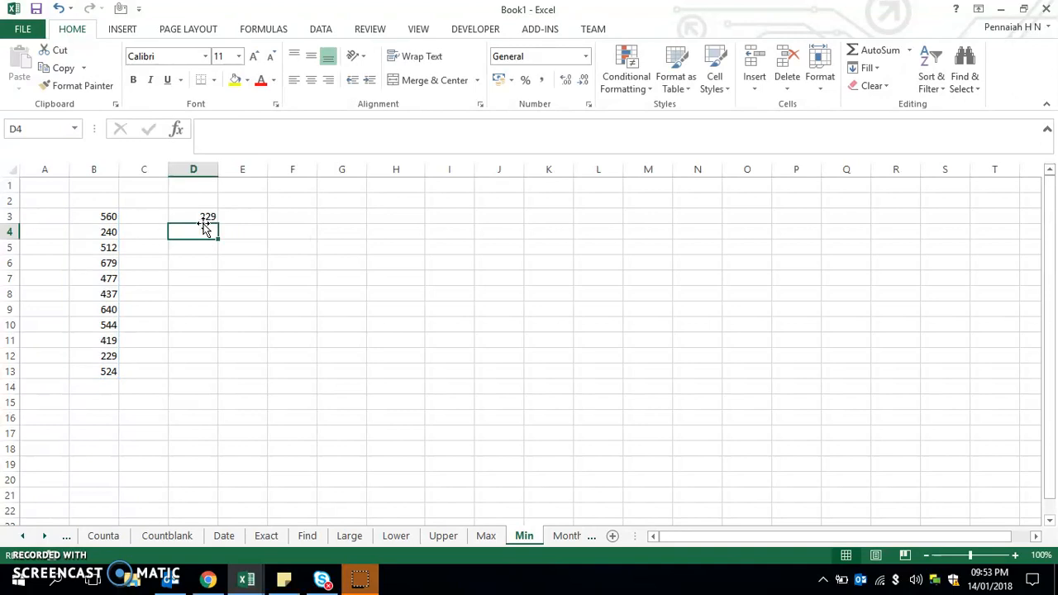
{"action": "left_click", "coordinate": [257, 278]}
- Open the Month worksheet and enter the current date, 14/01/2018, in cell B4
{"action": "left_click", "coordinate": [567, 536]}
{"action": "left_click", "coordinate": [224, 280]}
{"action": "left_click", "coordinate": [96, 230]}
{"action": "key", "text": "ctrl+semicolon"}
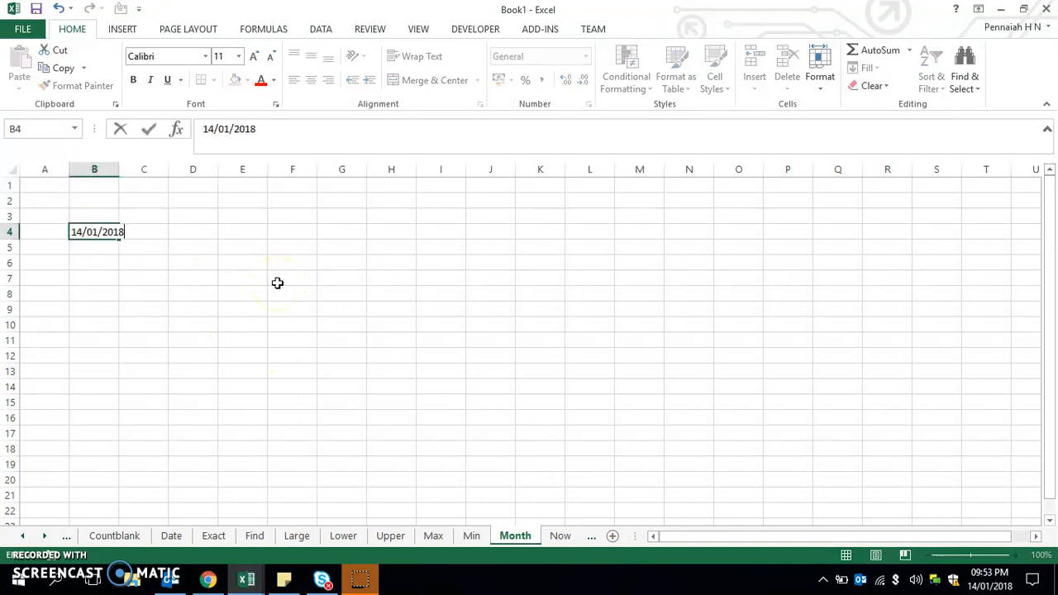
{"action": "key", "text": "Return"}
- Enter the formula =MONTH(B4) in cell D4 to extract the month number from the date
{"action": "key", "text": "Up"}
{"action": "key", "text": "Right"}
{"action": "key", "text": "Right"}
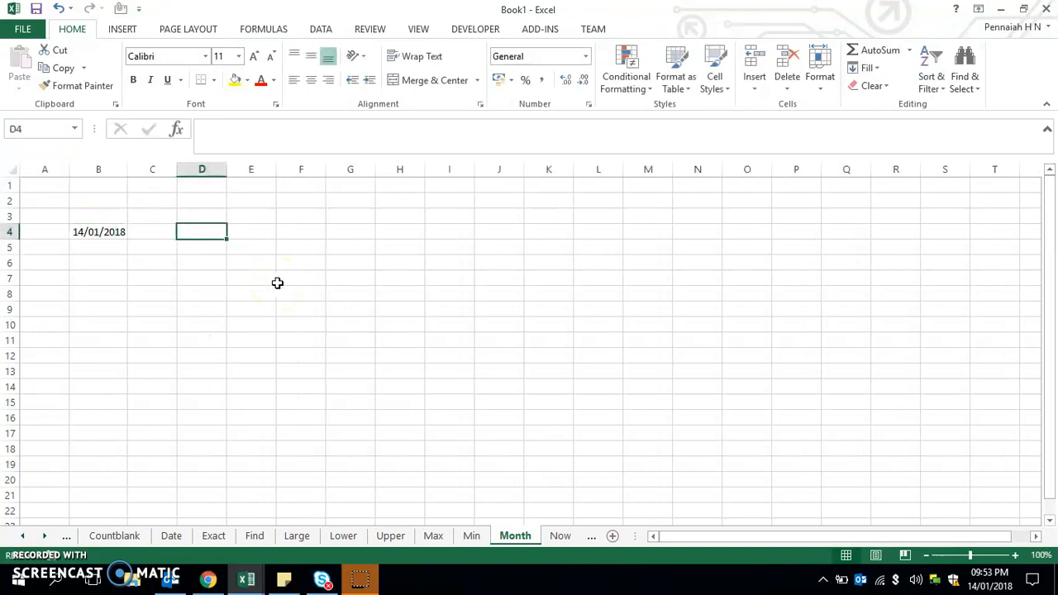
{"action": "key", "text": "Left"}
{"action": "key", "text": "Left"}
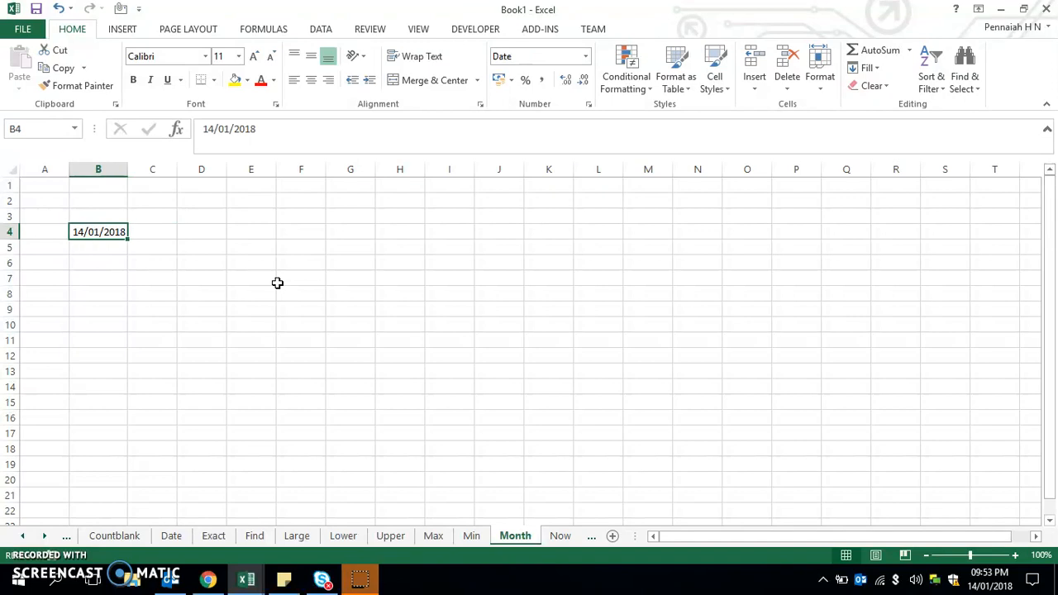
{"action": "key", "text": "Right"}
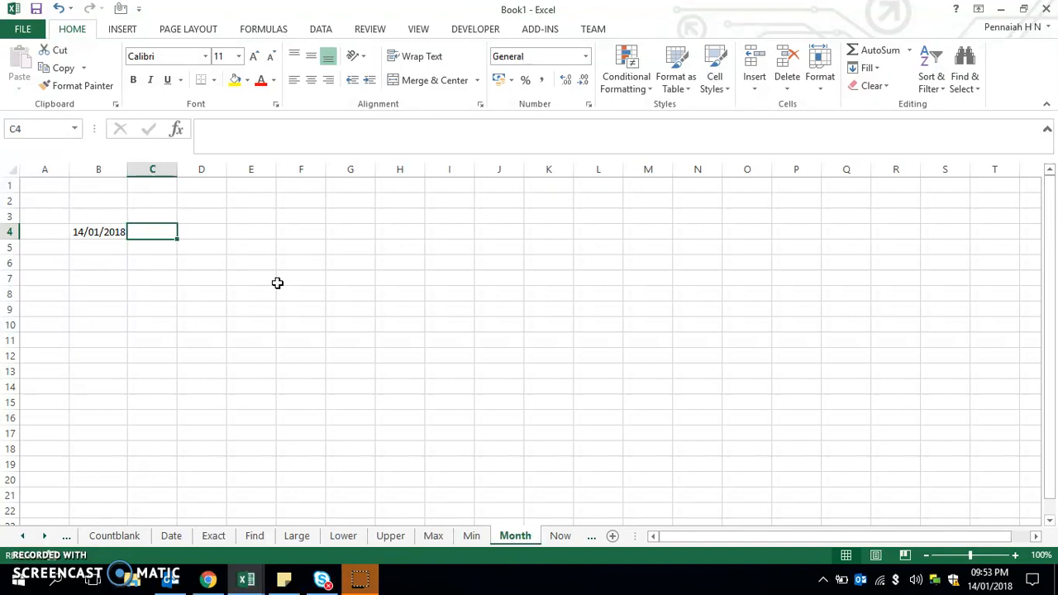
{"action": "key", "text": "Right"}
{"action": "key", "text": "Left"}
{"action": "key", "text": "Right"}
{"action": "type", "text": "=mon"}
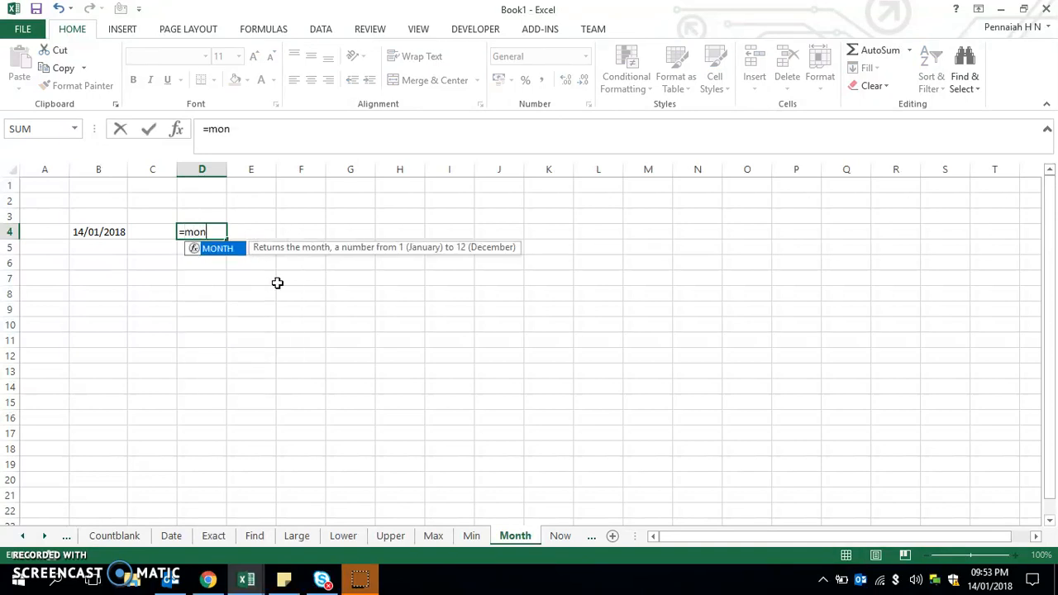
{"action": "key", "text": "Tab"}
{"action": "key", "text": "BackSpace"}
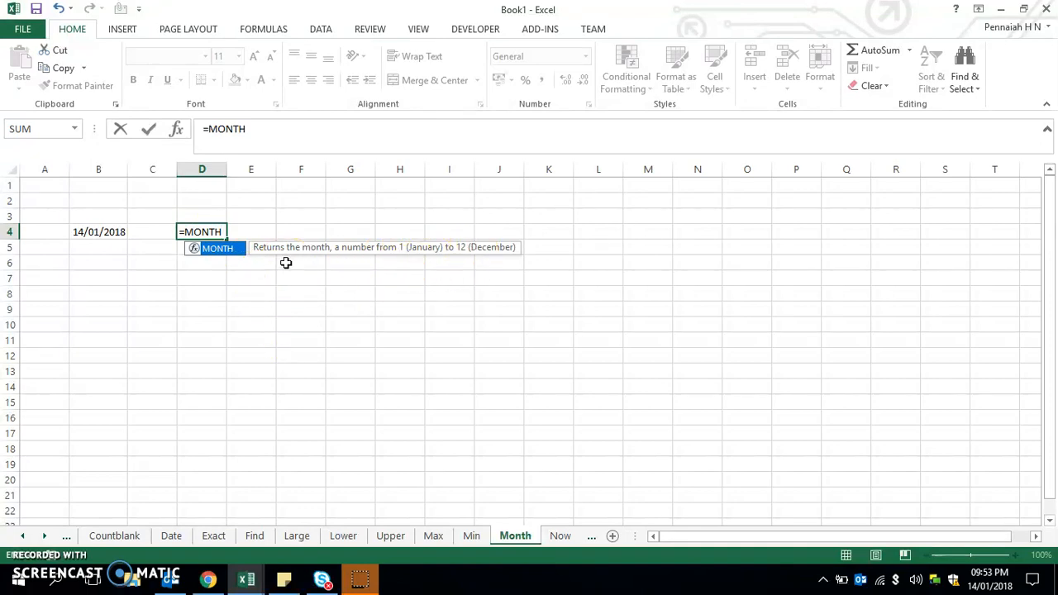
{"action": "type", "text": "("}
{"action": "left_click", "coordinate": [111, 234]}
{"action": "type", "text": ")"}
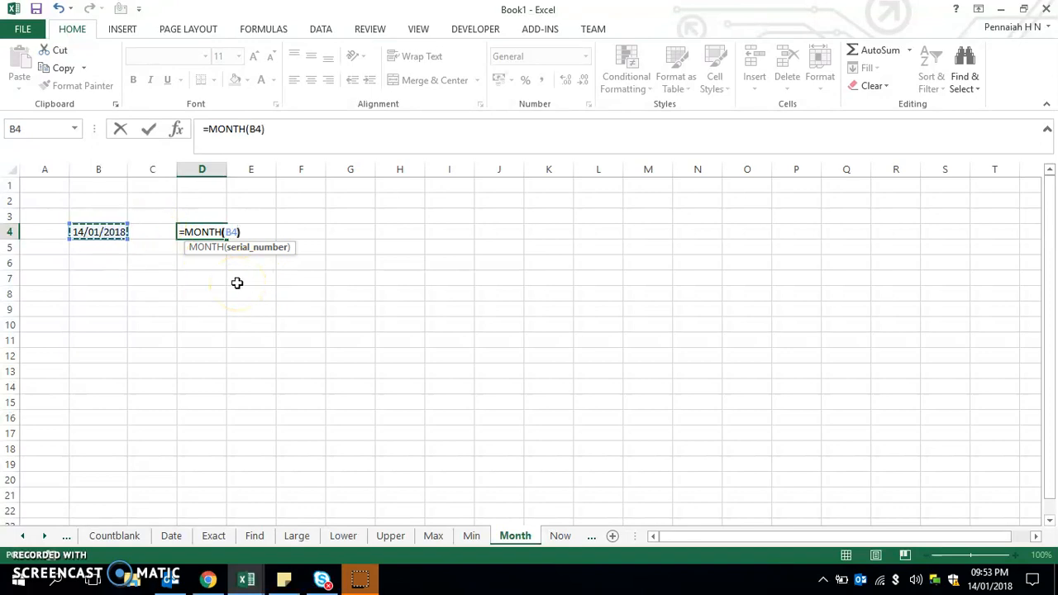
{"action": "key", "text": "ctrl+Return"}
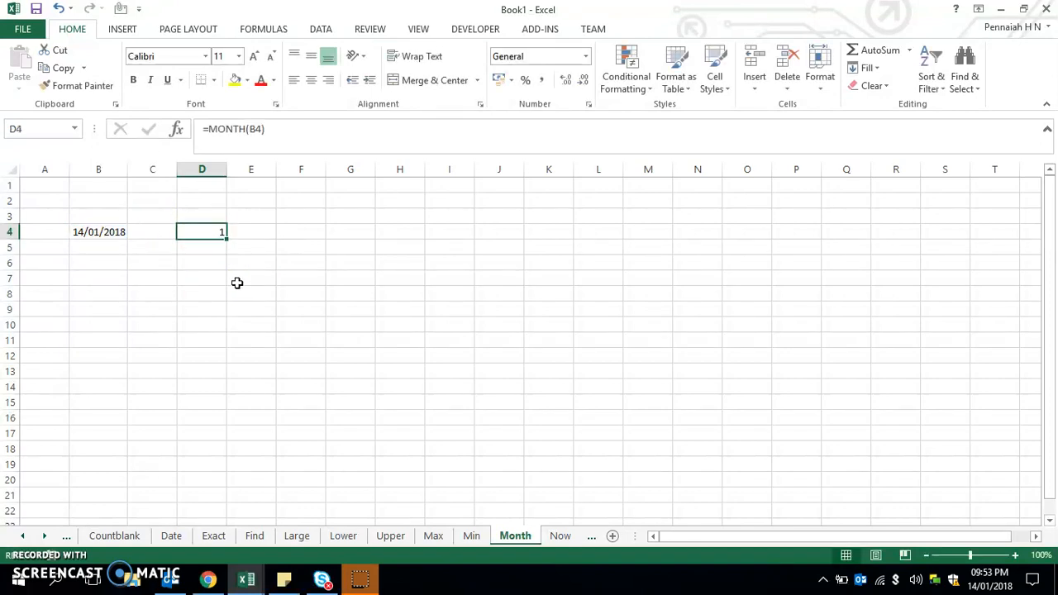
- Enter the formula =TEXT(D4,"mmmm") in cell F4 to show the month as a name
{"action": "key", "text": "Right"}
{"action": "key", "text": "Right"}
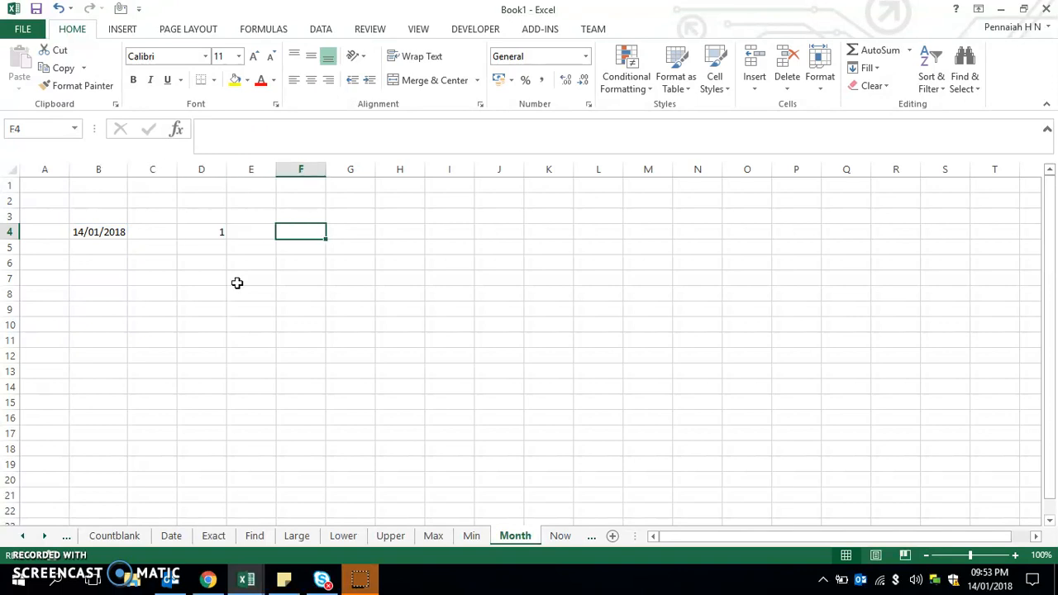
{"action": "type", "text": "=te"}
{"action": "key", "text": "Tab"}
{"action": "key", "text": "Left"}
{"action": "key", "text": "Left"}
{"action": "type", "text": ",\"MM"}
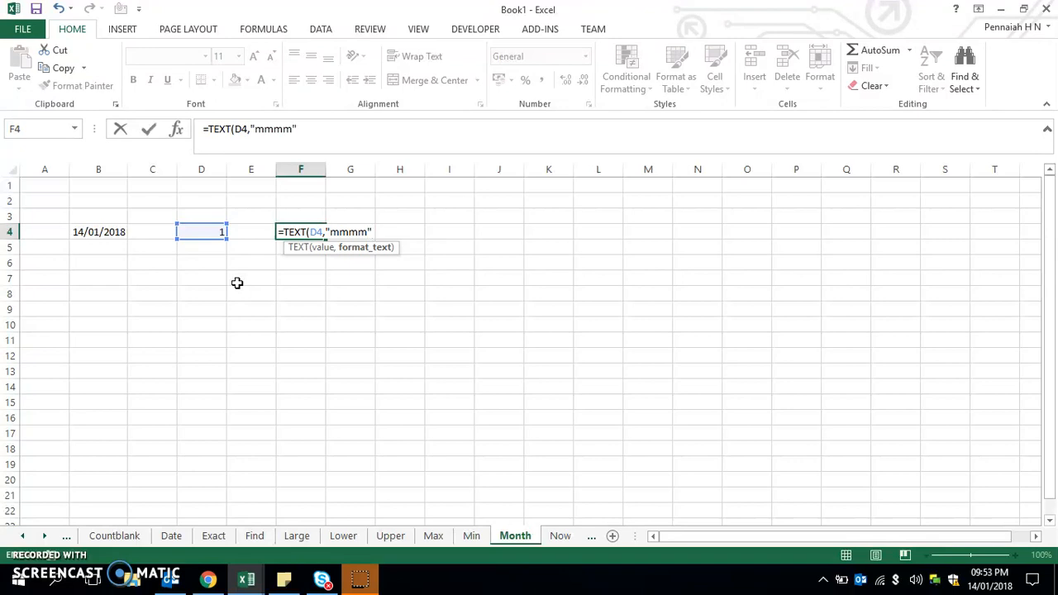
{"action": "type", "text": "mm\")"}
{"action": "key", "text": "Return"}
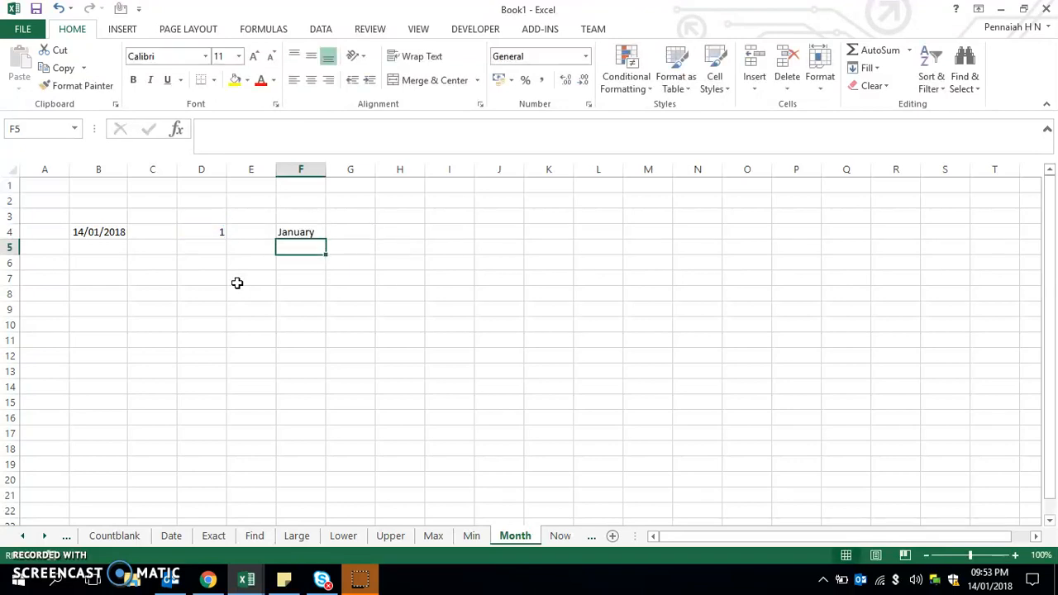
{"action": "key", "text": "Up"}
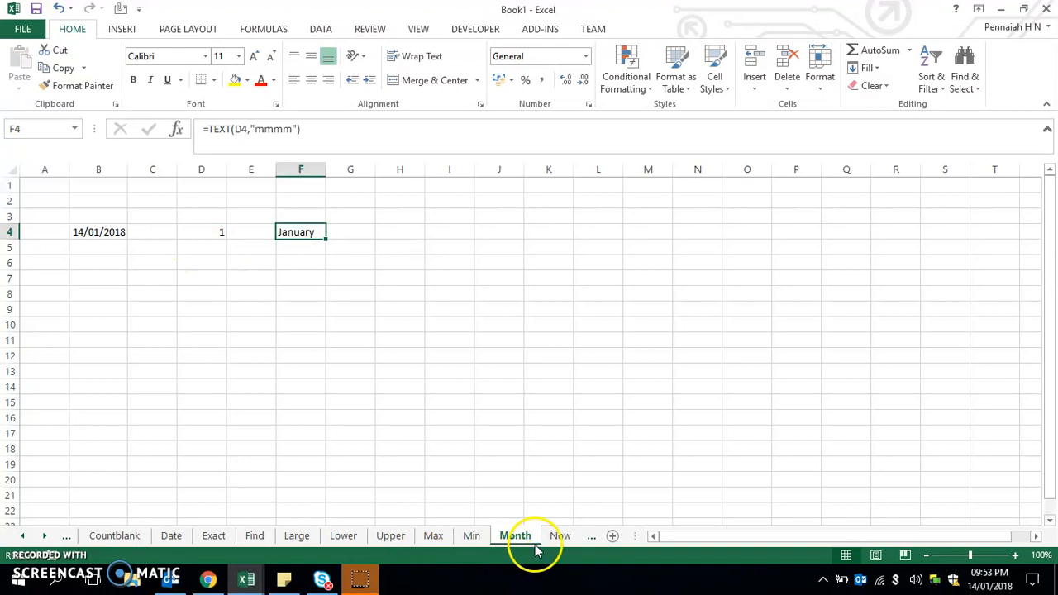
- Open the Now worksheet and enter the formula =NOW() in cell C4
{"action": "left_click", "coordinate": [559, 538]}
{"action": "left_click", "coordinate": [143, 230]}
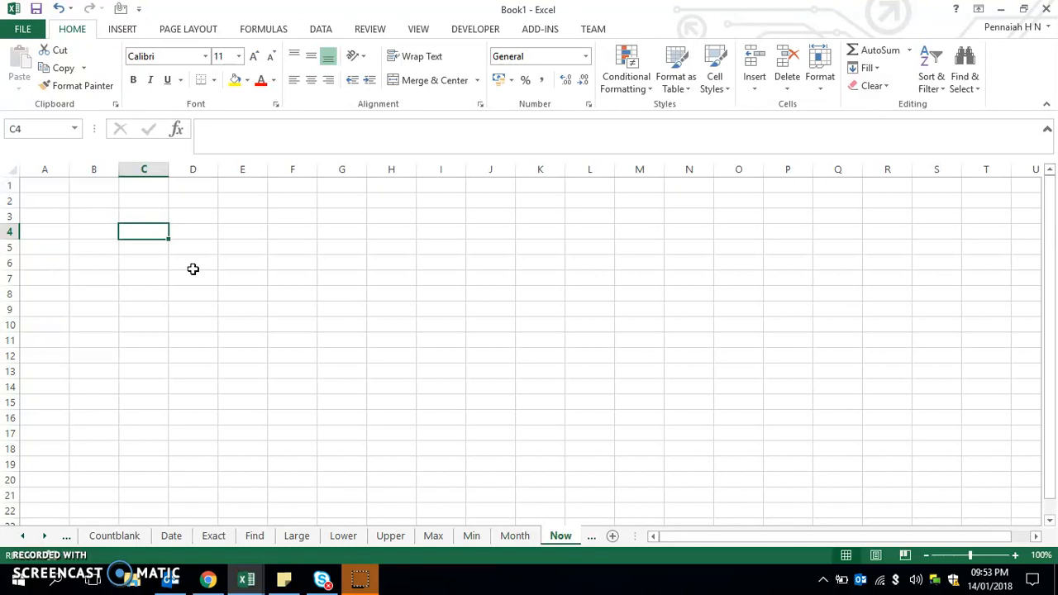
{"action": "type", "text": "=now"}
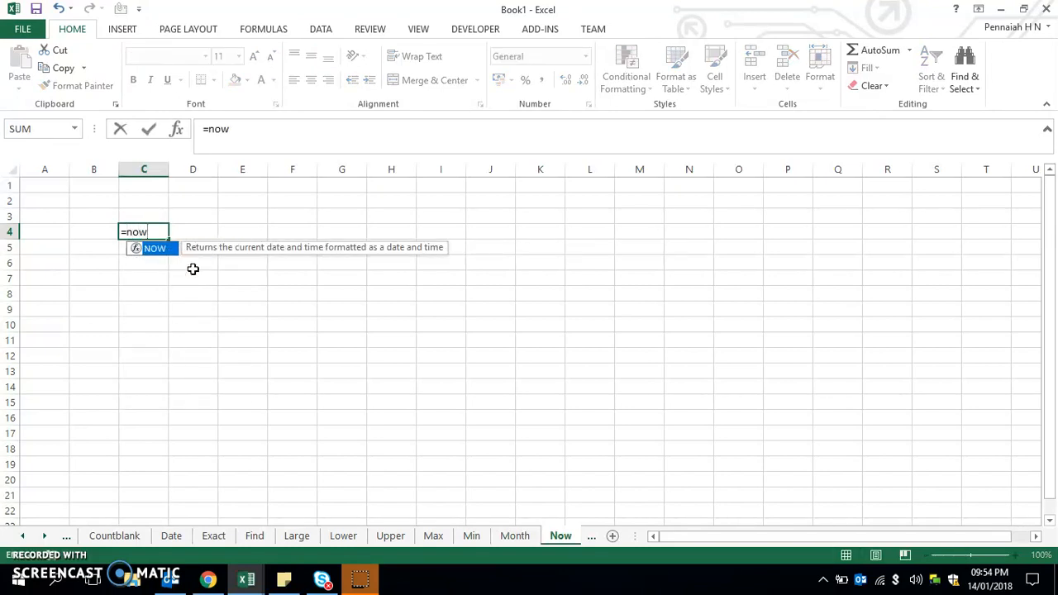
{"action": "key", "text": "Tab"}
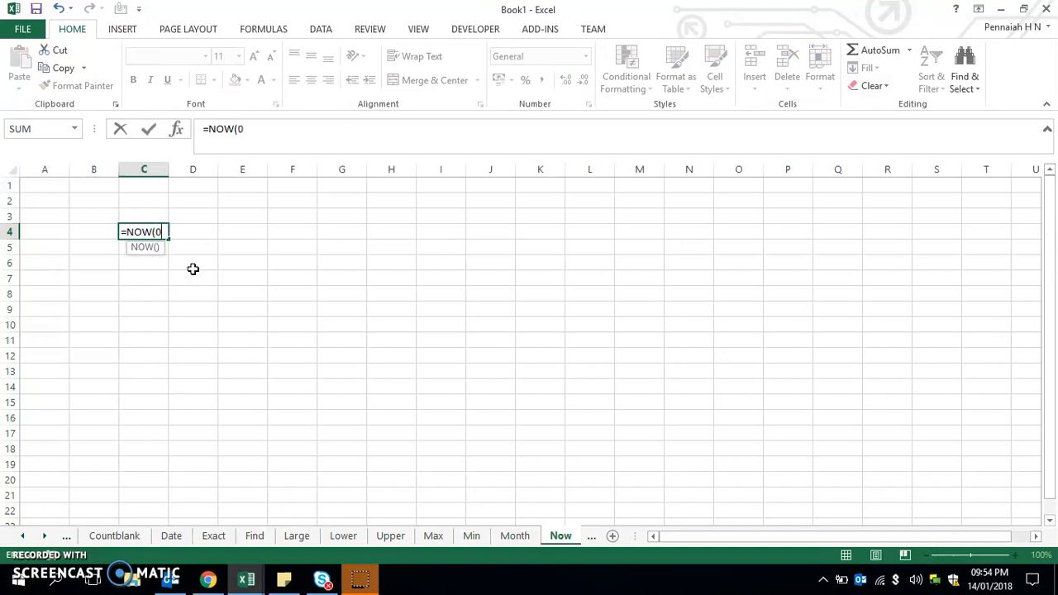
{"action": "type", "text": ")"}
{"action": "key", "text": "Return"}
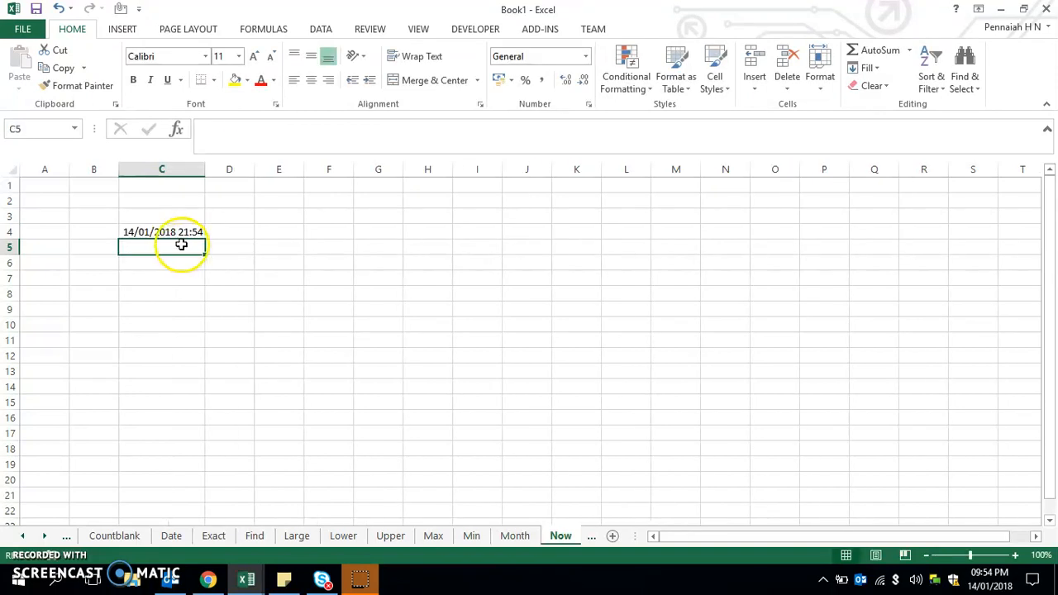
{"action": "left_click", "coordinate": [187, 233]}
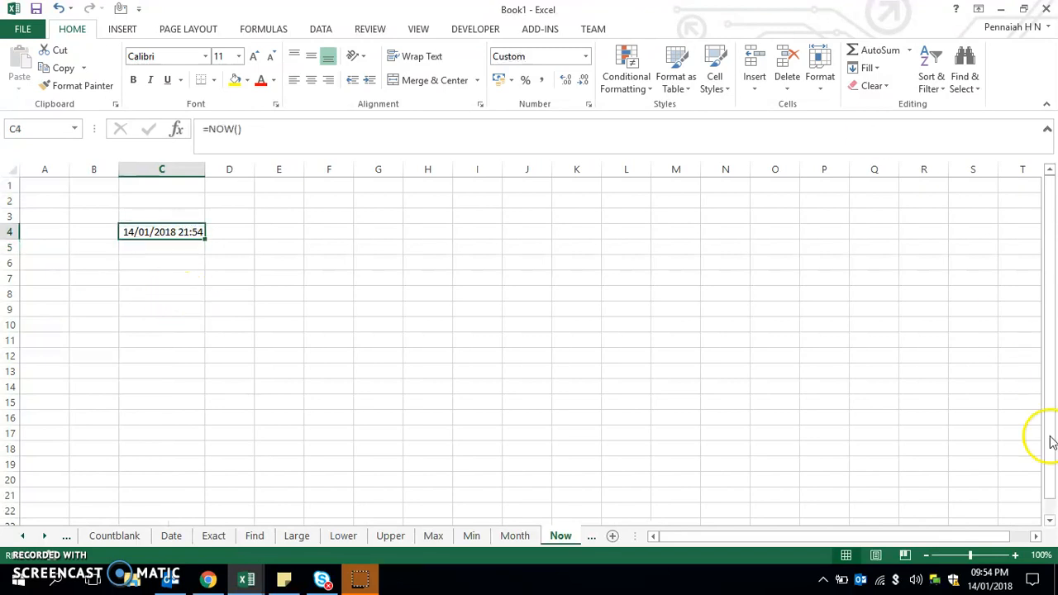
- Open the Product worksheet, enter 12 in cell C3 and make E3 the active cell
{"action": "left_click", "coordinate": [591, 536]}
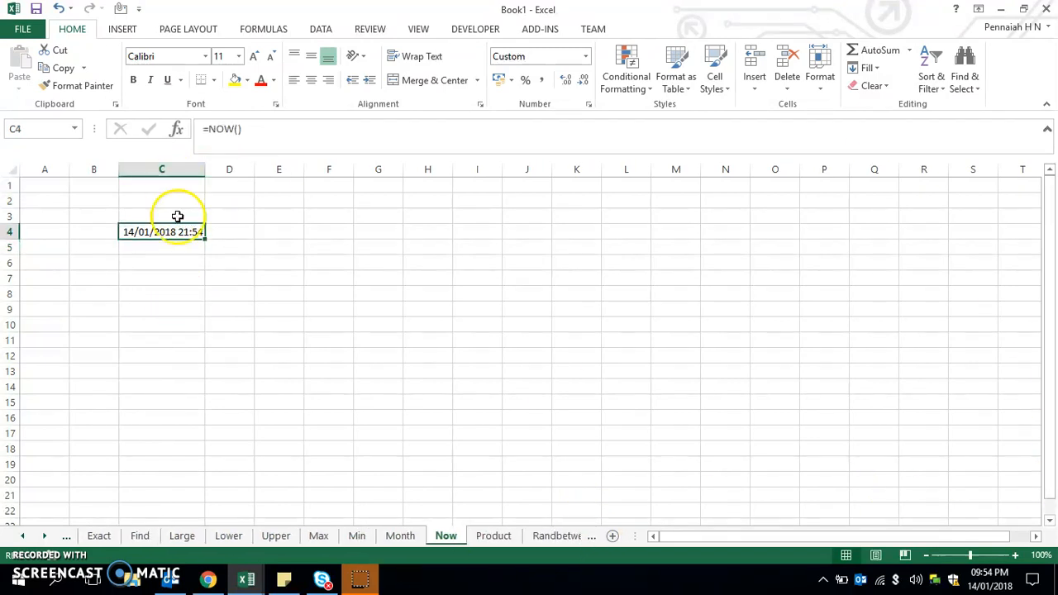
{"action": "left_click", "coordinate": [494, 536]}
{"action": "left_click", "coordinate": [143, 232]}
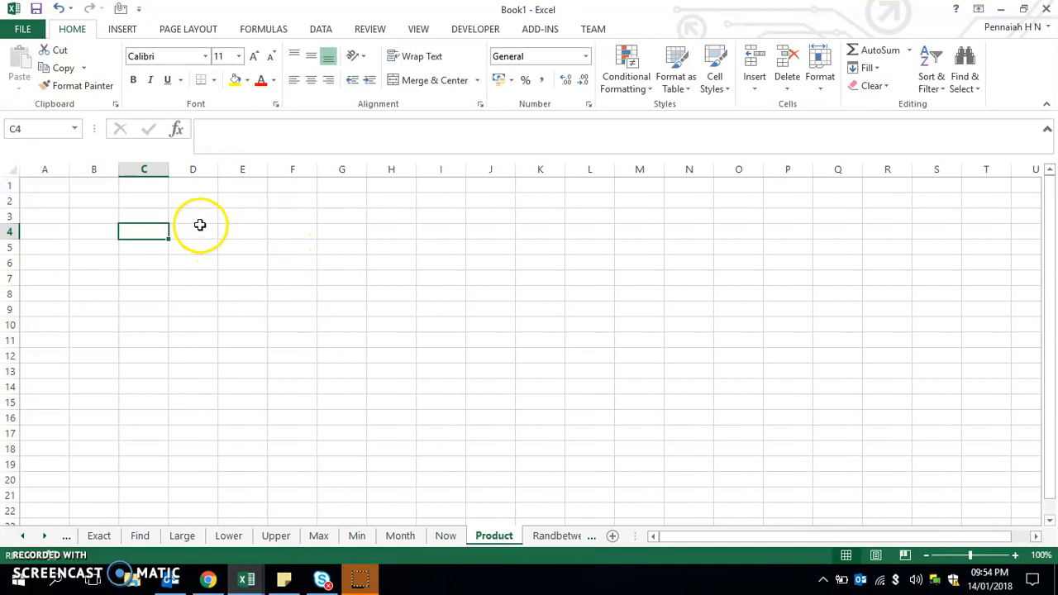
{"action": "left_click_drag", "start_coordinate": [201, 227], "coordinate": [200, 220]}
{"action": "left_click", "coordinate": [314, 294]}
{"action": "left_click", "coordinate": [137, 220]}
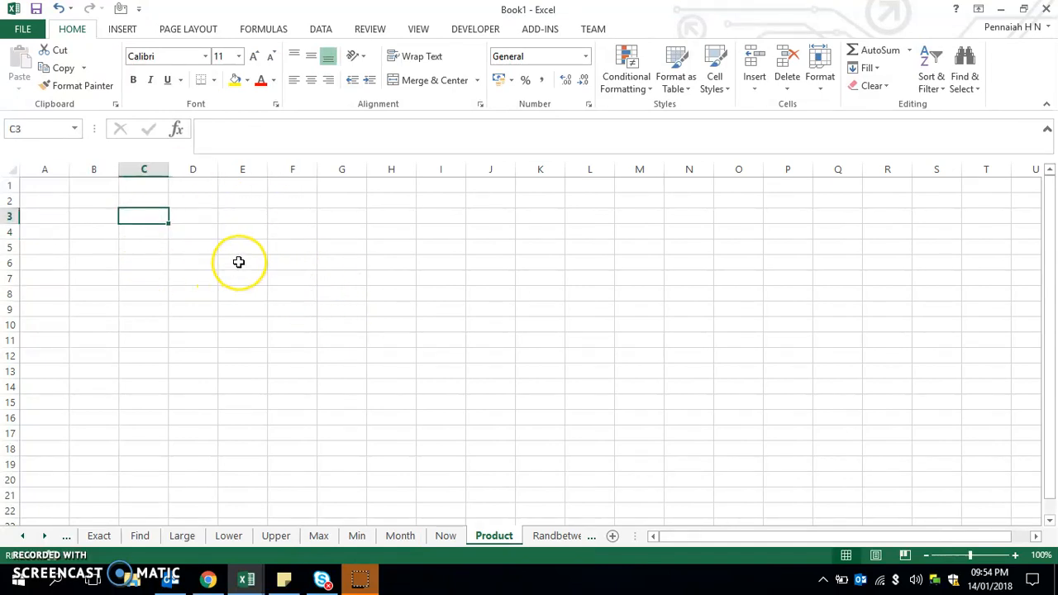
{"action": "type", "text": "12"}
{"action": "key", "text": "Return"}
{"action": "key", "text": "Right"}
{"action": "key", "text": "Right"}
{"action": "key", "text": "Up"}
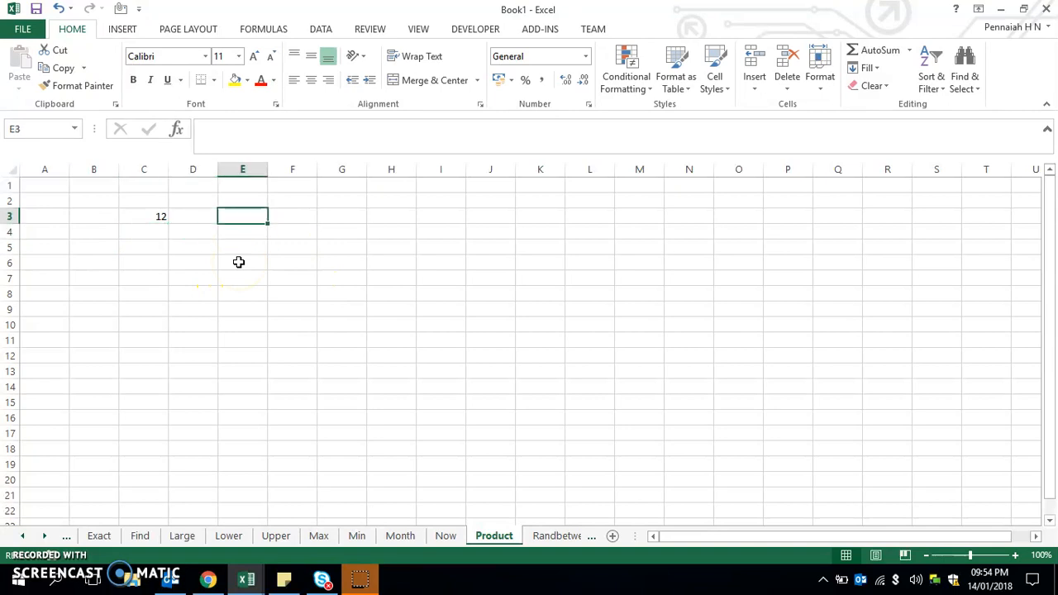
- Enter 13 in cell E3 of the Product worksheet
{"action": "type", "text": "13"}
{"action": "key", "text": "Return"}
{"action": "key", "text": "Up"}
{"action": "key", "text": "Left"}
{"action": "key", "text": "Left"}
- Enter the formula =PRODUCT(C3,E3) in cell G3 to multiply the two numbers
{"action": "key", "text": "Right"}
{"action": "key", "text": "Right"}
{"action": "key", "text": "Right"}
{"action": "key", "text": "Right"}
{"action": "type", "text": "="}
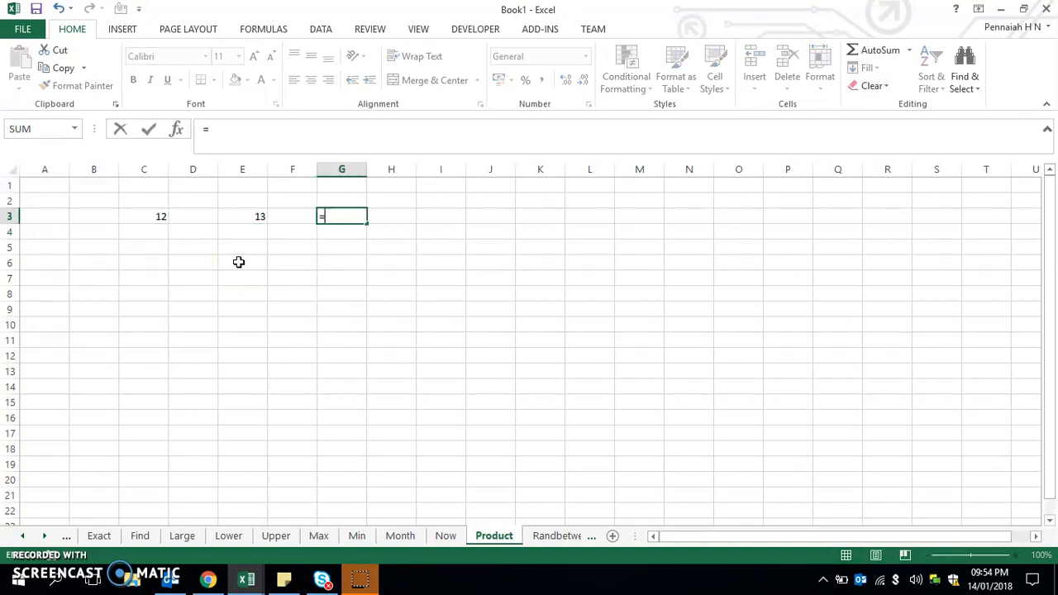
{"action": "type", "text": "prod"}
{"action": "key", "text": "Tab"}
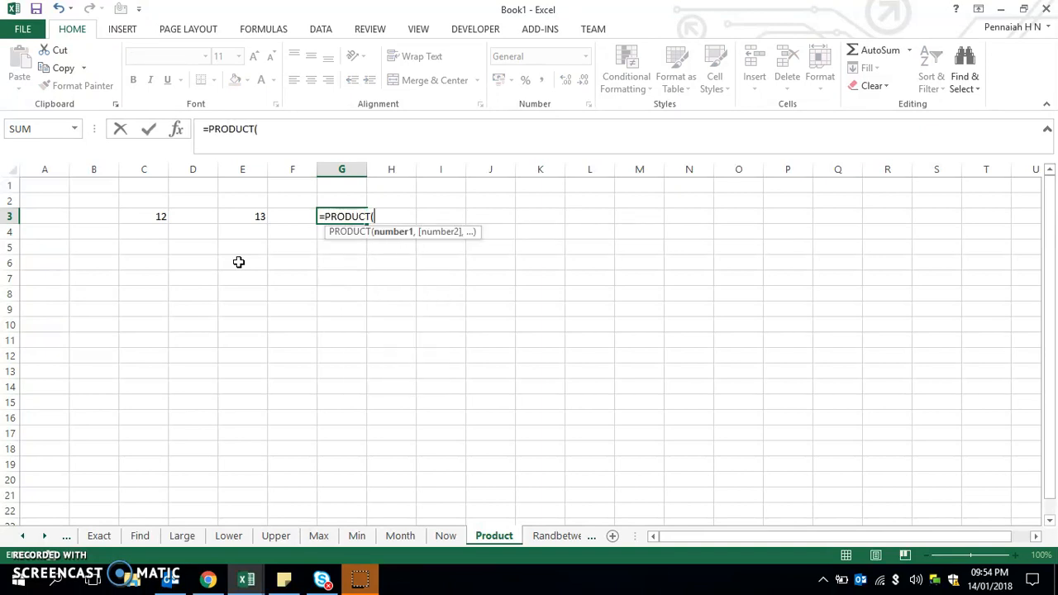
{"action": "left_click", "coordinate": [157, 215]}
{"action": "type", "text": ","}
{"action": "left_click", "coordinate": [242, 217]}
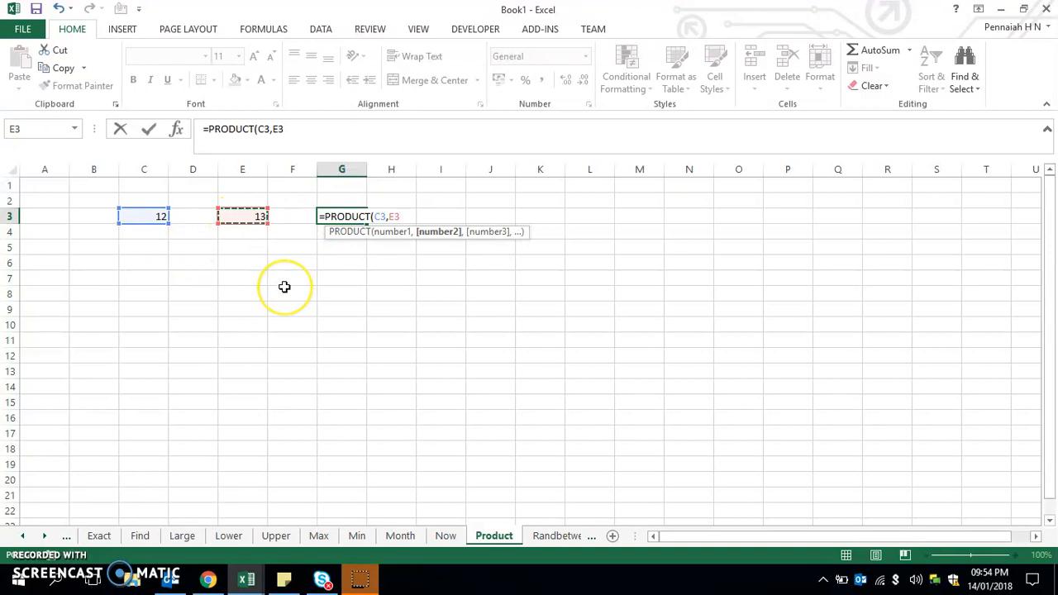
{"action": "type", "text": ")"}
{"action": "key", "text": "Return"}
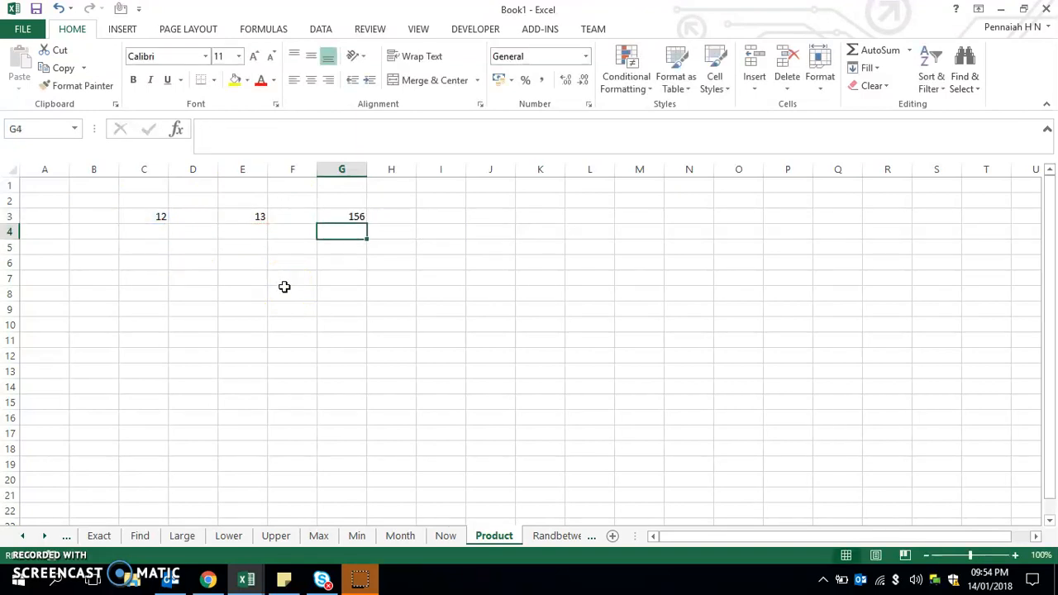
- Examine the cell references used by the PRODUCT formula in cell G3, leaving the formula as it is
{"action": "key", "text": "Up"}
{"action": "key", "text": "Left"}
{"action": "key", "text": "Right"}
{"action": "key", "text": "Left"}
{"action": "key", "text": "Right"}
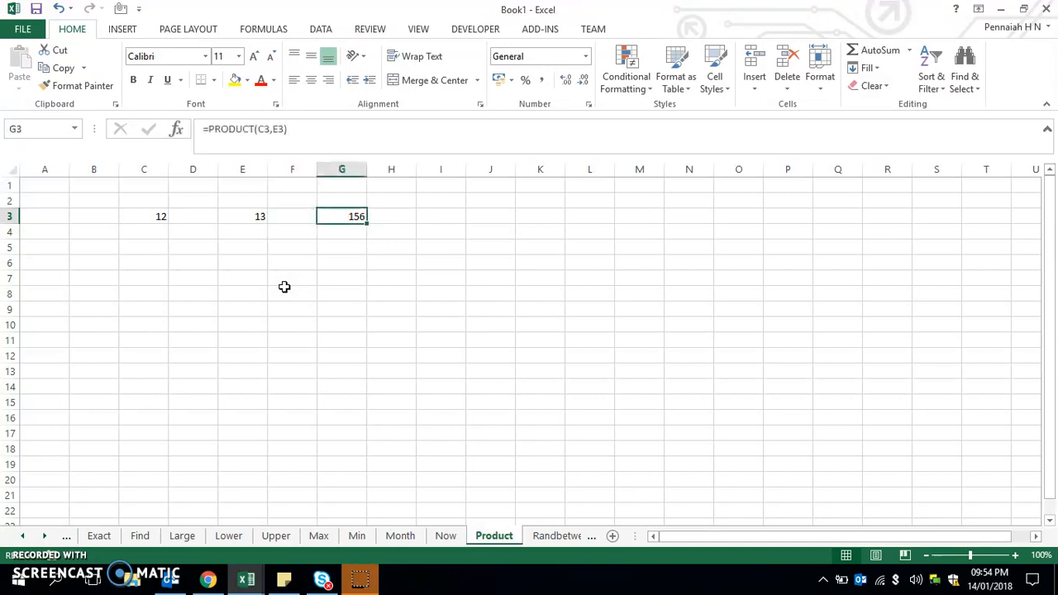
{"action": "key", "text": "F2"}
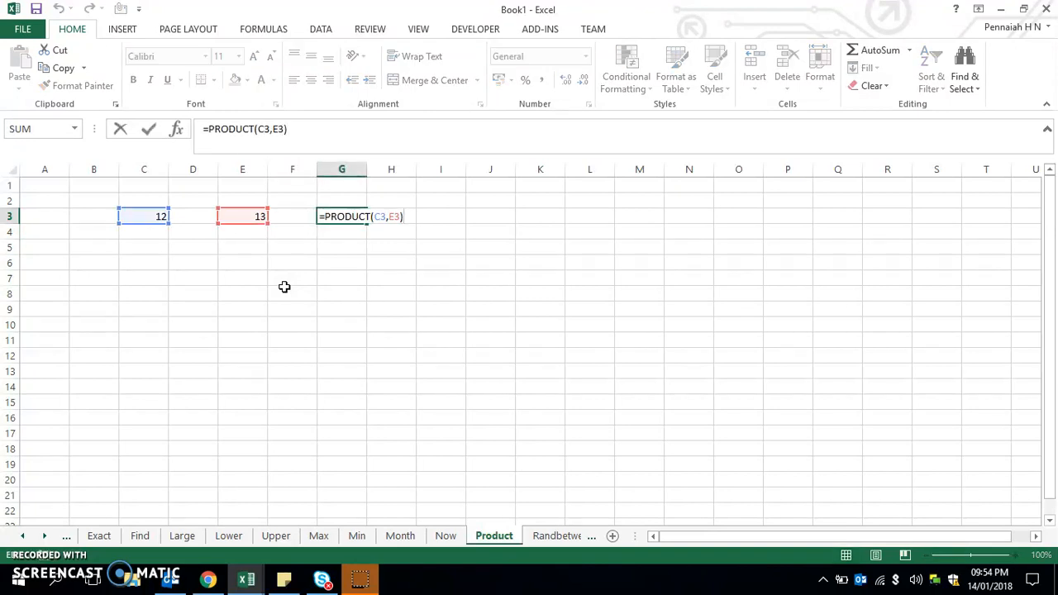
{"action": "key", "text": "Escape"}
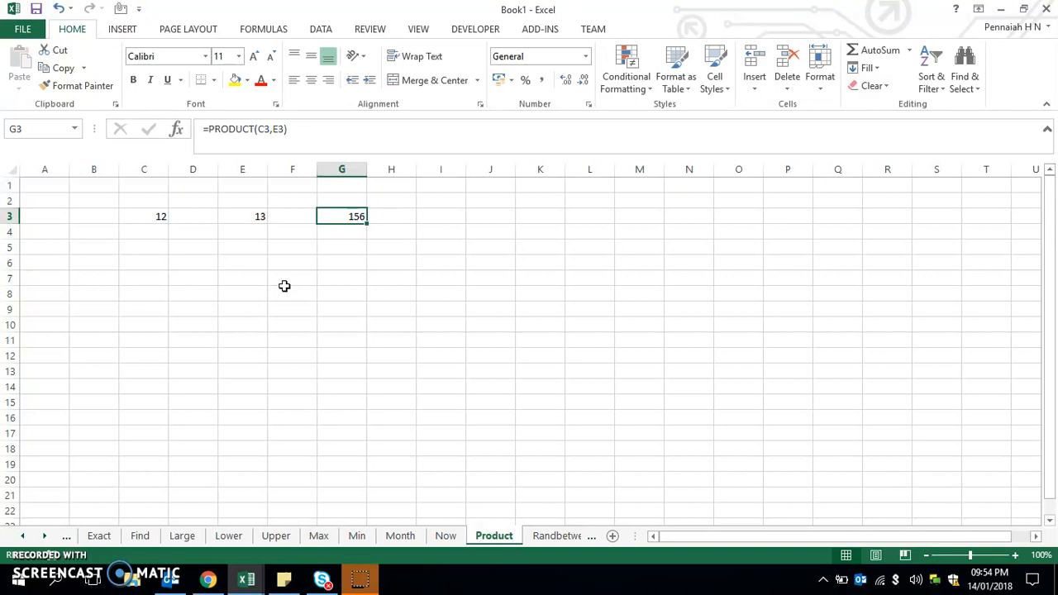
- Open the Randbetween worksheet and try the formula =RANDBETWEEN(100,1000) in cell D4
{"action": "left_click", "coordinate": [562, 536]}
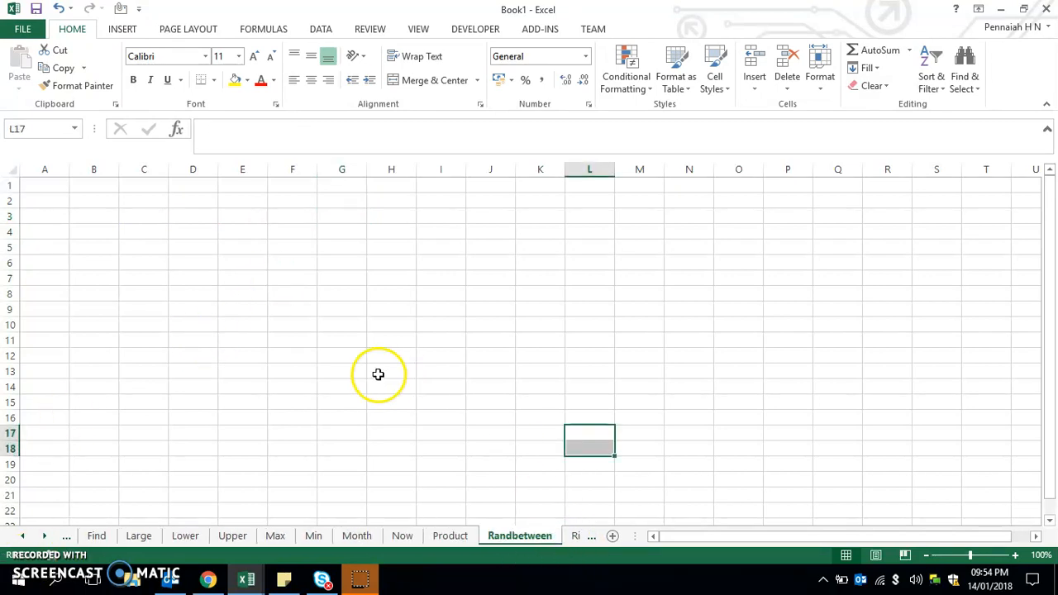
{"action": "left_click", "coordinate": [186, 234]}
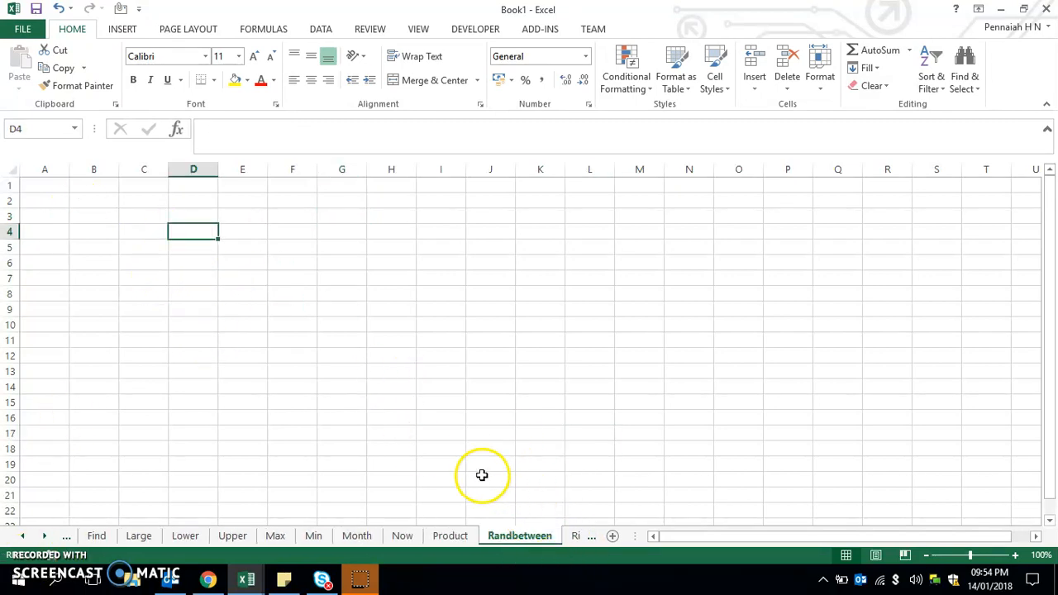
{"action": "type", "text": "=r"}
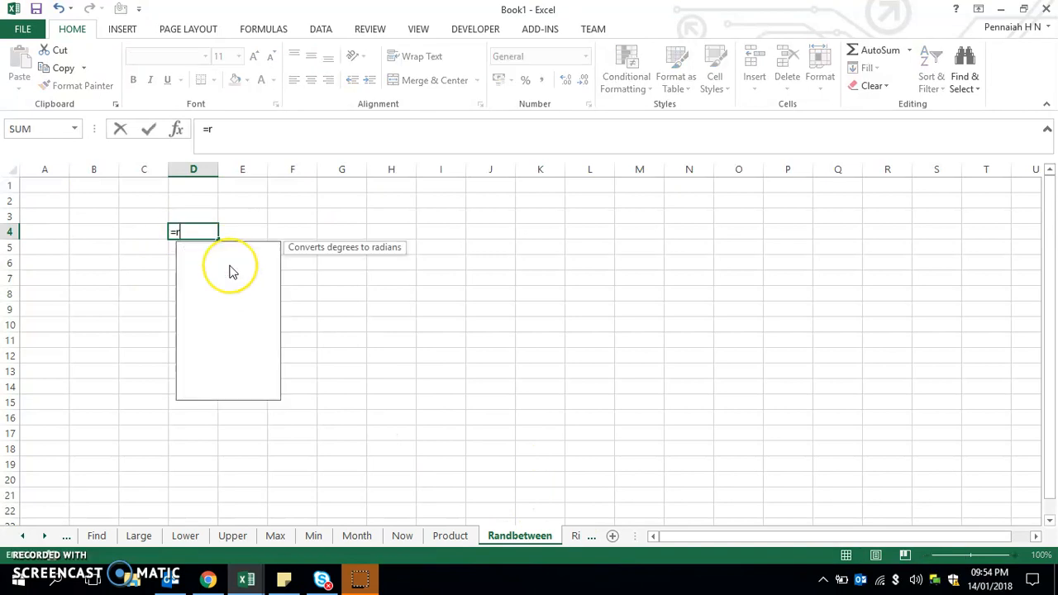
{"action": "type", "text": "an"}
{"action": "double_click", "coordinate": [229, 263]}
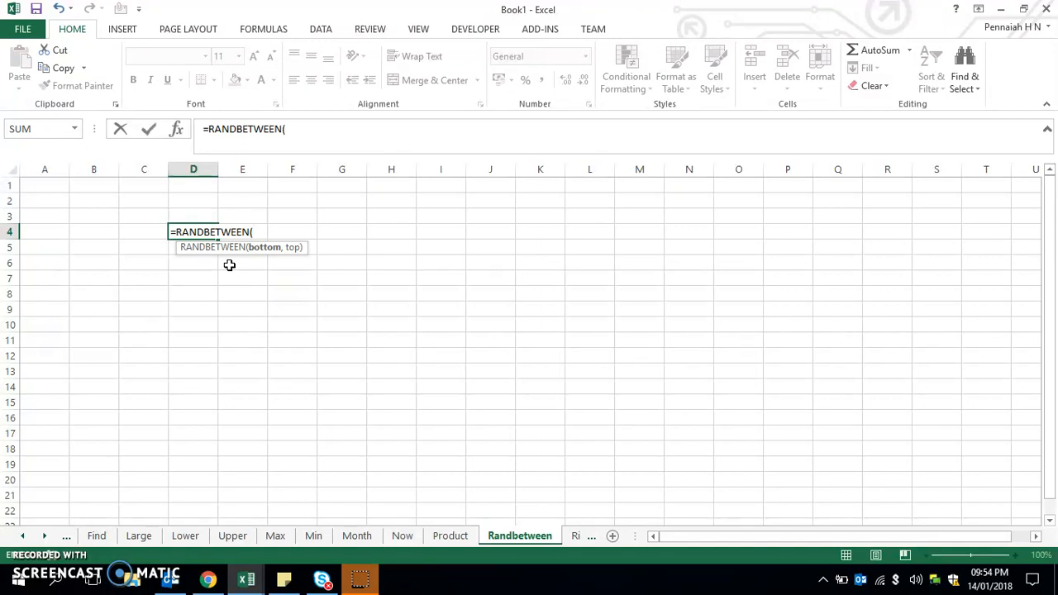
{"action": "type", "text": "100,"}
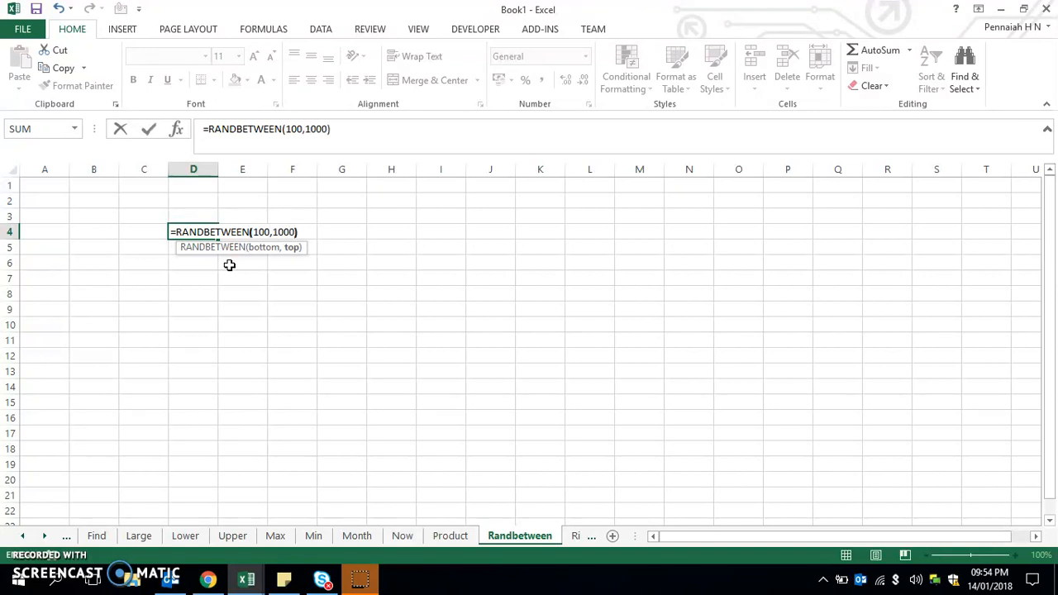
{"action": "type", "text": "1000)"}
{"action": "key", "text": "Return"}
{"action": "key", "text": "Up"}
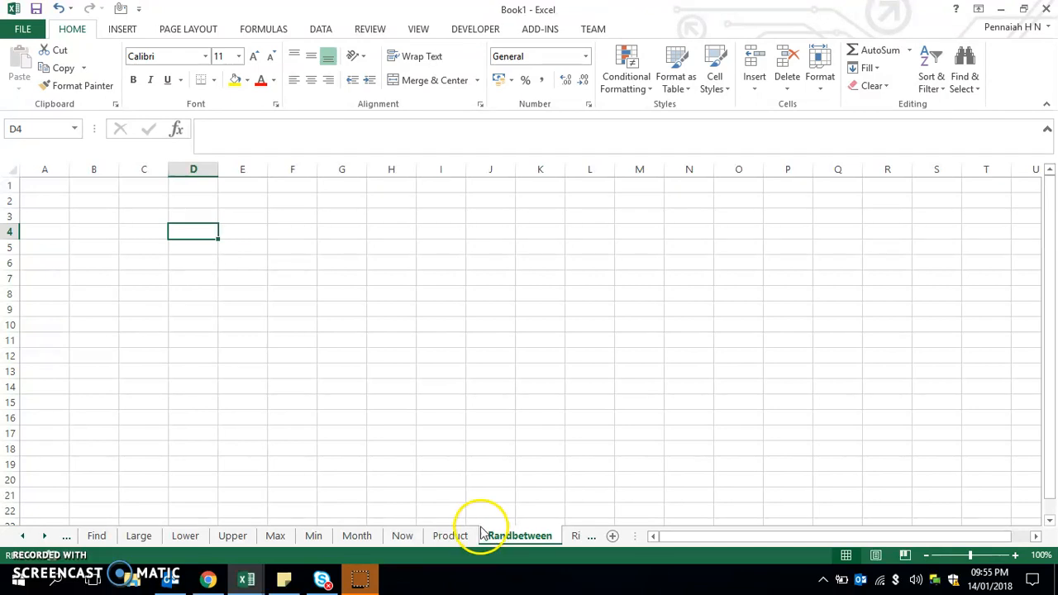
- Open the Right worksheet and enter the text "something" in cell B3
{"action": "left_click", "coordinate": [577, 536]}
{"action": "left_click_drag", "start_coordinate": [123, 213], "coordinate": [114, 215]}
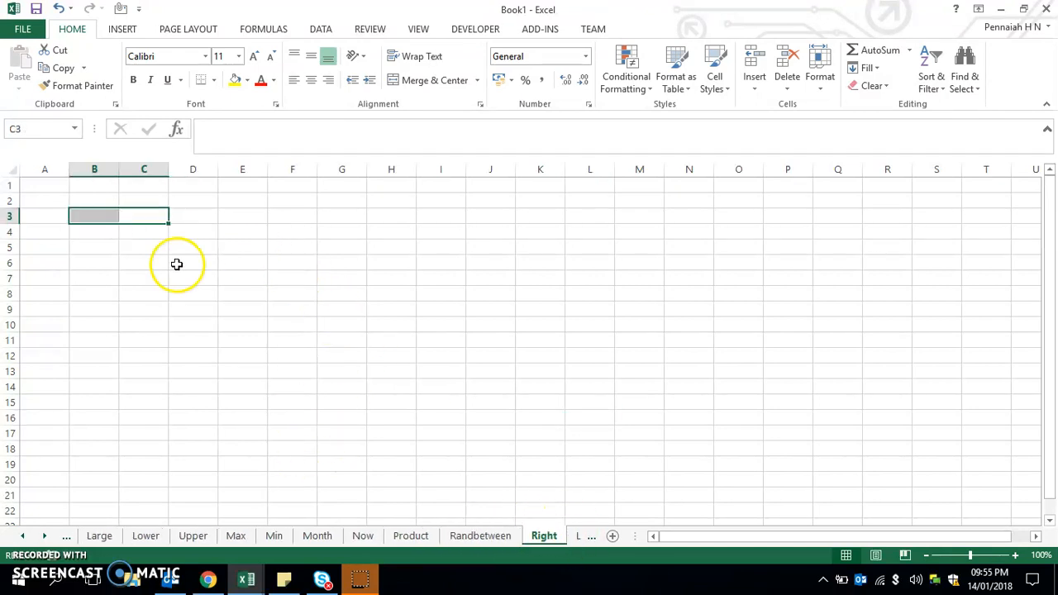
{"action": "left_click", "coordinate": [110, 276]}
{"action": "left_click", "coordinate": [84, 222]}
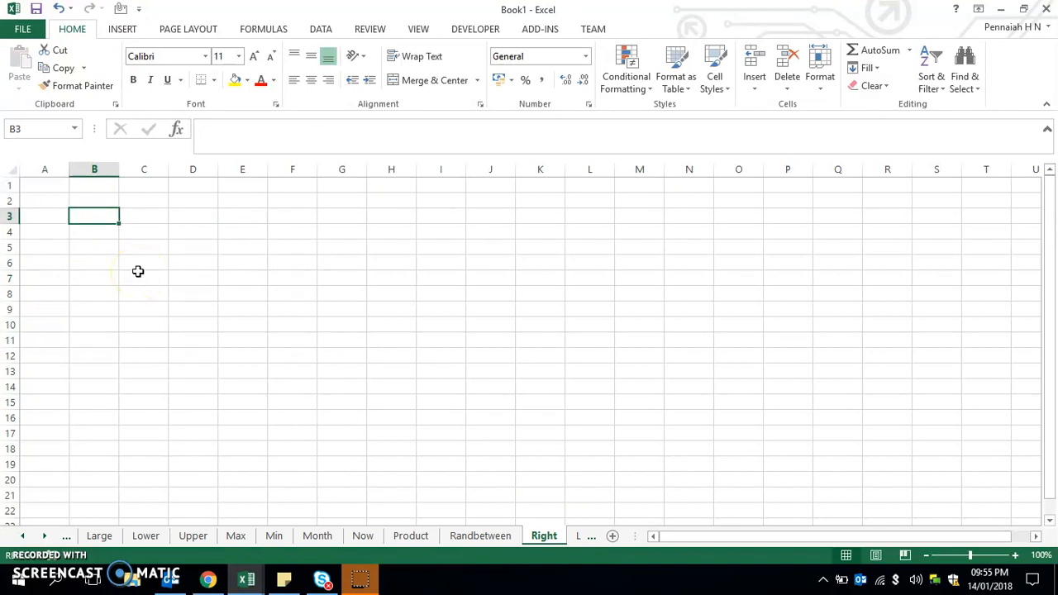
{"action": "type", "text": "som"}
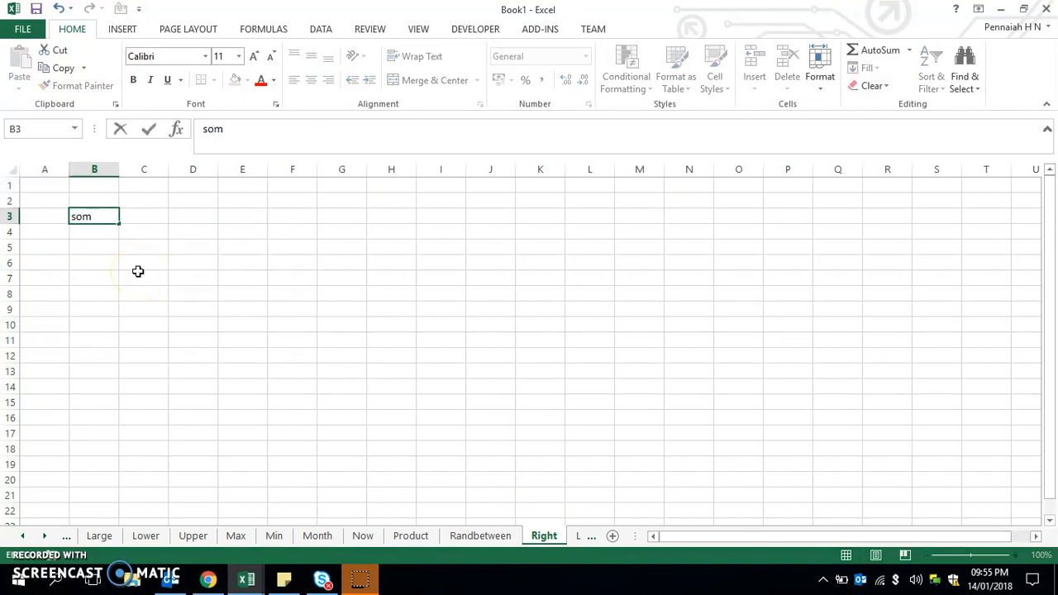
{"action": "key", "text": "Return"}
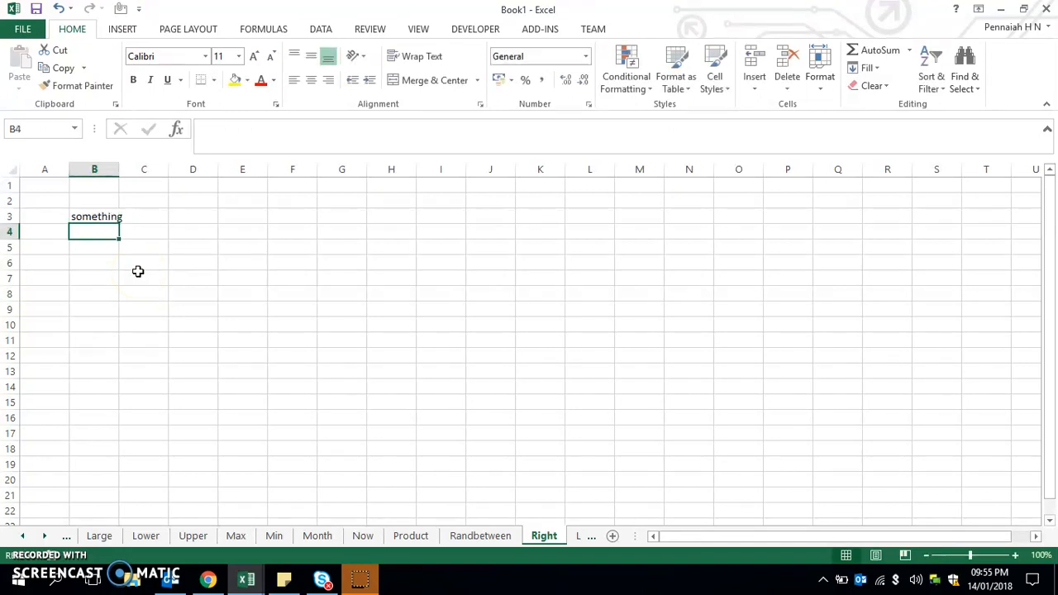
- Autofit the width of column B to its text
{"action": "key", "text": "Up"}
{"action": "key", "text": "Right"}
{"action": "key", "text": "Right"}
{"action": "double_click", "coordinate": [120, 171]}
- Enter the formula =RIGHT(B3,3) in cell D3 to extract the last three characters of the text
{"action": "left_click", "coordinate": [242, 339]}
{"action": "left_click", "coordinate": [221, 215]}
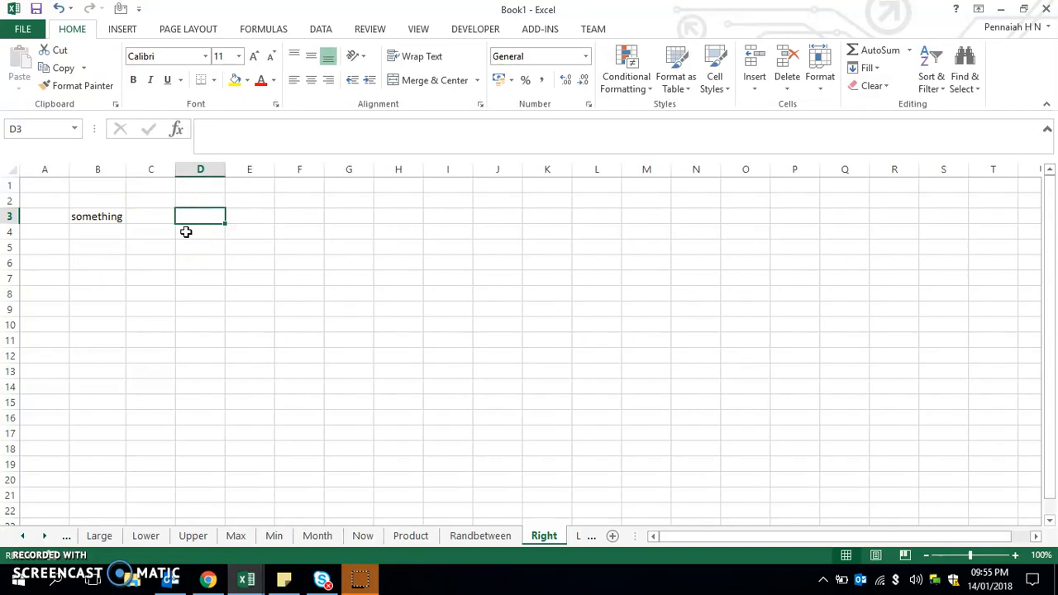
{"action": "type", "text": "=righ"}
{"action": "key", "text": "Tab"}
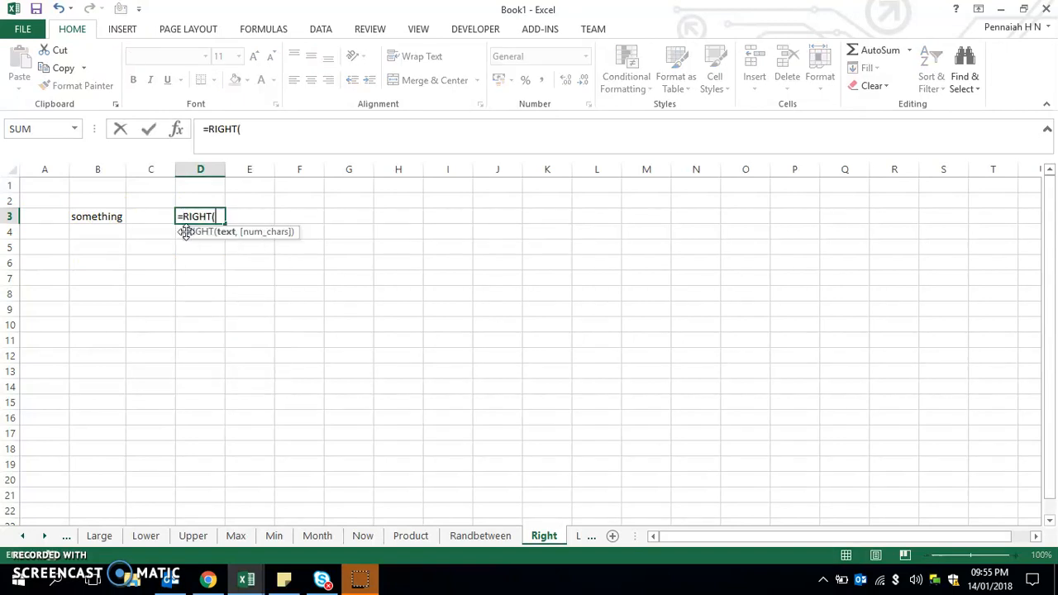
{"action": "left_click", "coordinate": [99, 217]}
{"action": "type", "text": ","}
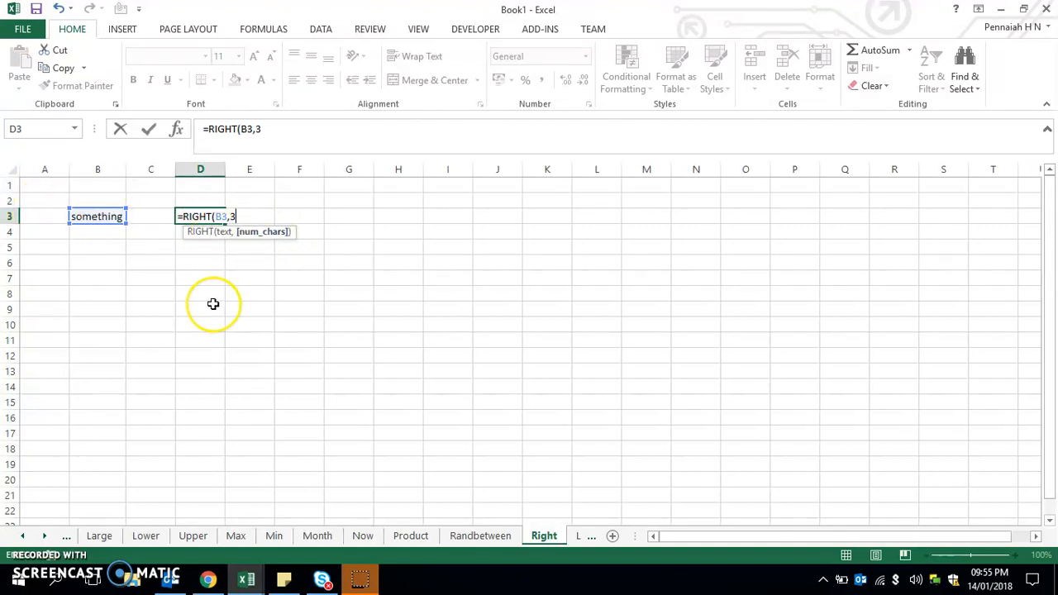
{"action": "type", "text": "3)"}
{"action": "key", "text": "Return"}
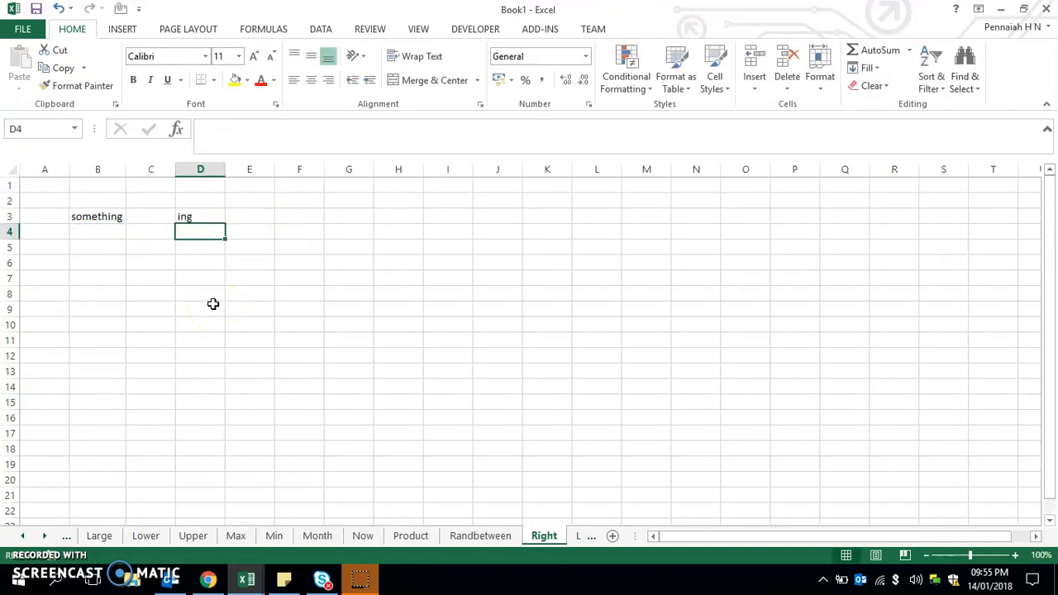
{"action": "key", "text": "Up"}
{"action": "key", "text": "Left"}
{"action": "key", "text": "Left"}
{"action": "key", "text": "Right"}
{"action": "key", "text": "Right"}
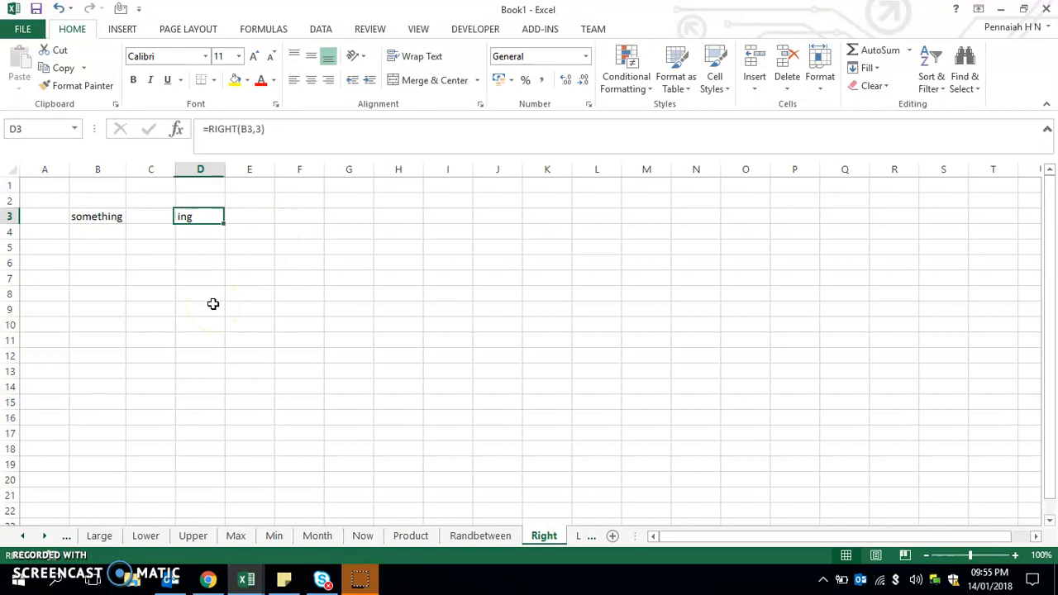
- Open the Left worksheet, enter the text "something" in cell D3 and make F3 the active cell
{"action": "left_click", "coordinate": [591, 535]}
{"action": "left_click", "coordinate": [555, 536]}
{"action": "left_click", "coordinate": [181, 213]}
{"action": "type", "text": "something"}
{"action": "key", "text": "Right"}
{"action": "key", "text": "Right"}
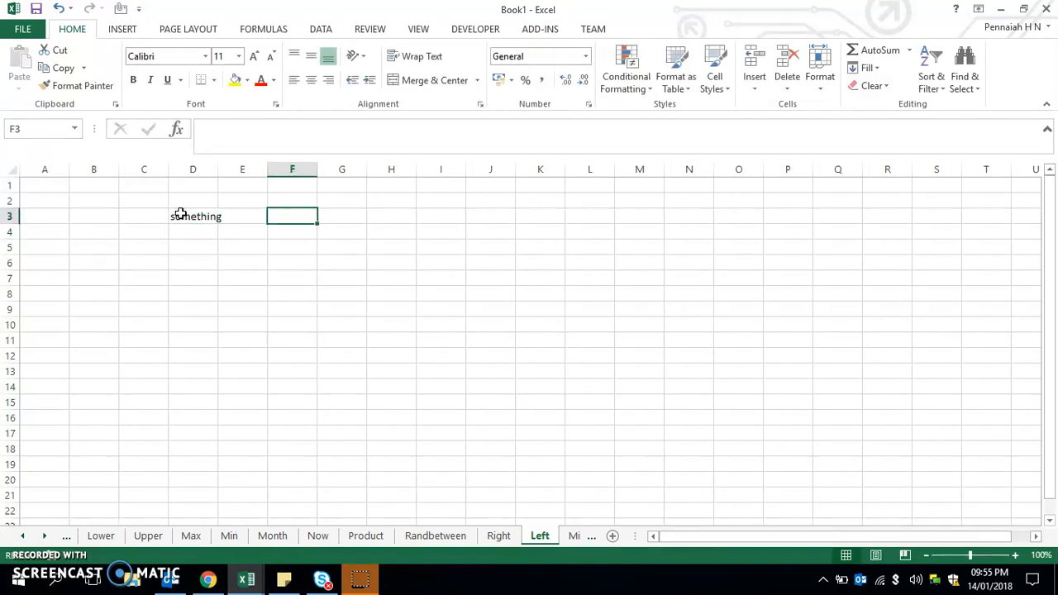
- Enter the formula =LEFT(D3,3) in cell F3 to extract the first three characters of the text
{"action": "type", "text": "=lef"}
{"action": "key", "text": "Tab"}
{"action": "left_click", "coordinate": [180, 213]}
{"action": "type", "text": ",3"}
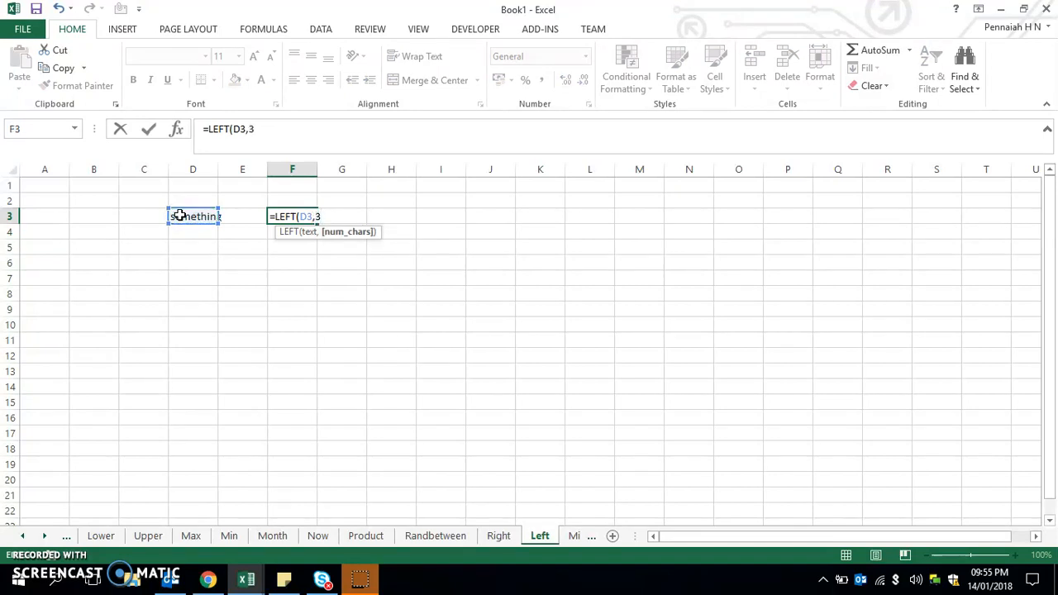
{"action": "key", "text": "Return"}
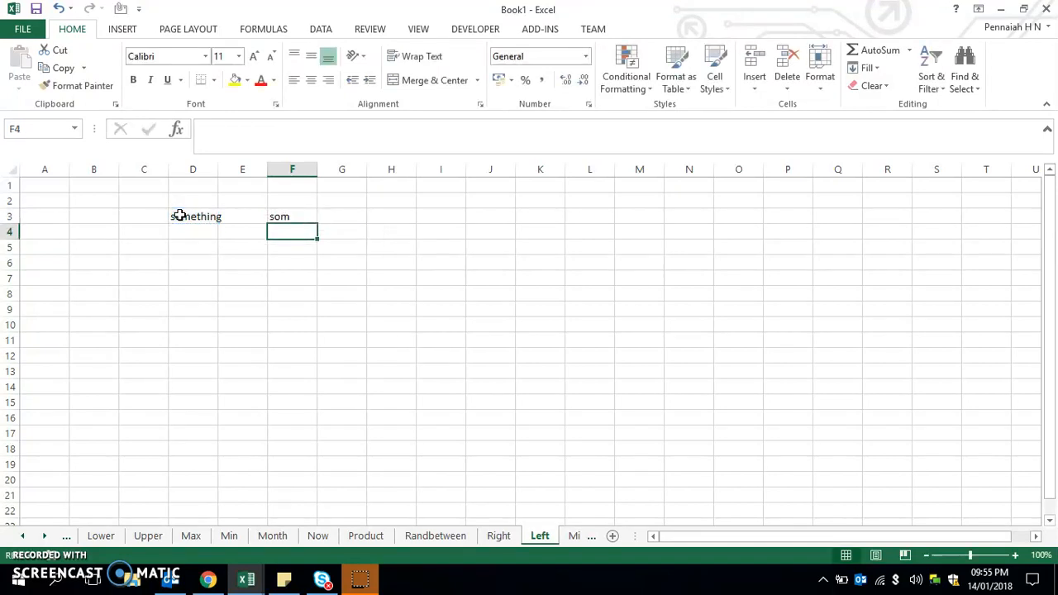
{"action": "key", "text": "Up"}
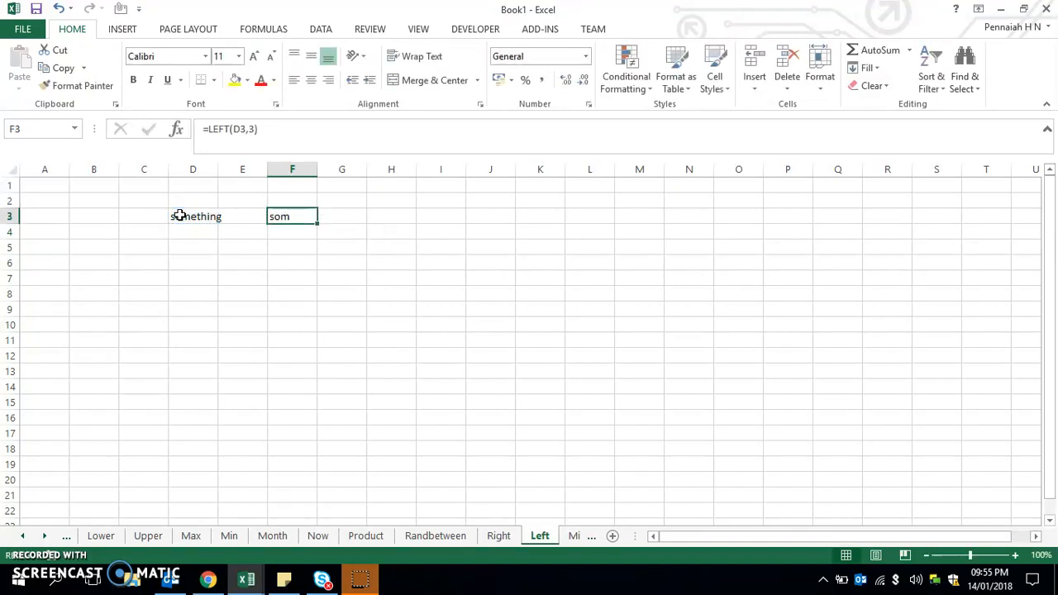
- Open the Middle worksheet and enter the text "something" in cell E3
{"action": "left_click", "coordinate": [575, 536]}
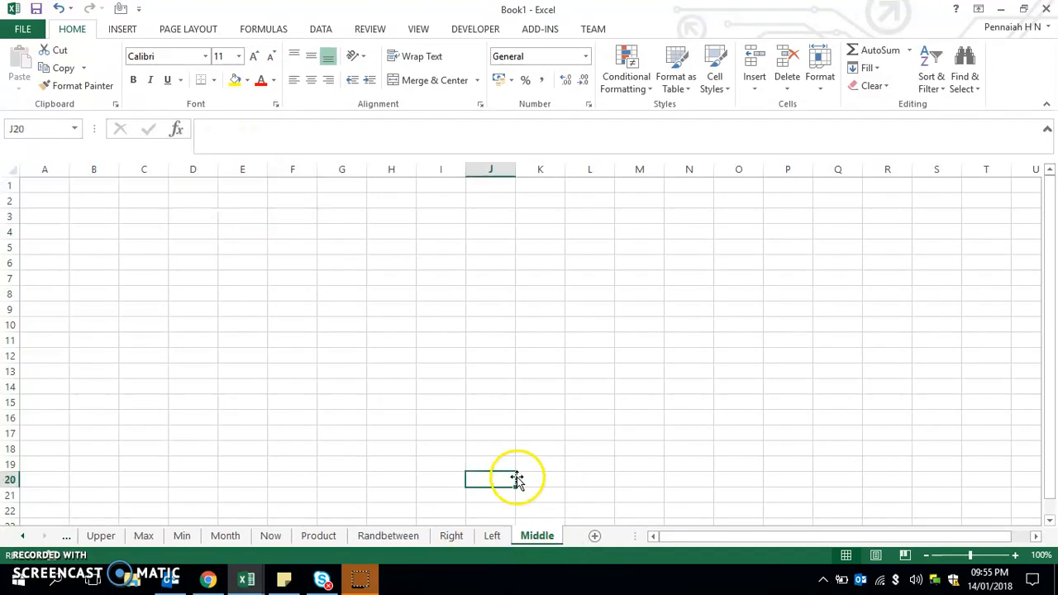
{"action": "left_click", "coordinate": [231, 217]}
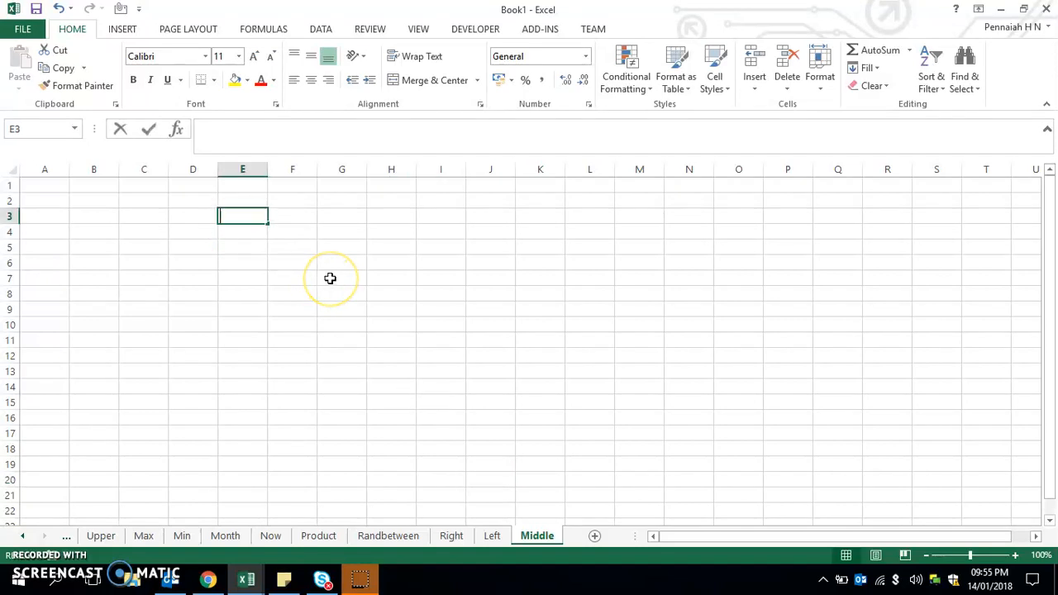
{"action": "type", "text": "something"}
{"action": "key", "text": "Return"}
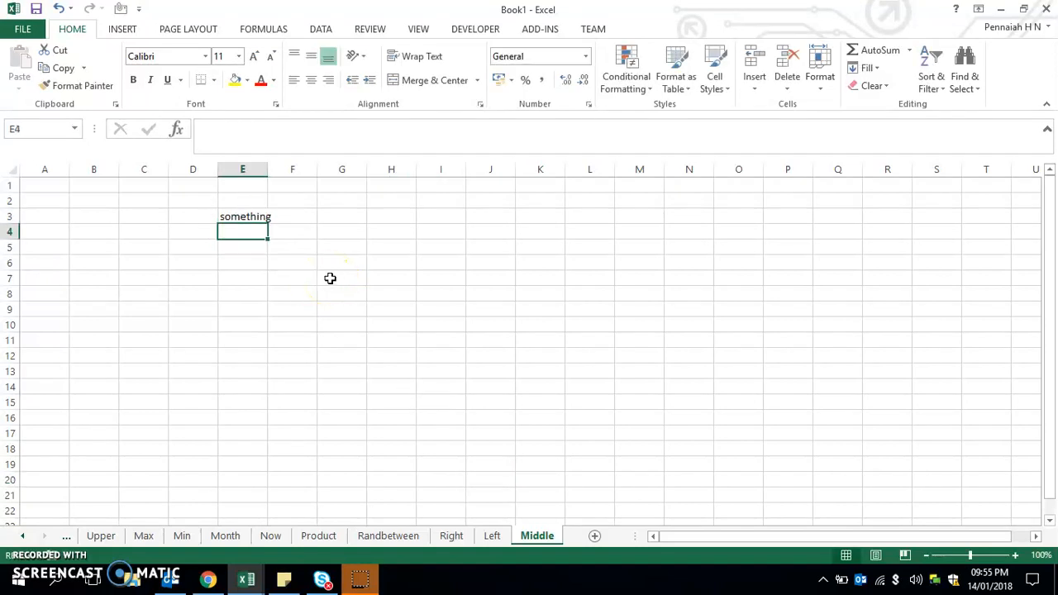
- Enter the formula =MID(E3,2,2) in cell G3 to extract two characters starting from the second one
{"action": "key", "text": "Up"}
{"action": "key", "text": "Right"}
{"action": "key", "text": "Right"}
{"action": "type", "text": "=mid"}
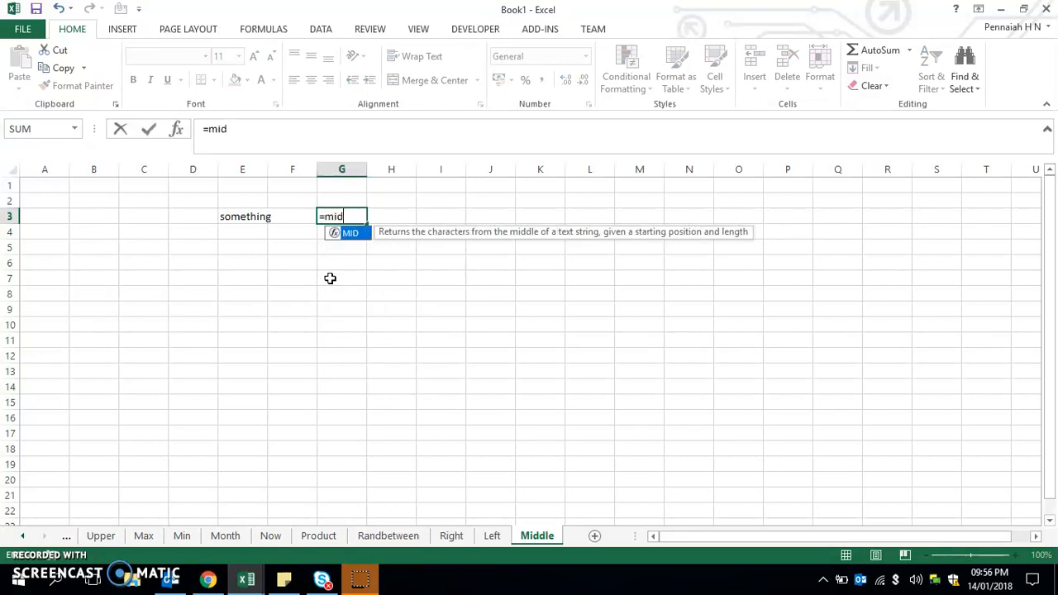
{"action": "key", "text": "BackSpace"}
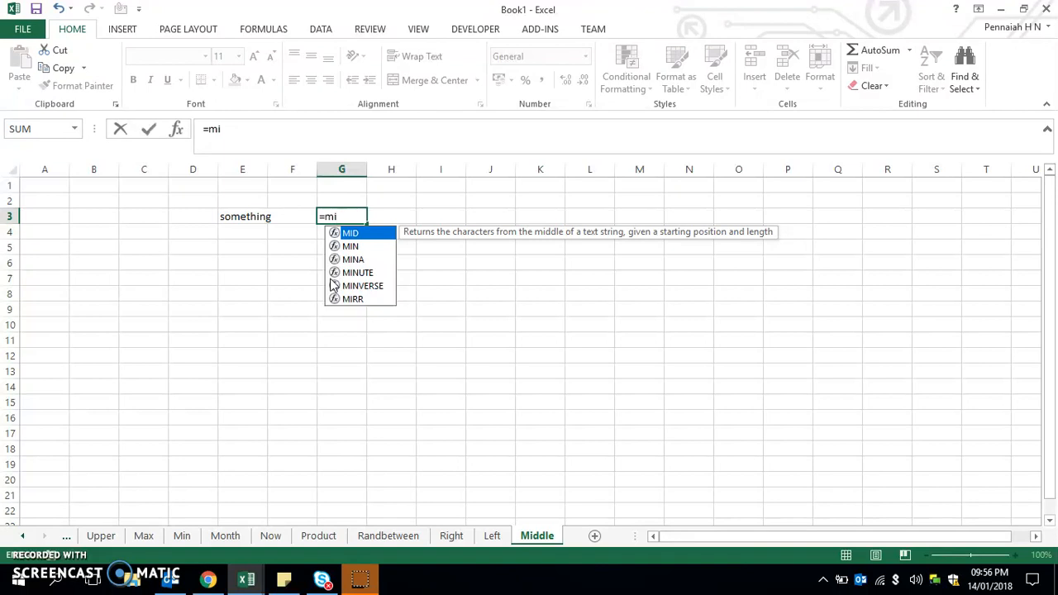
{"action": "key", "text": "Tab"}
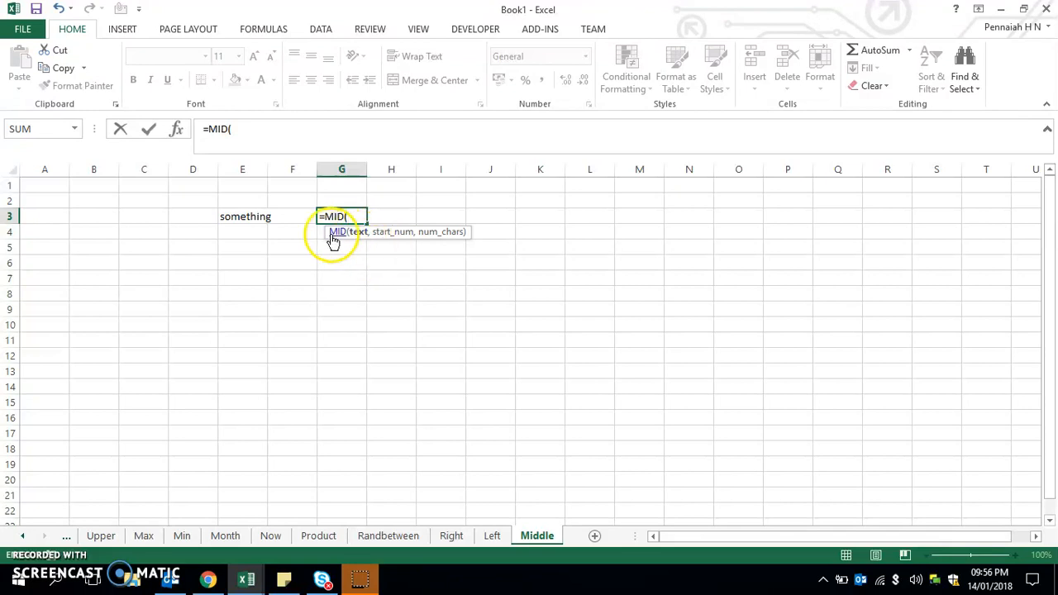
{"action": "left_click", "coordinate": [246, 213]}
{"action": "type", "text": ","}
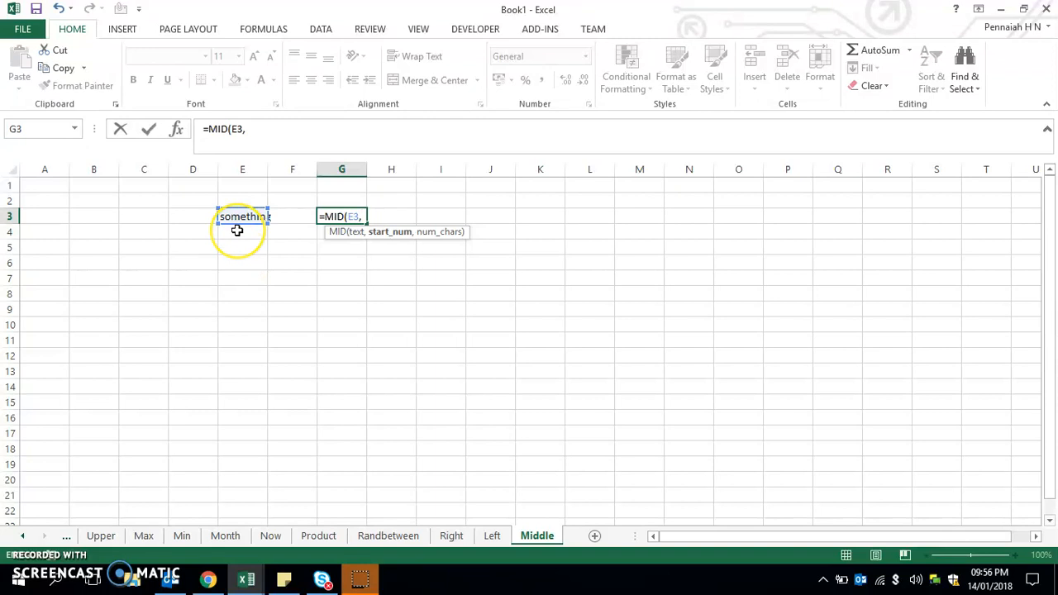
{"action": "type", "text": ",2"}
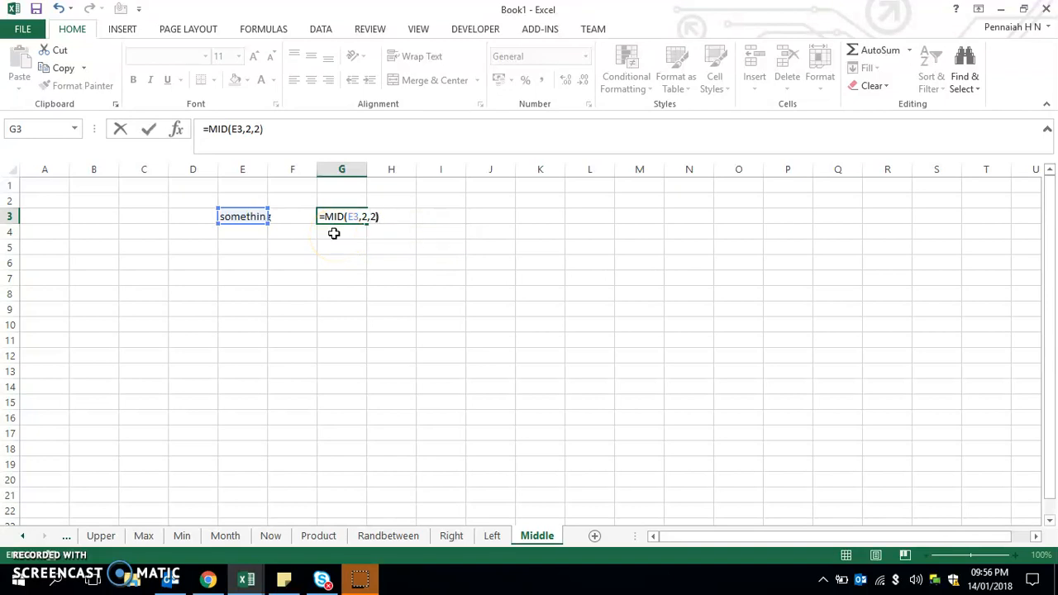
{"action": "key", "text": "Return"}
{"action": "key", "text": "Up"}
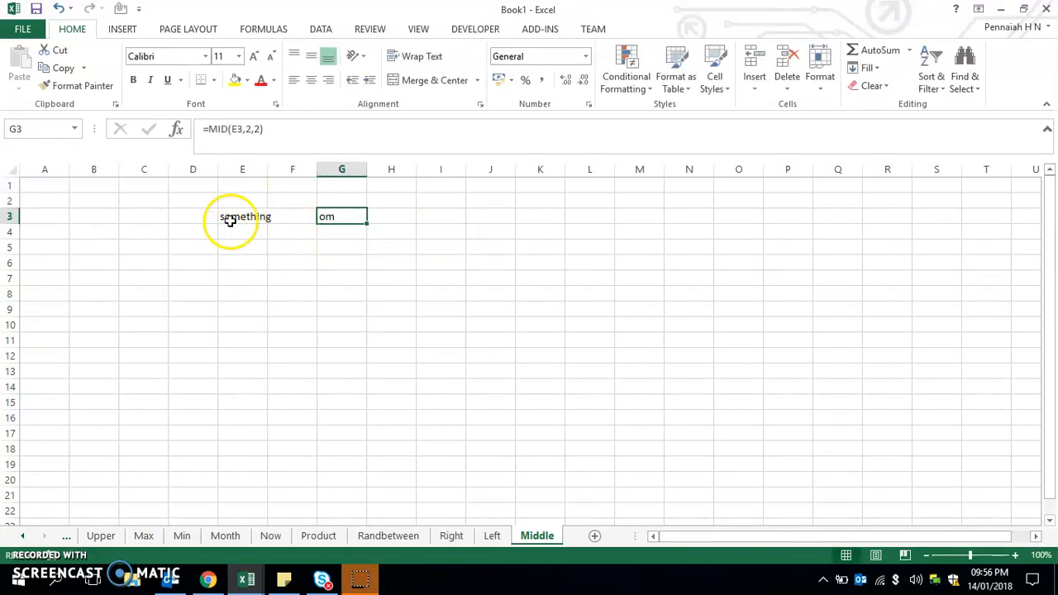